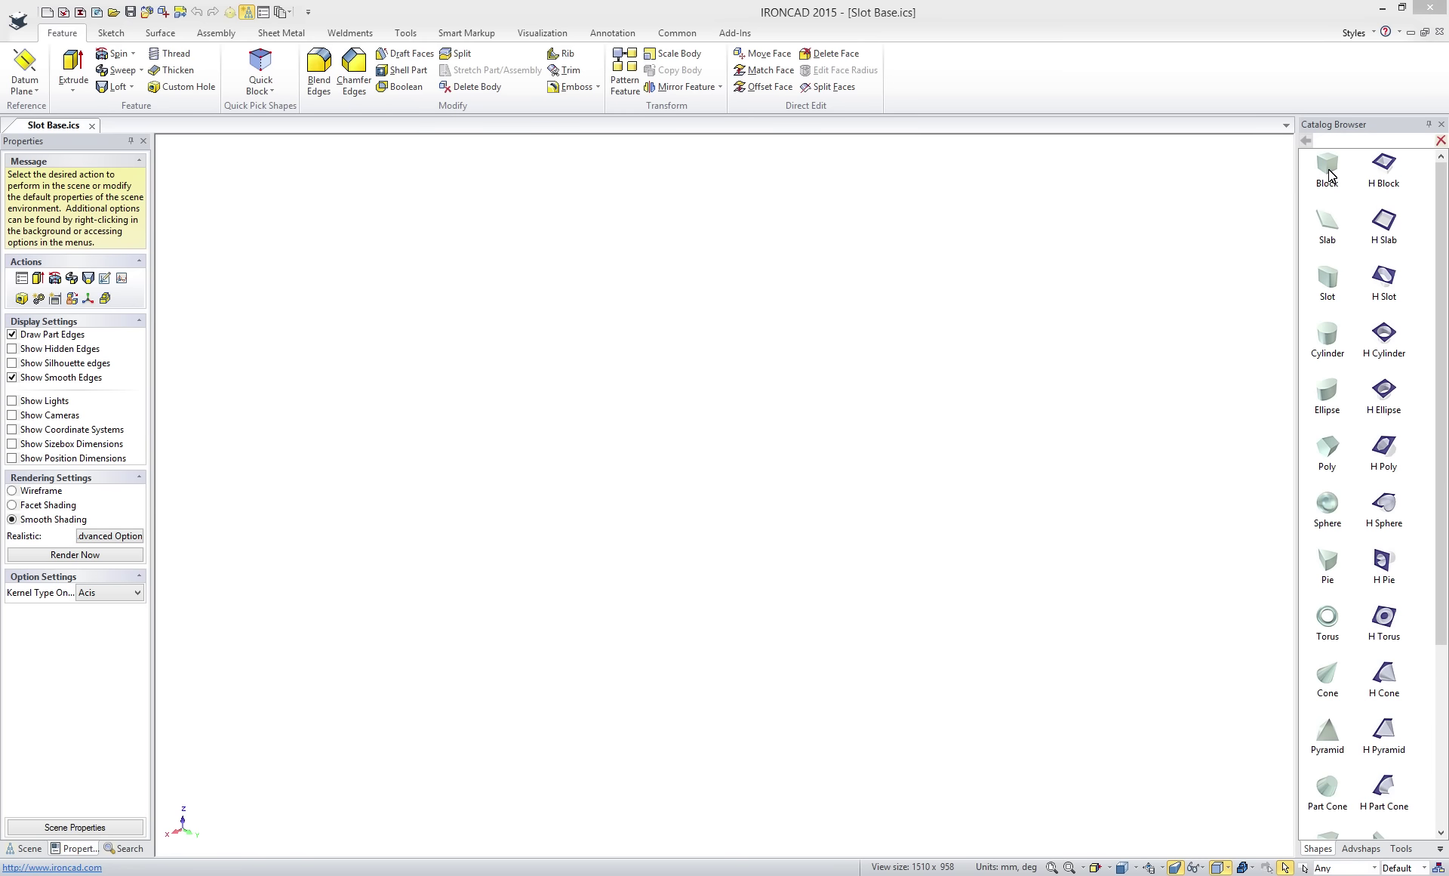
Place a Block shape in the empty scene and stretch its height to 50 mm.
drag(1329, 174, 786, 453)
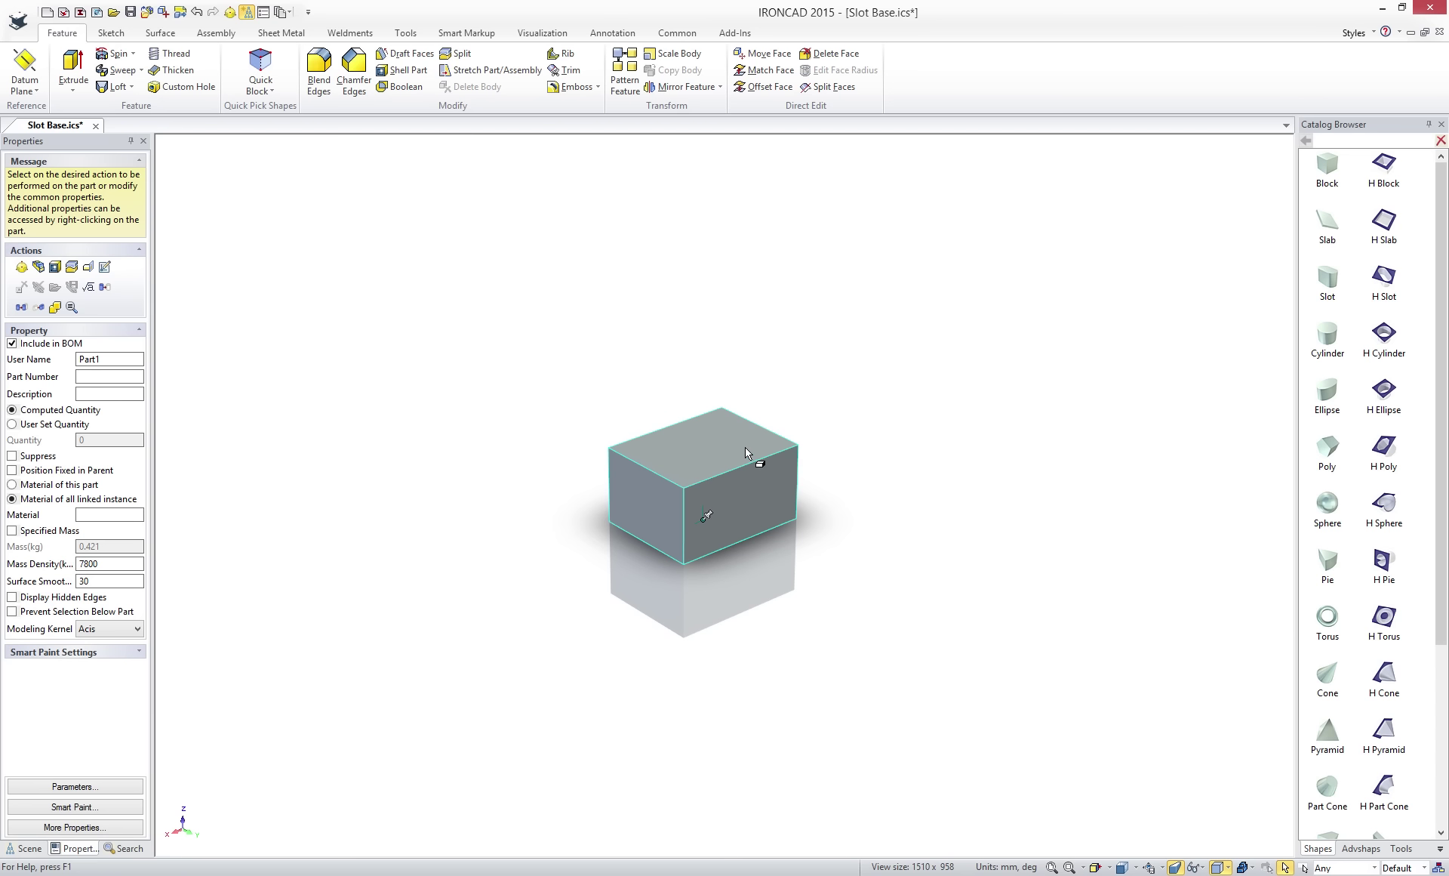
click(724, 455)
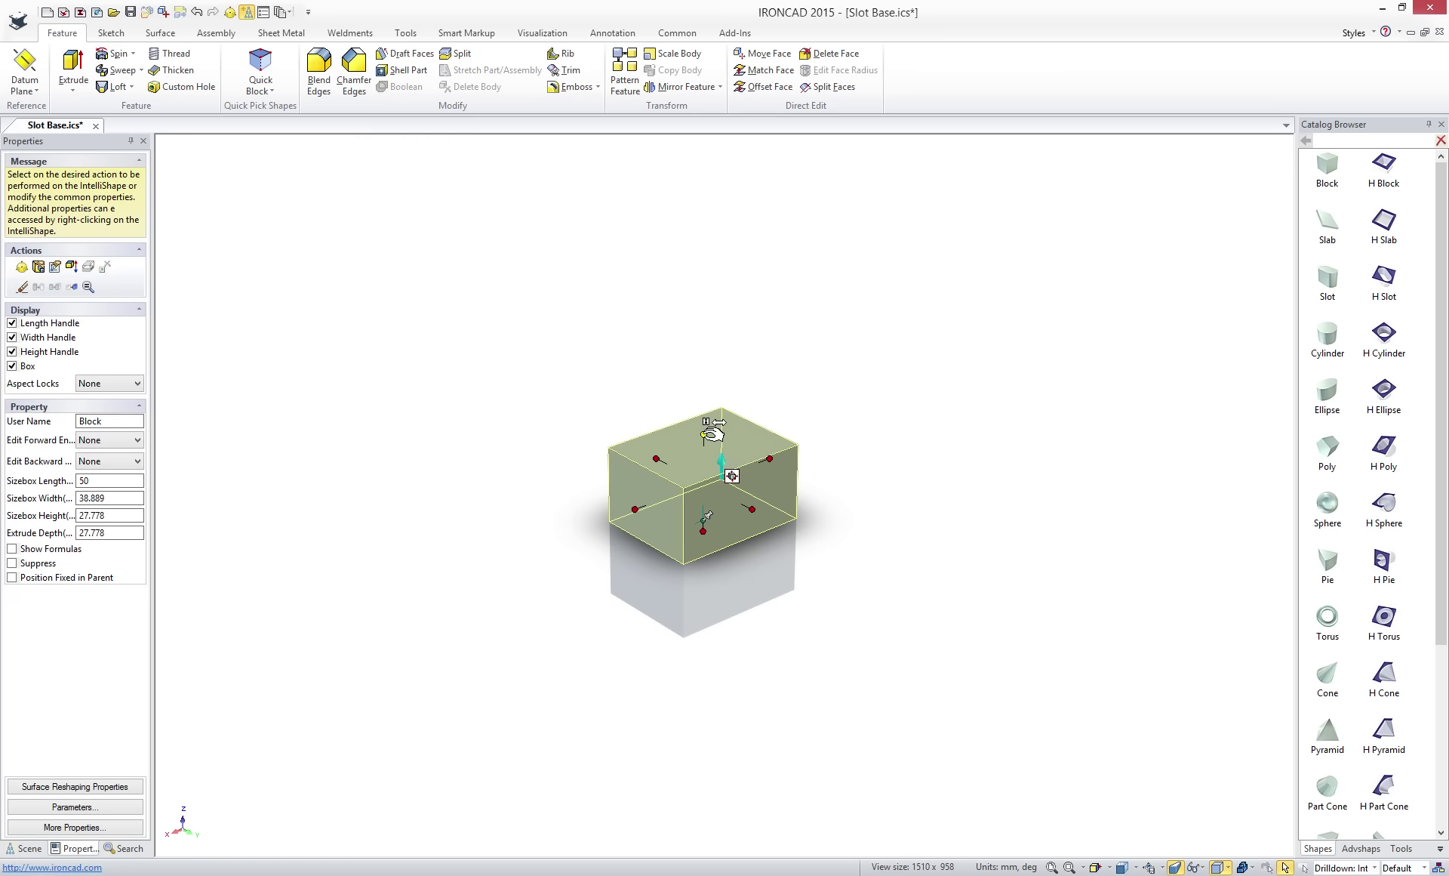
drag(703, 436, 721, 375)
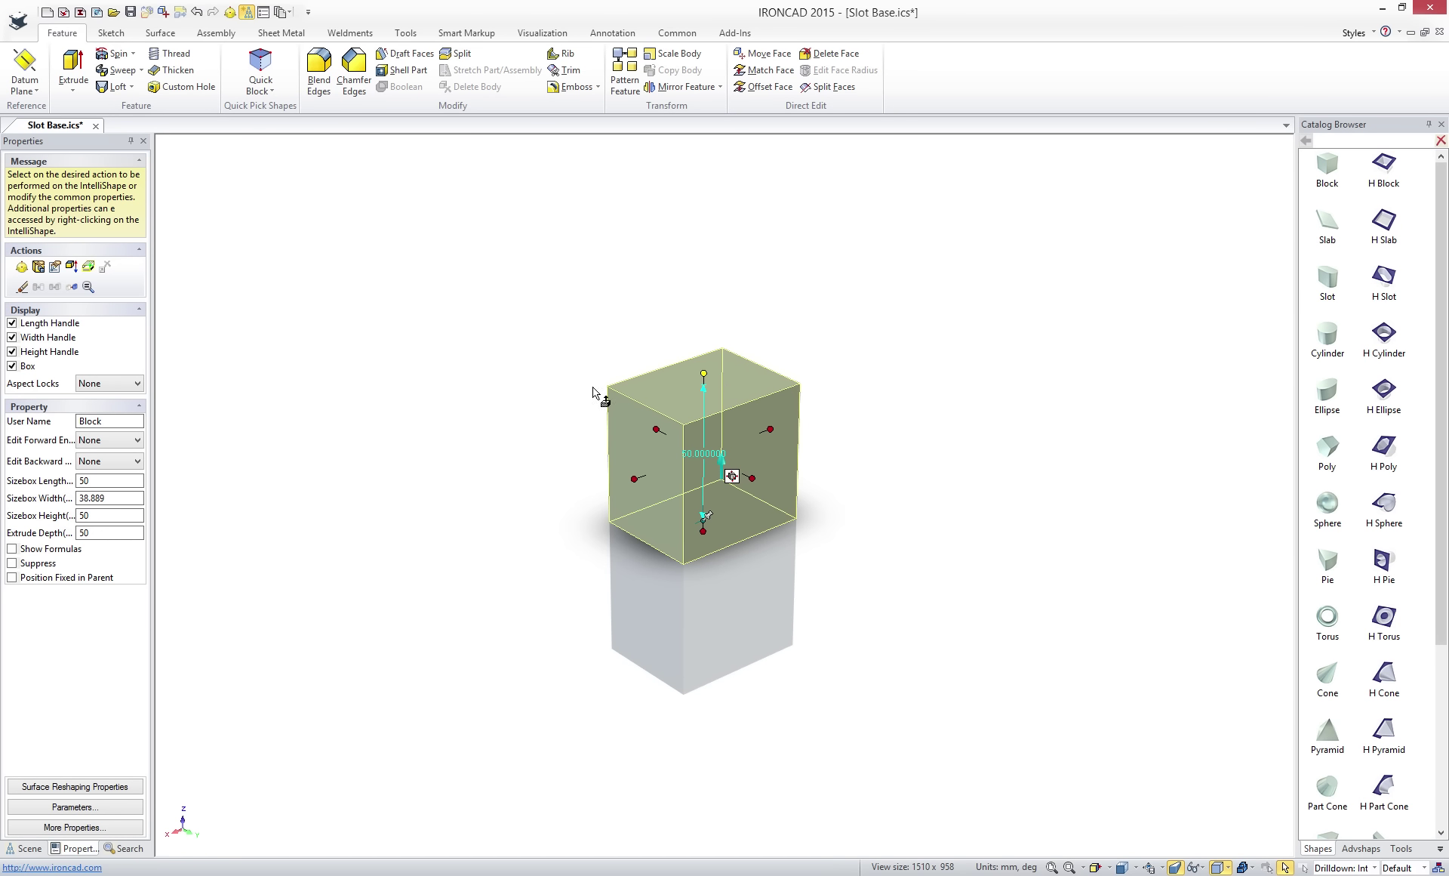
Set the block's sizebox width to 50 mm.
click(126, 498)
double_click(126, 498)
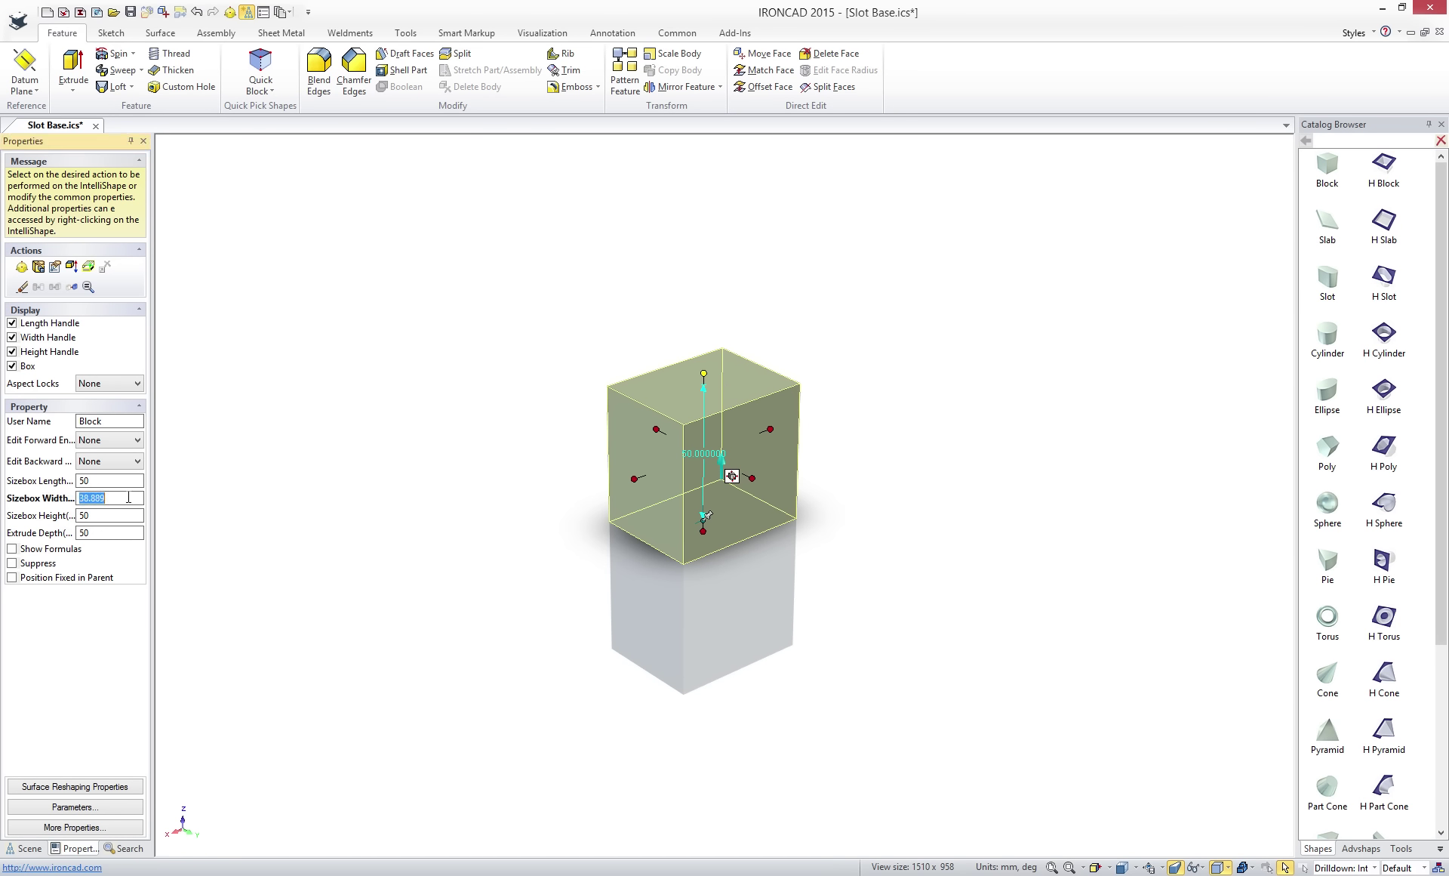
text(50)
key(Return)
click(190, 498)
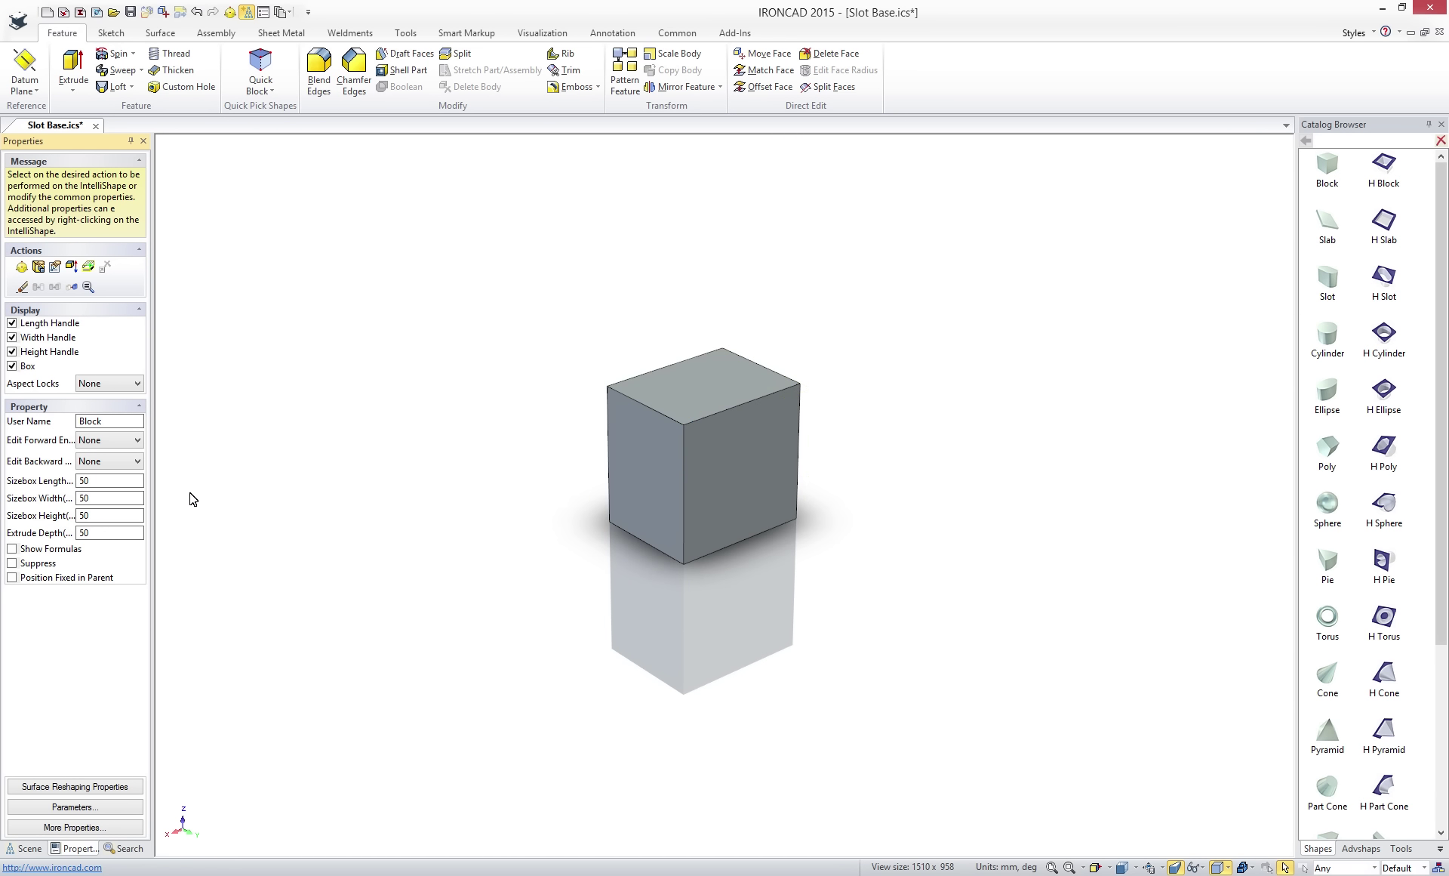
Cut a 35 mm diameter, 50 mm long H Cylinder through the block, centred at the midpoint of its near vertical edge.
scroll(191, 498, up, 5)
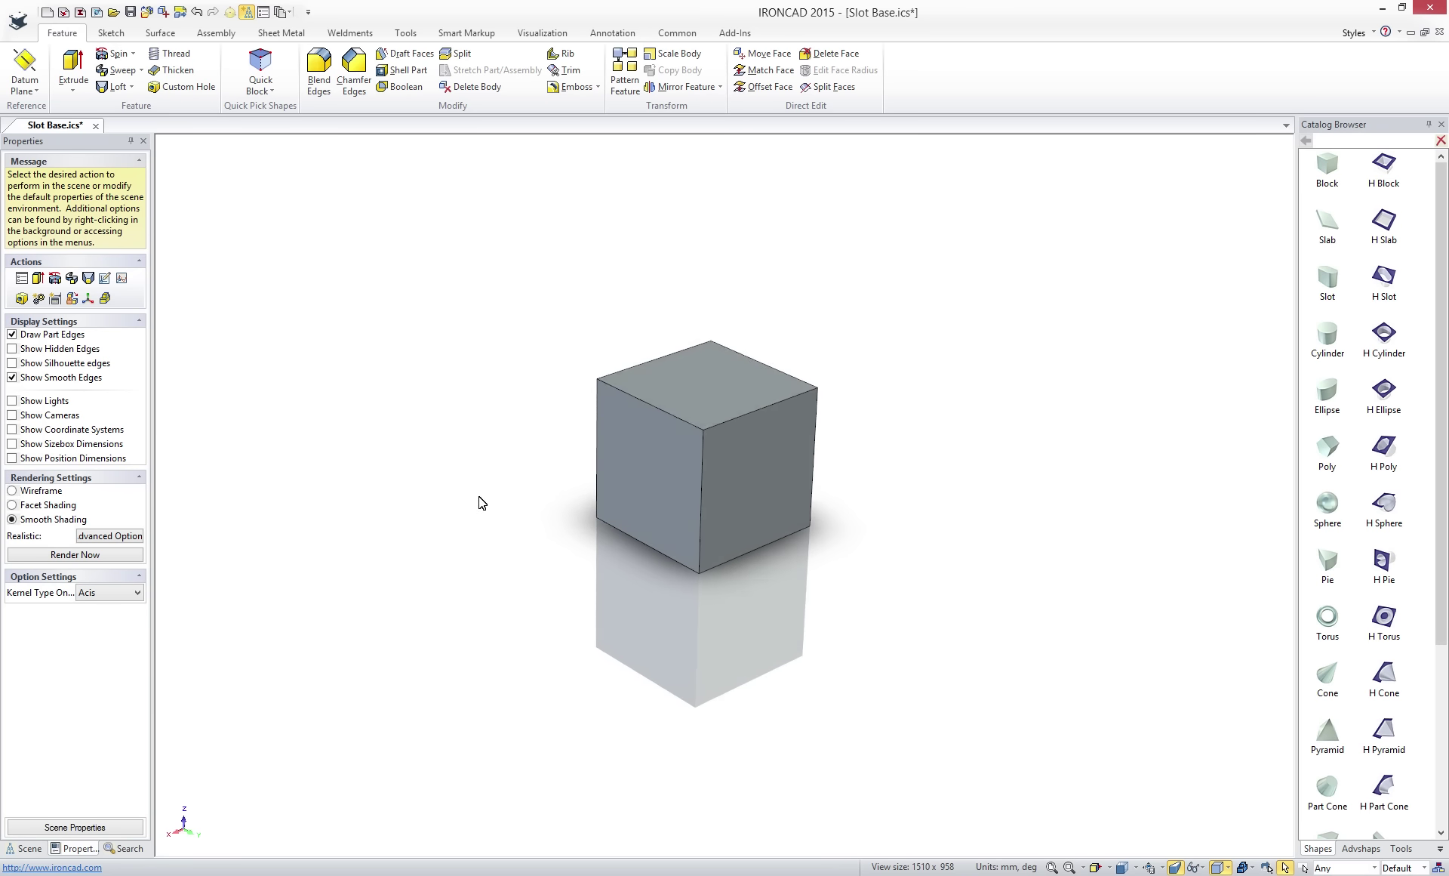
scroll(916, 527, up, 6)
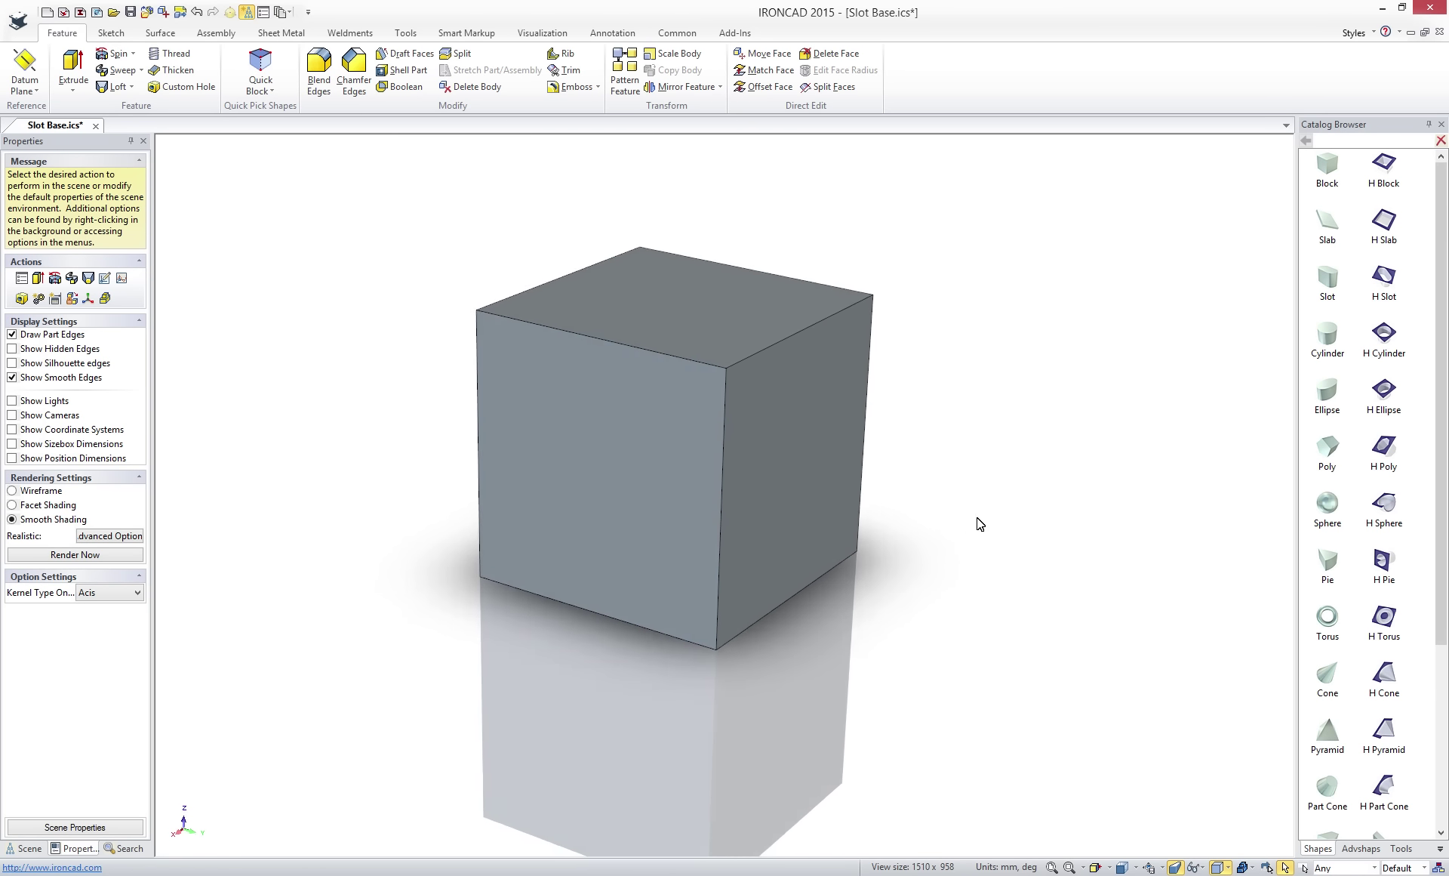
scroll(1269, 408, up, 1)
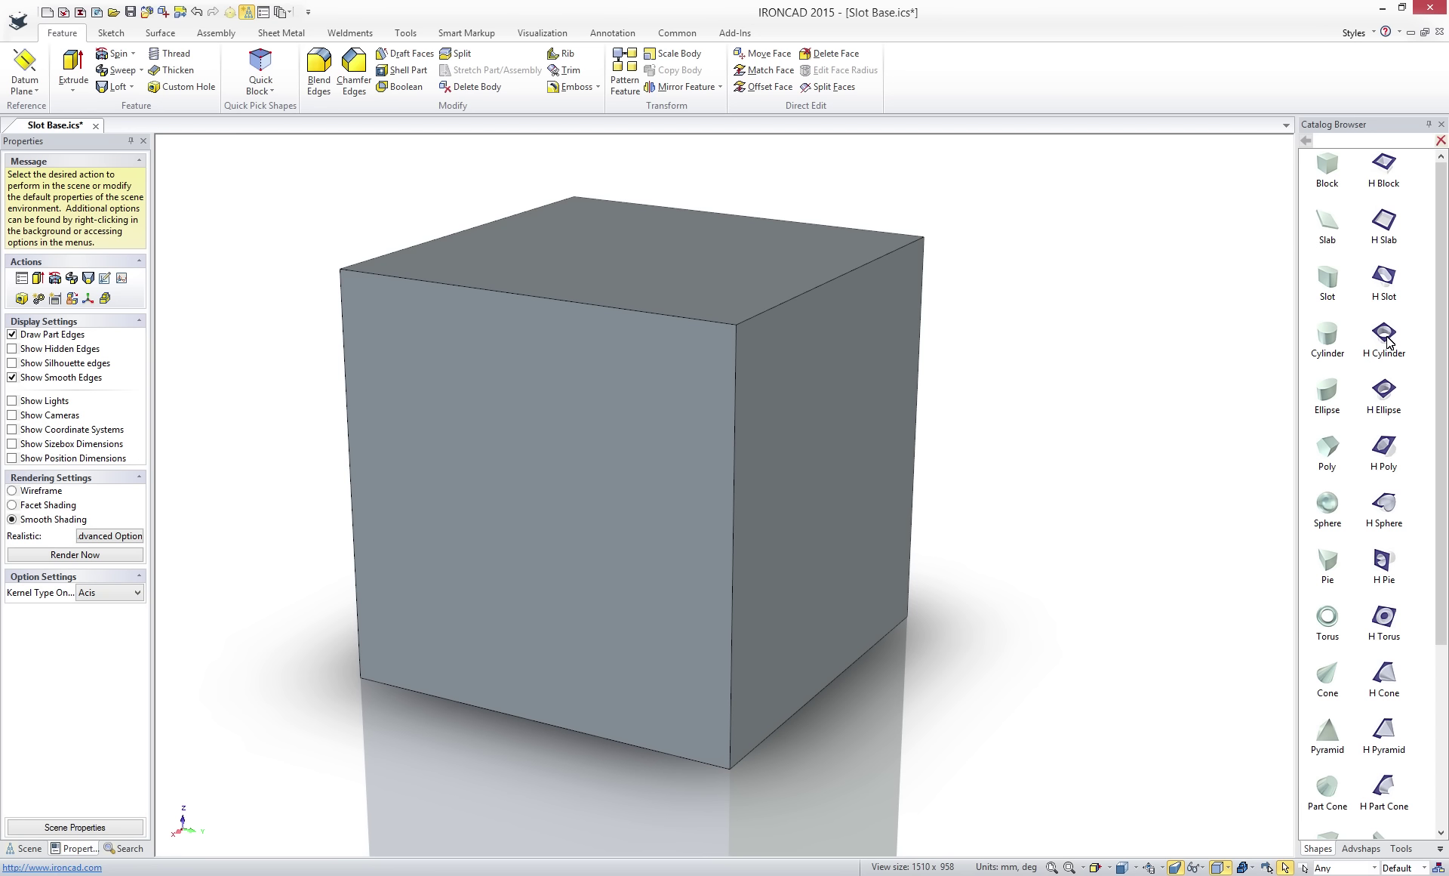
drag(1388, 342, 844, 454)
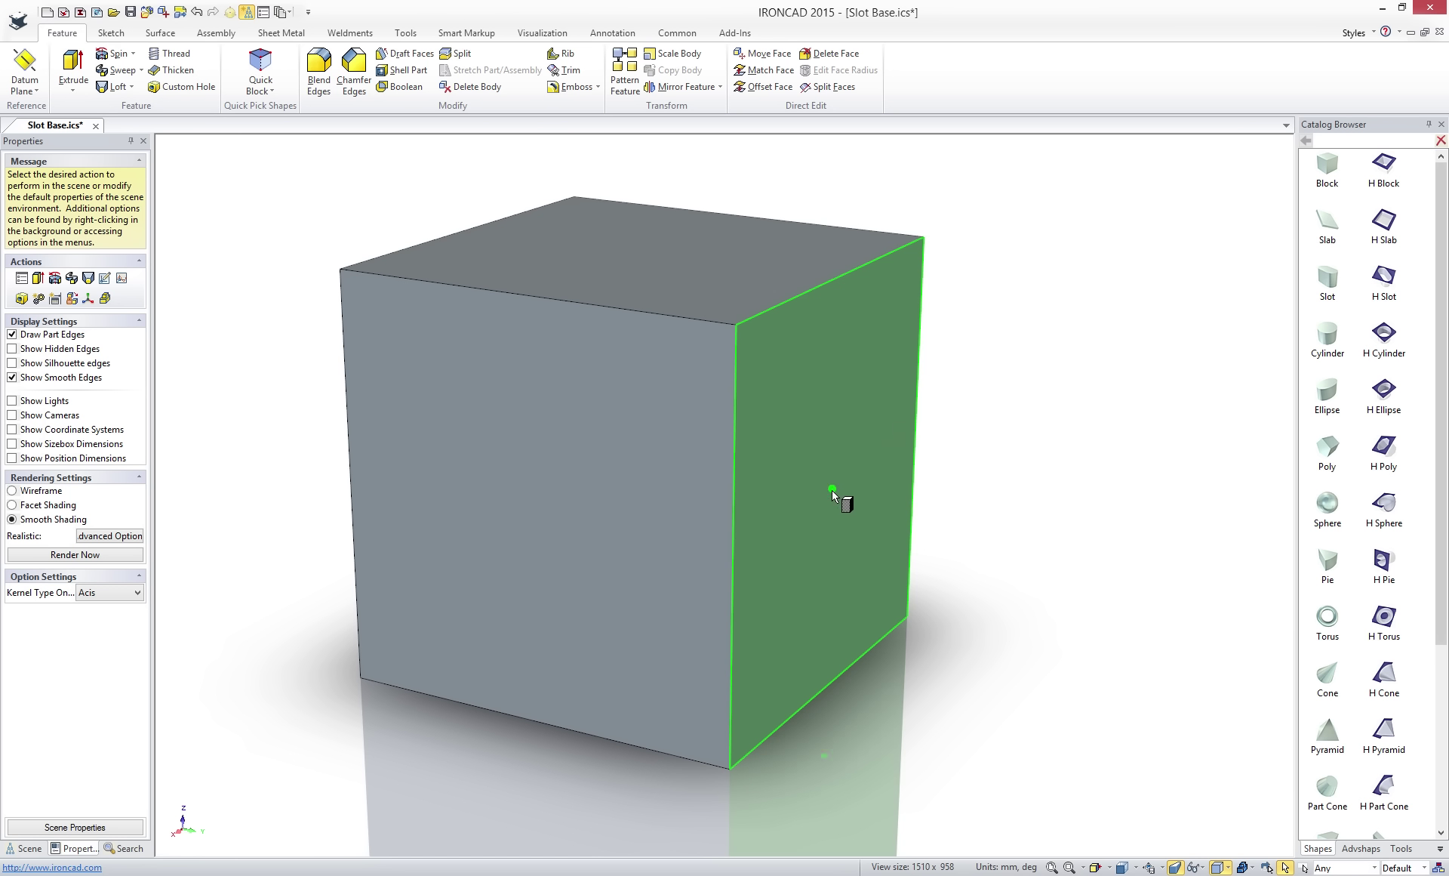
drag(761, 361, 745, 405)
drag(747, 525, 840, 403)
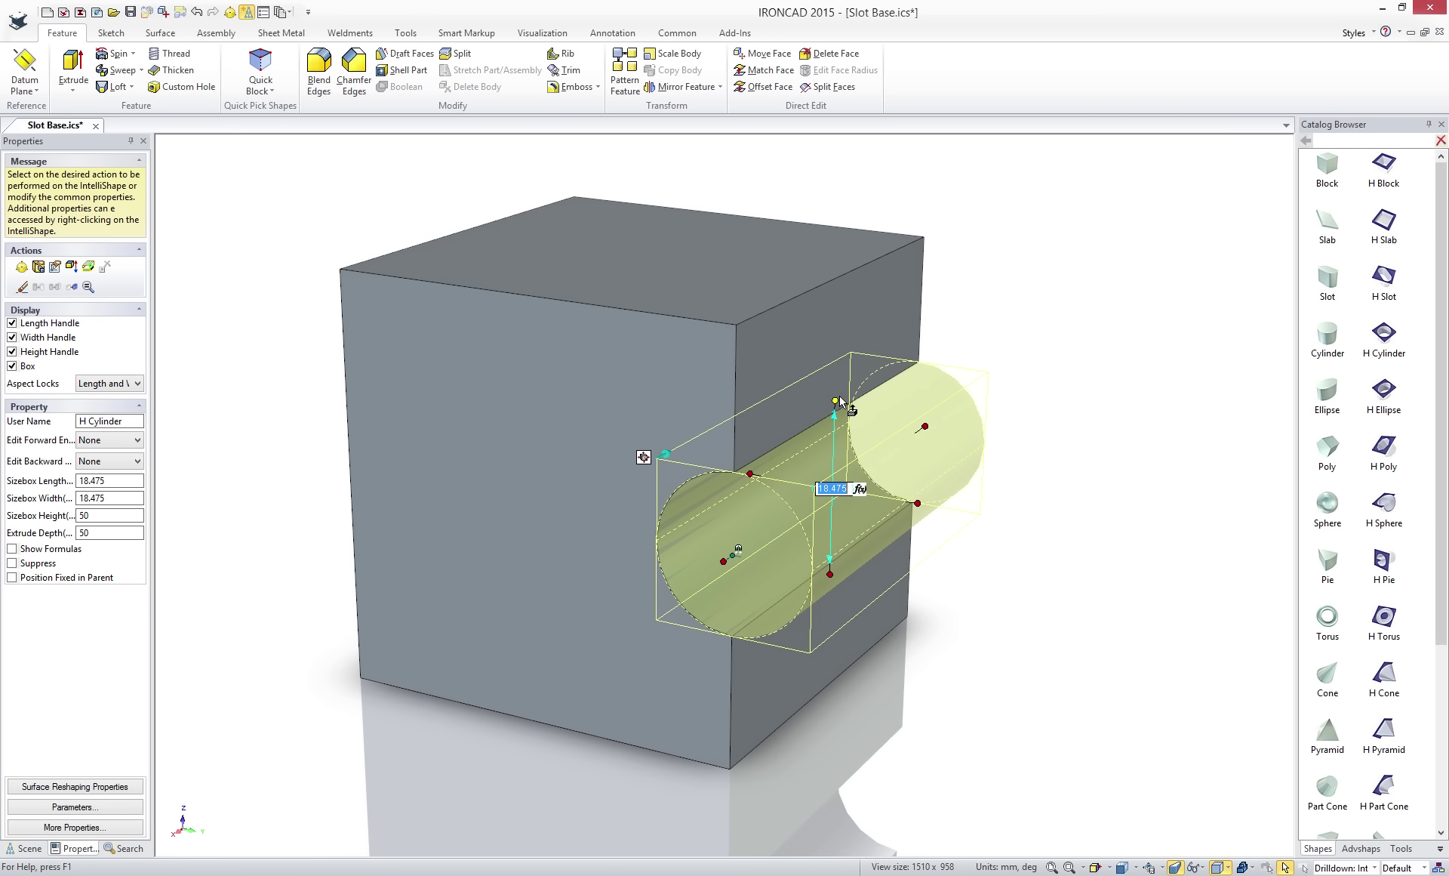
text(35)
key(Return)
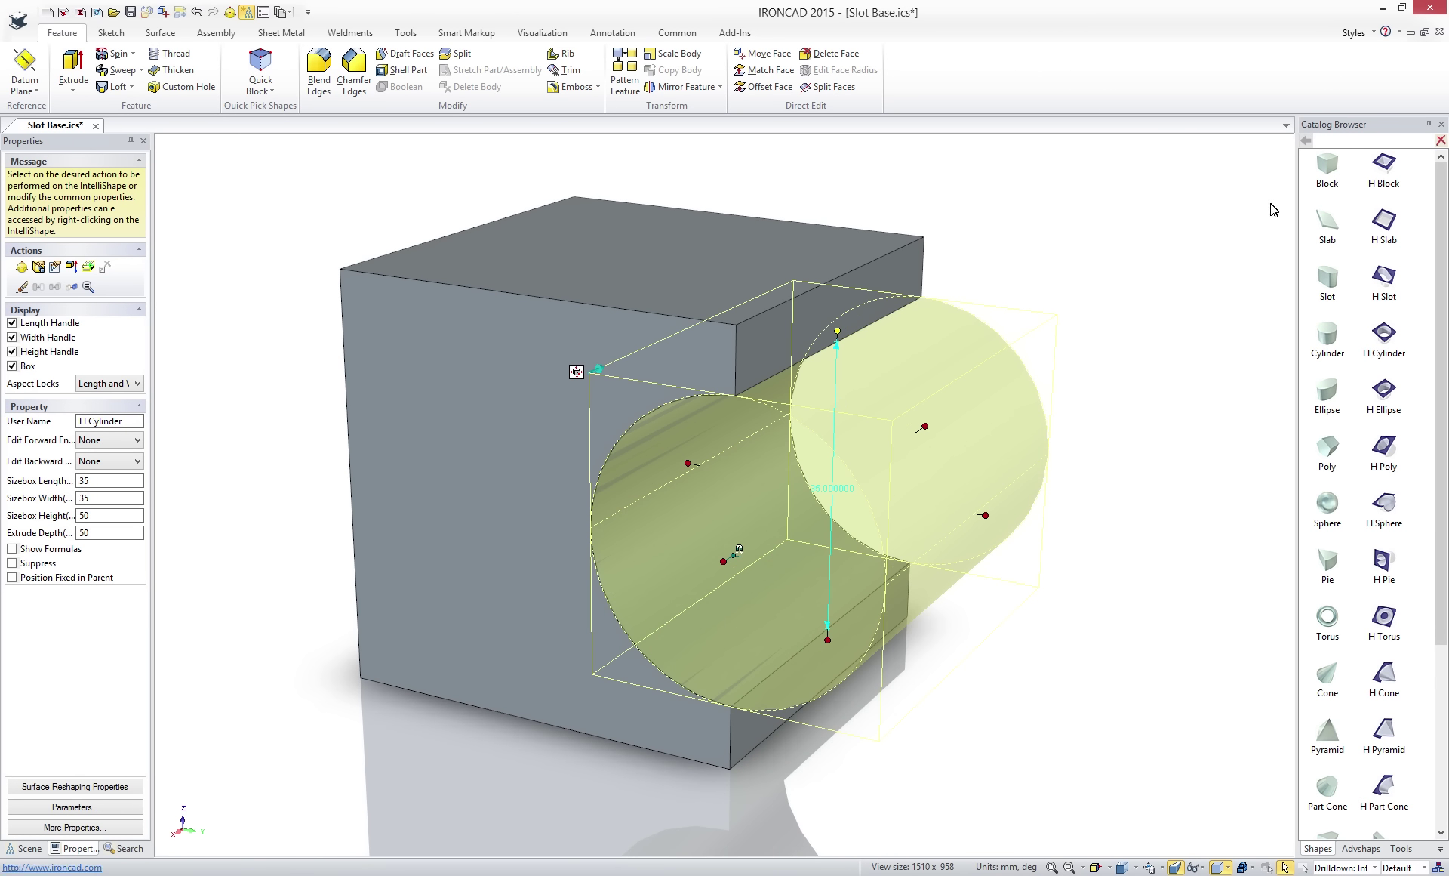
Place an H Block at the midpoint of the opposite vertical edge on the same face and extrude it through the part.
drag(1393, 169, 556, 446)
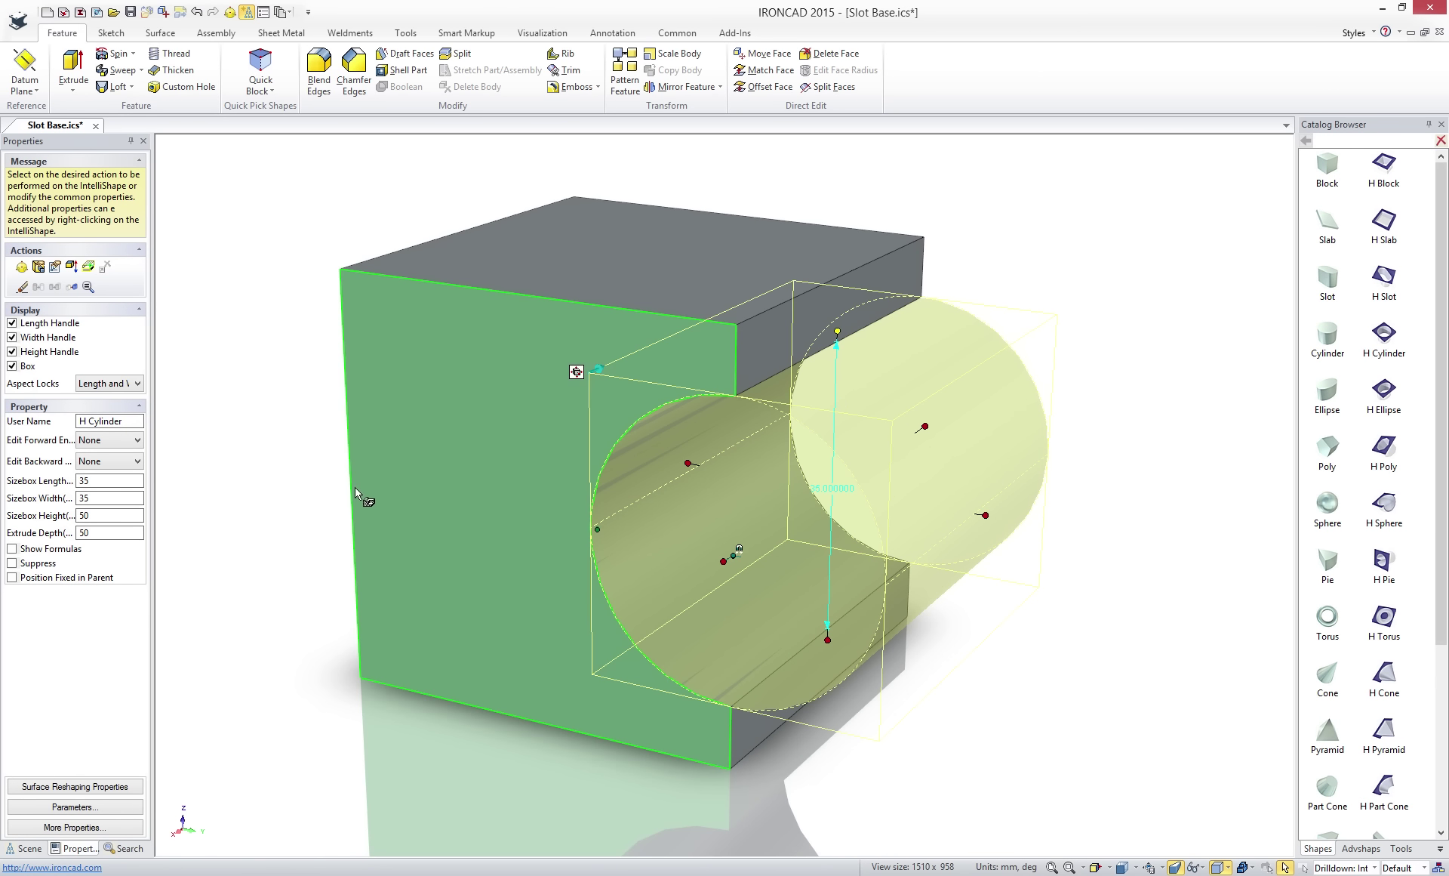
drag(354, 492, 350, 483)
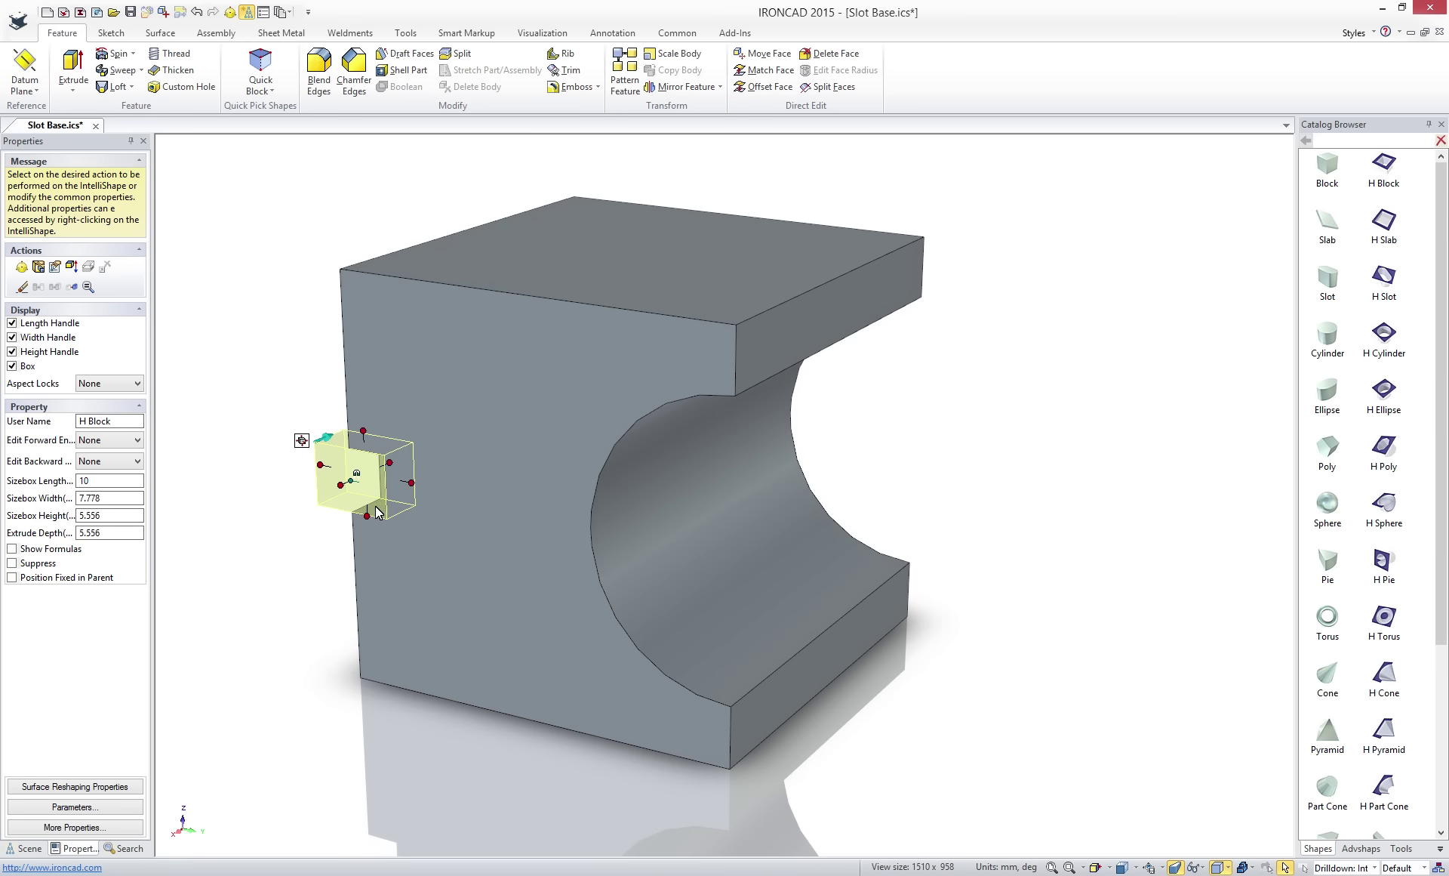
right_click(376, 507)
mouse_move(515, 556)
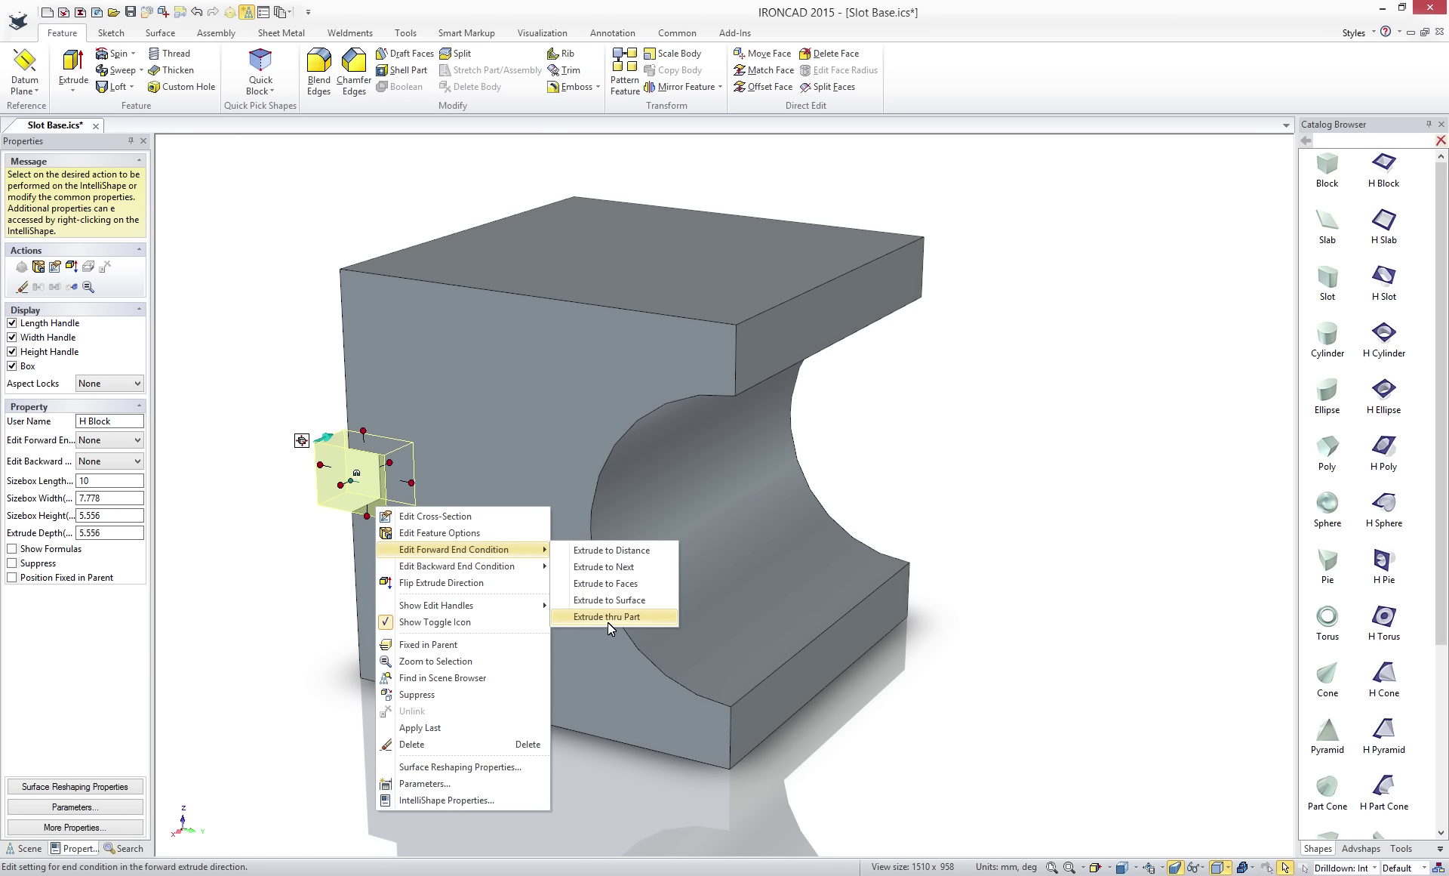
click(609, 623)
Set the rectangular cut's width to 35 mm and stretch its length to about 15.7 mm into the block.
click(472, 386)
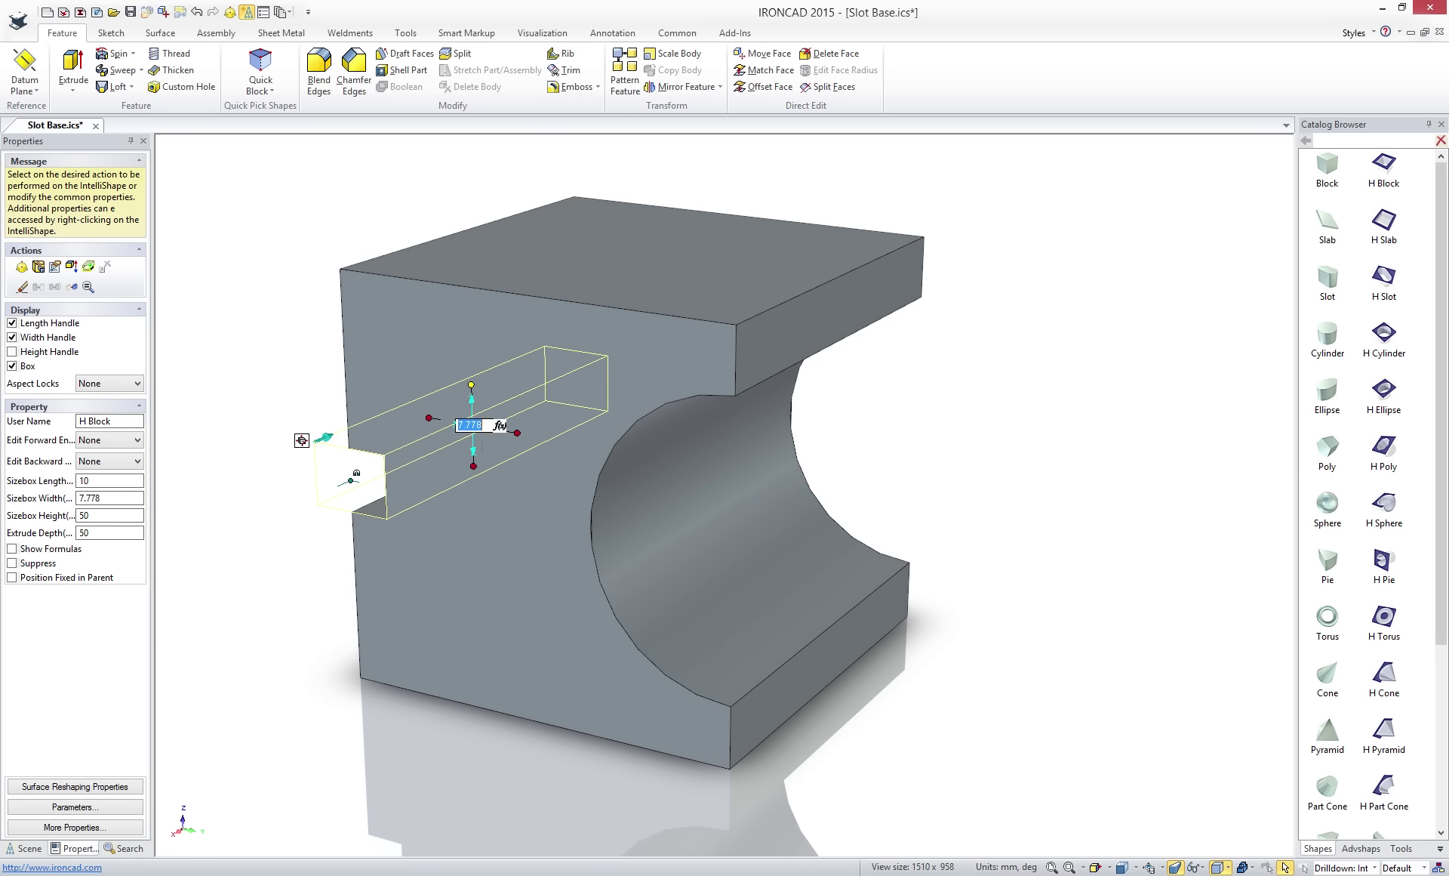
text(35)
key(Return)
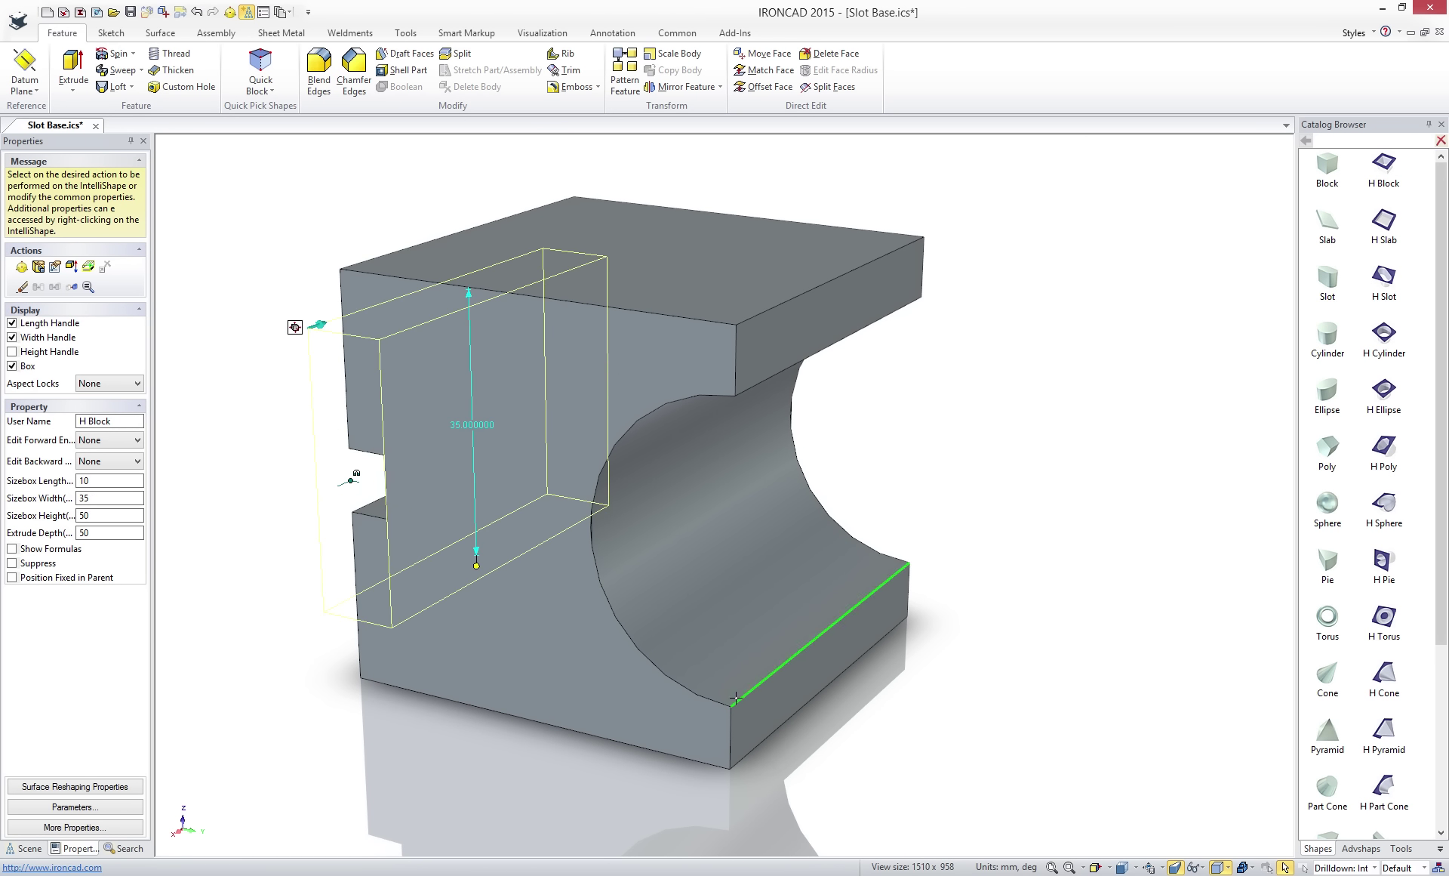
drag(517, 432, 568, 451)
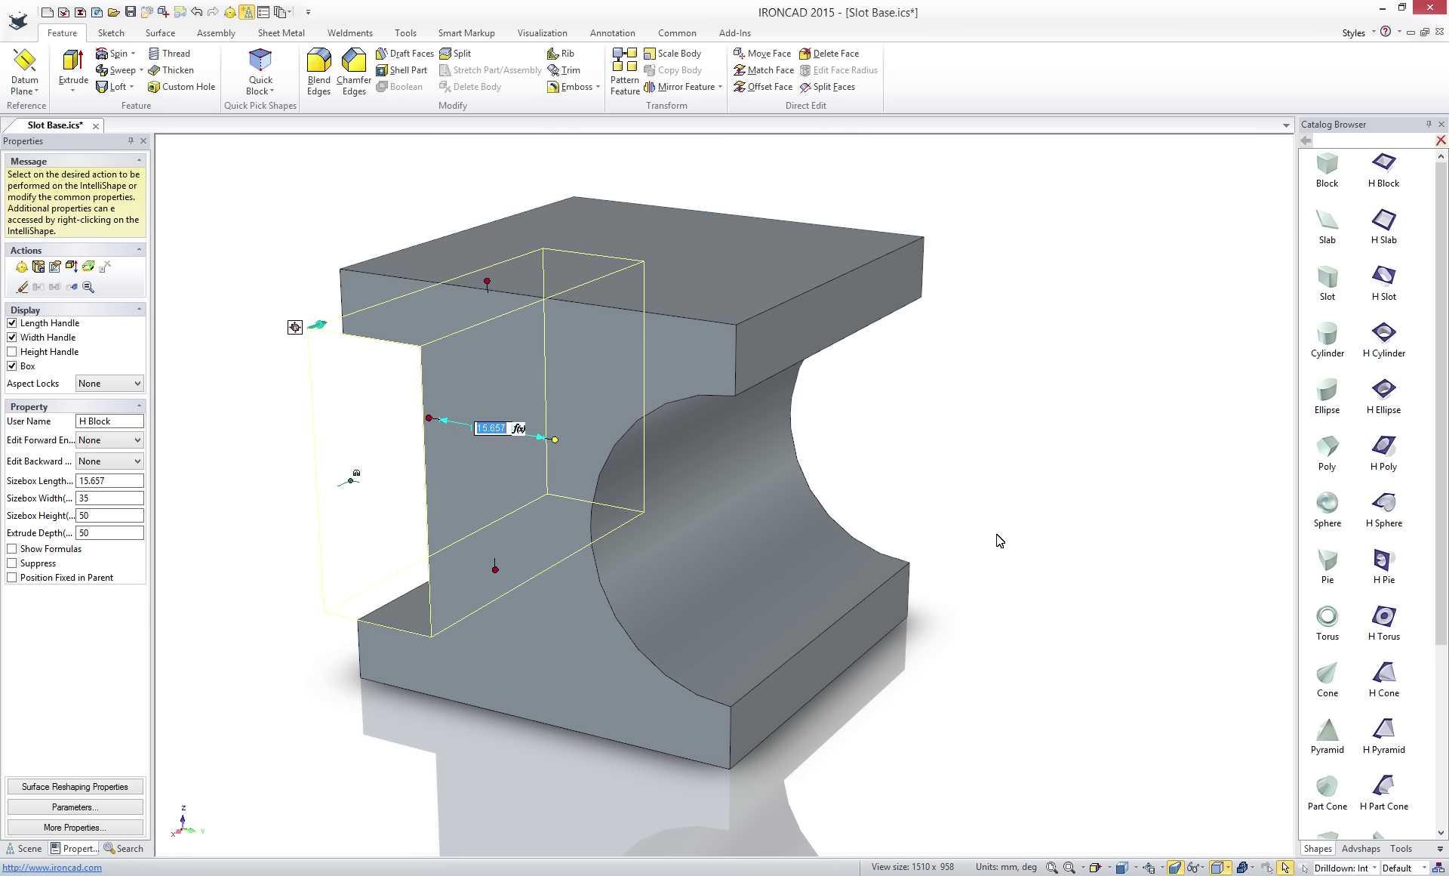
click(1092, 551)
Place an H Cylinder at the top face's corner above the rectangular slot and move it inward 10 mm in both directions using the TriBall.
middle_drag(1093, 551, 1093, 552)
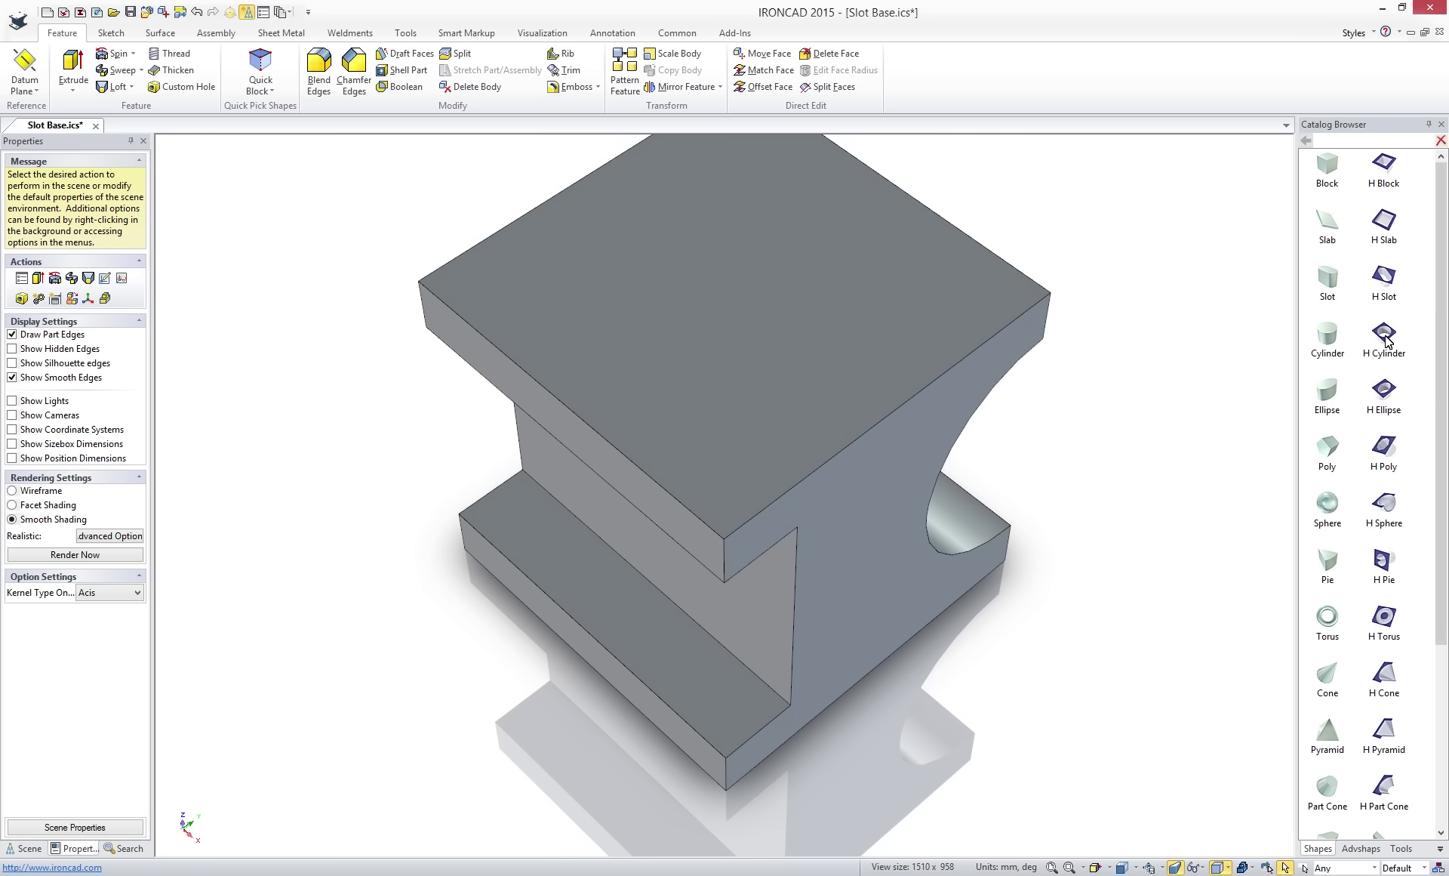
drag(1386, 339, 726, 542)
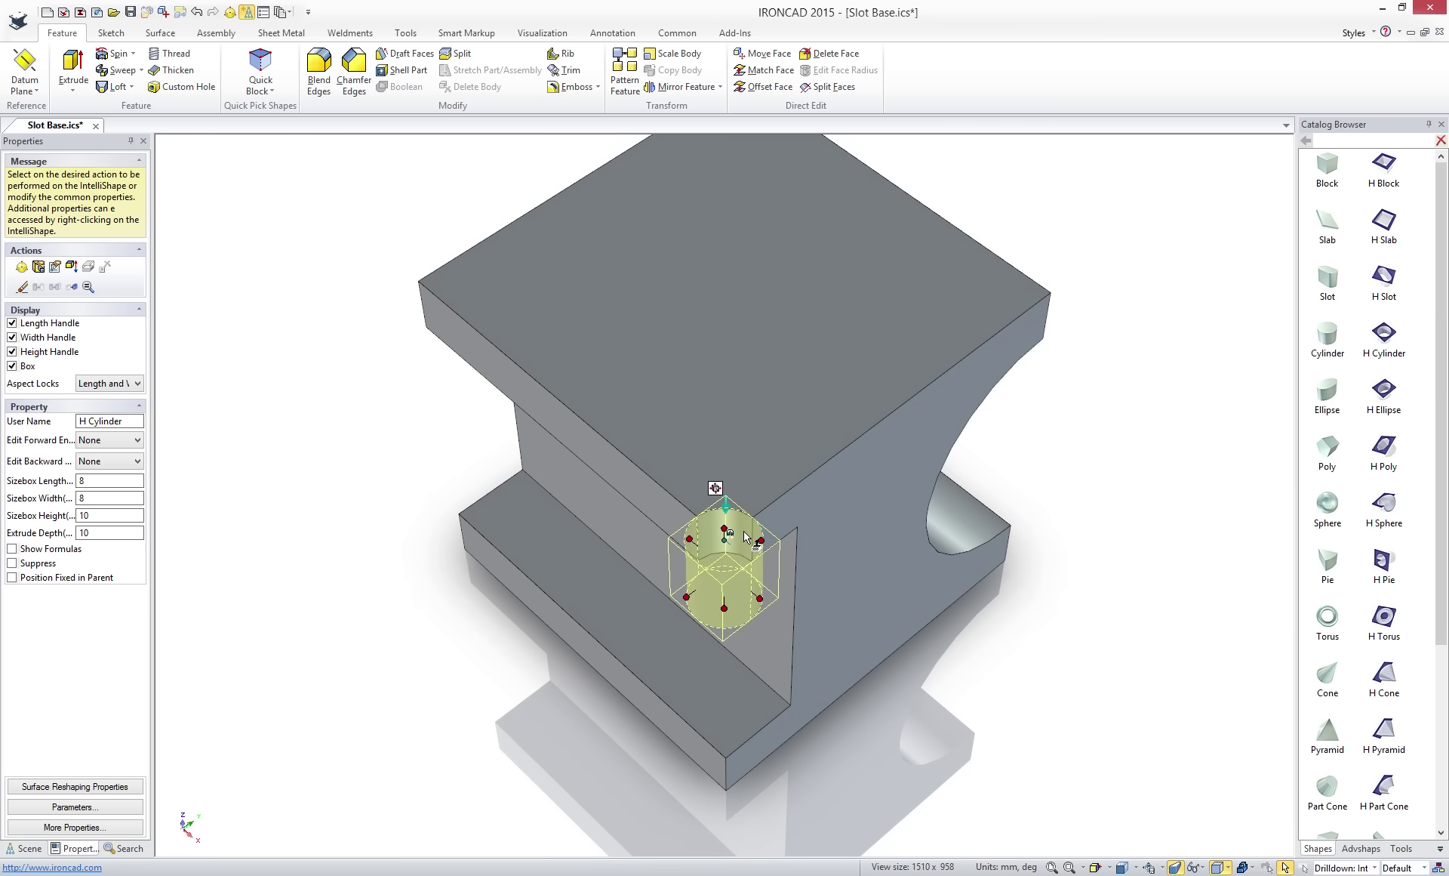
key(F10)
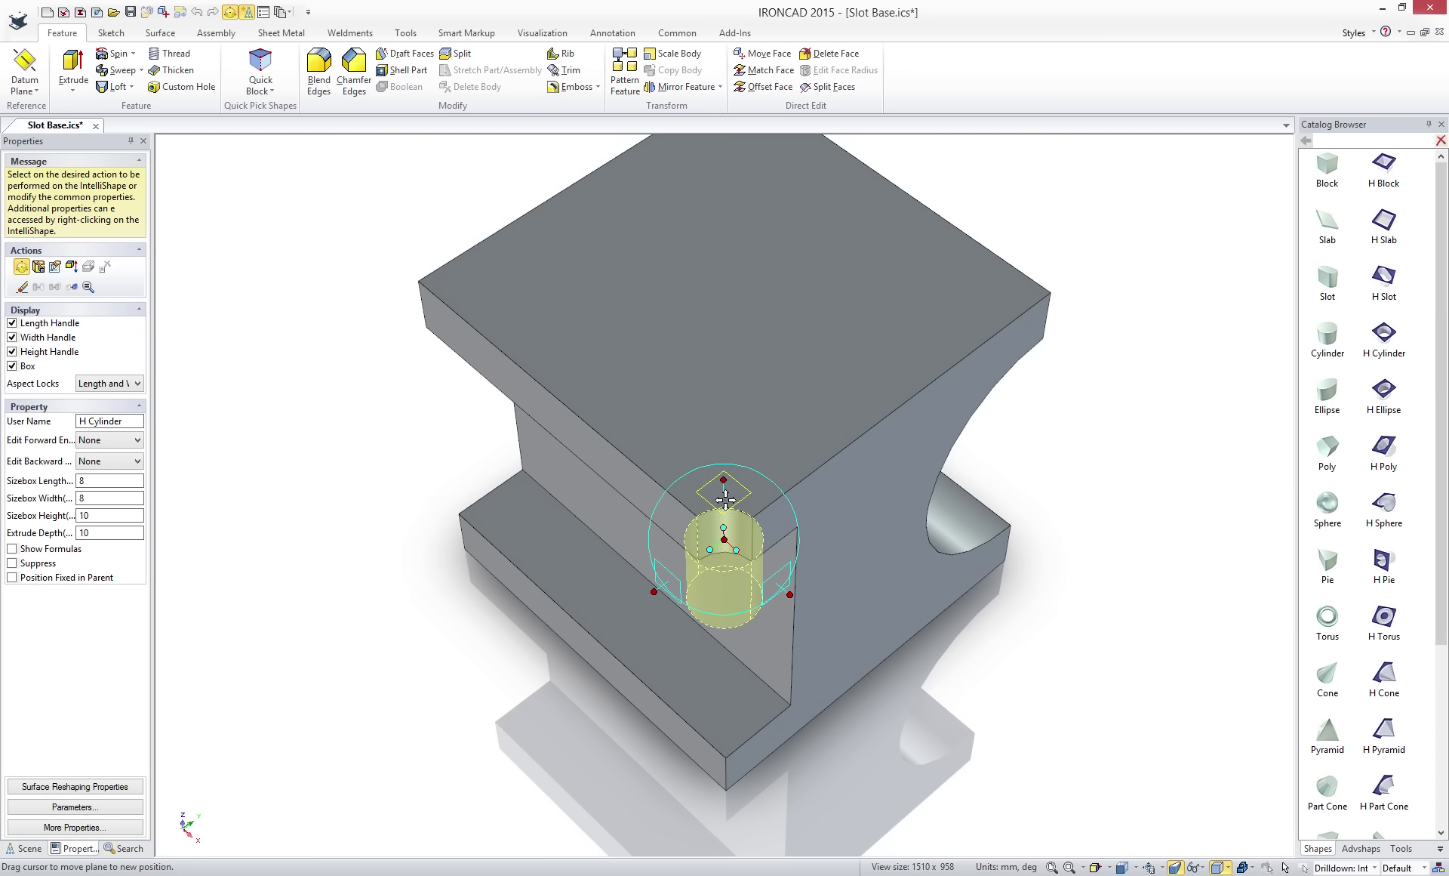
right_drag(725, 499, 731, 402)
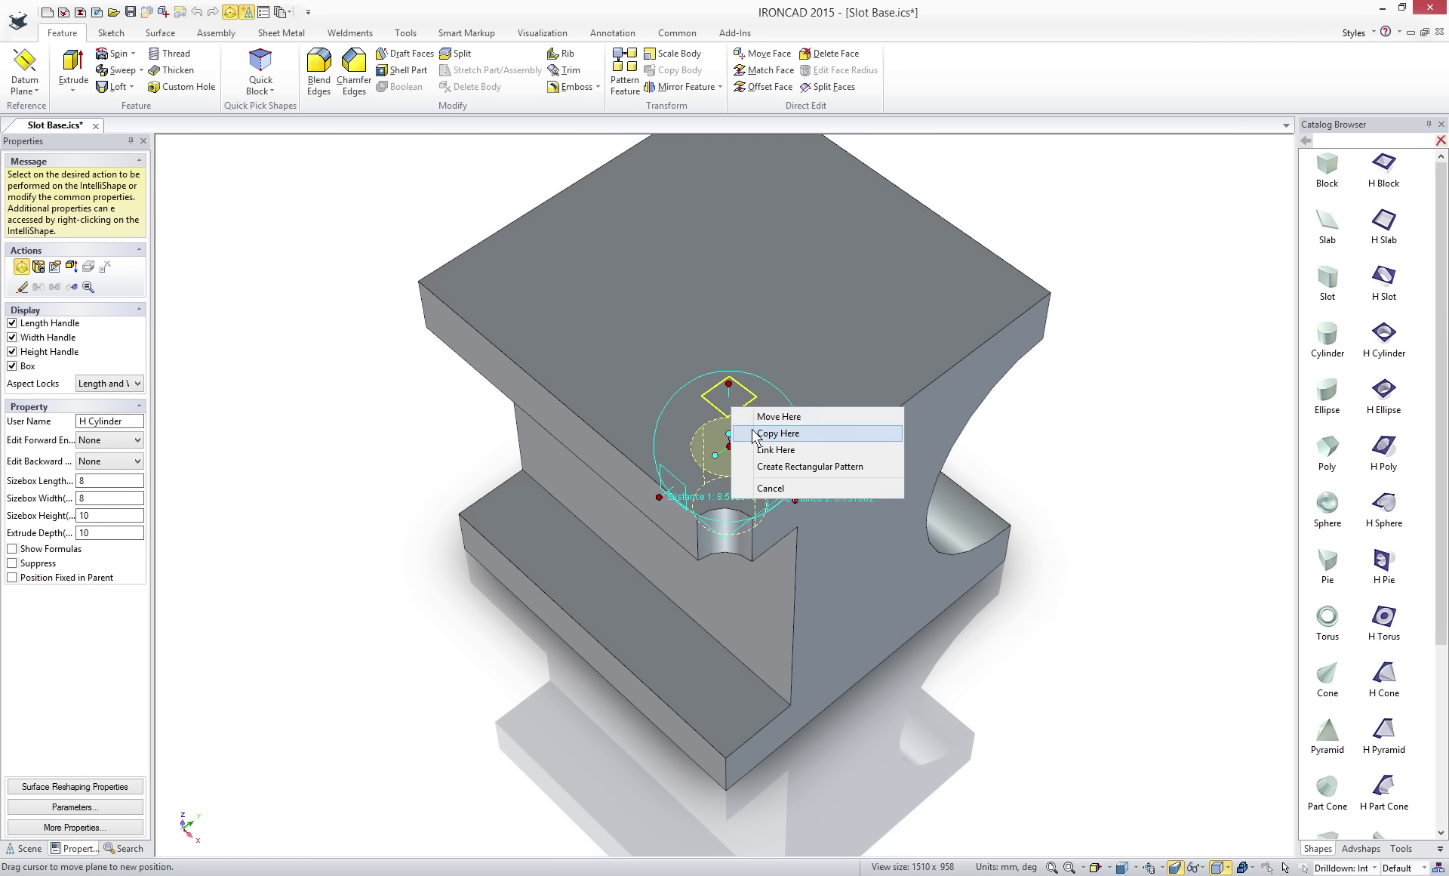
click(777, 433)
text(10)
key(Tab)
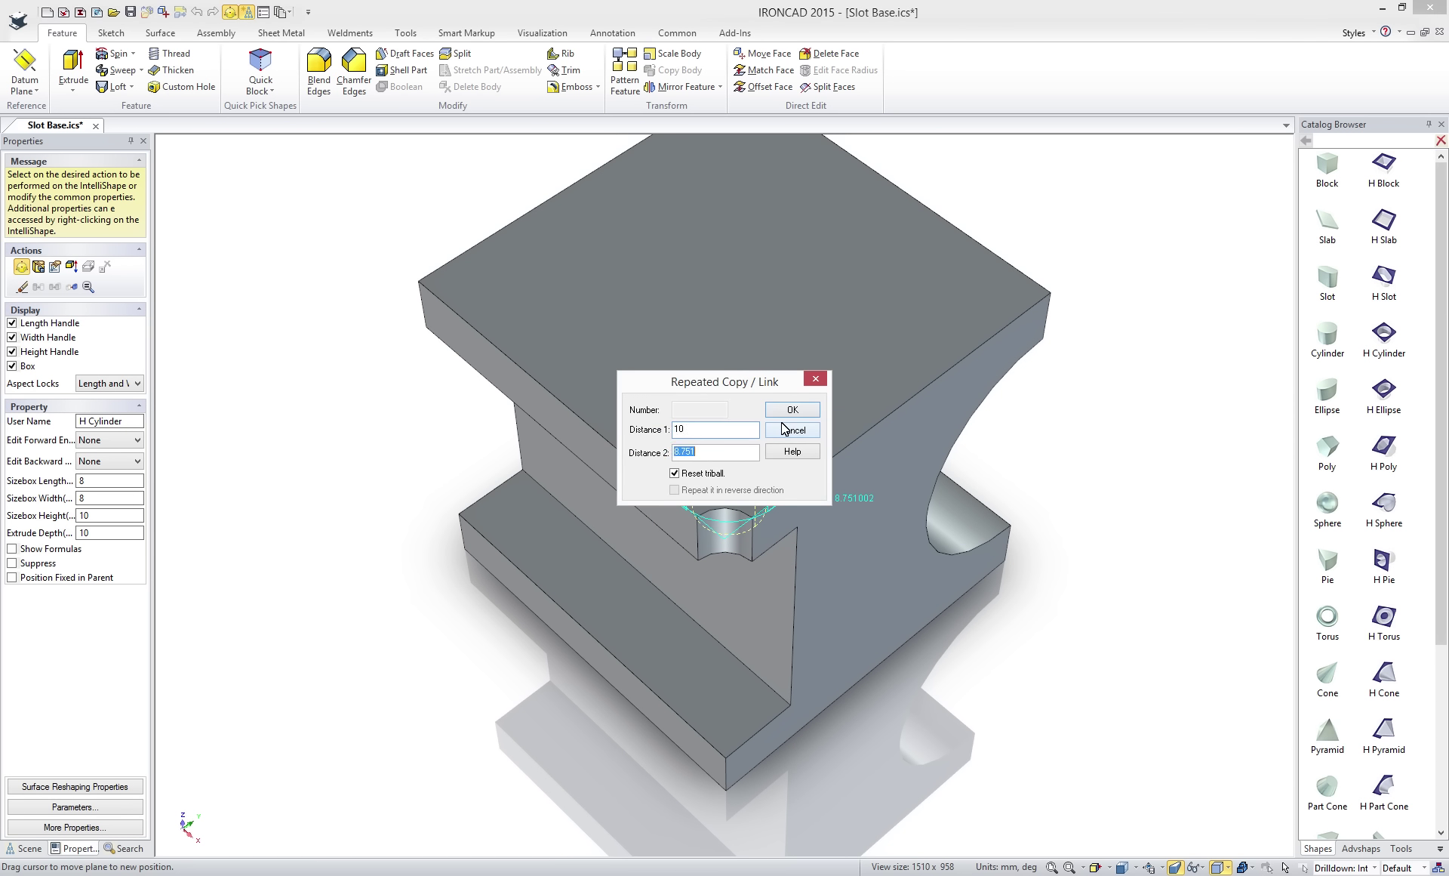
text(10)
key(Return)
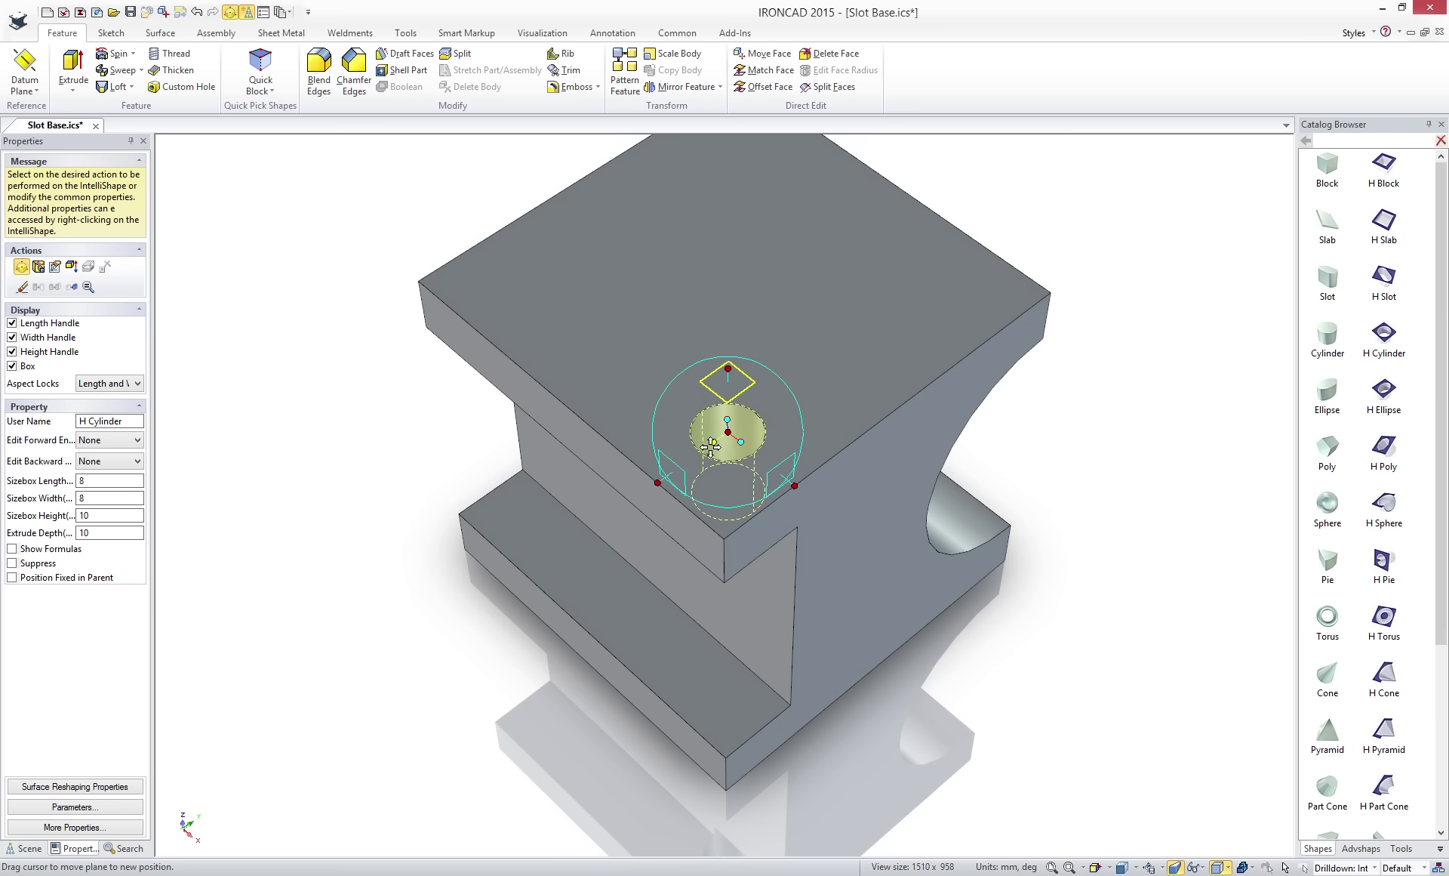
Create one linked copy of the corner hole 30 mm away along the top face, towards the side with the round cut.
drag(661, 483, 664, 486)
right_drag(665, 486, 658, 487)
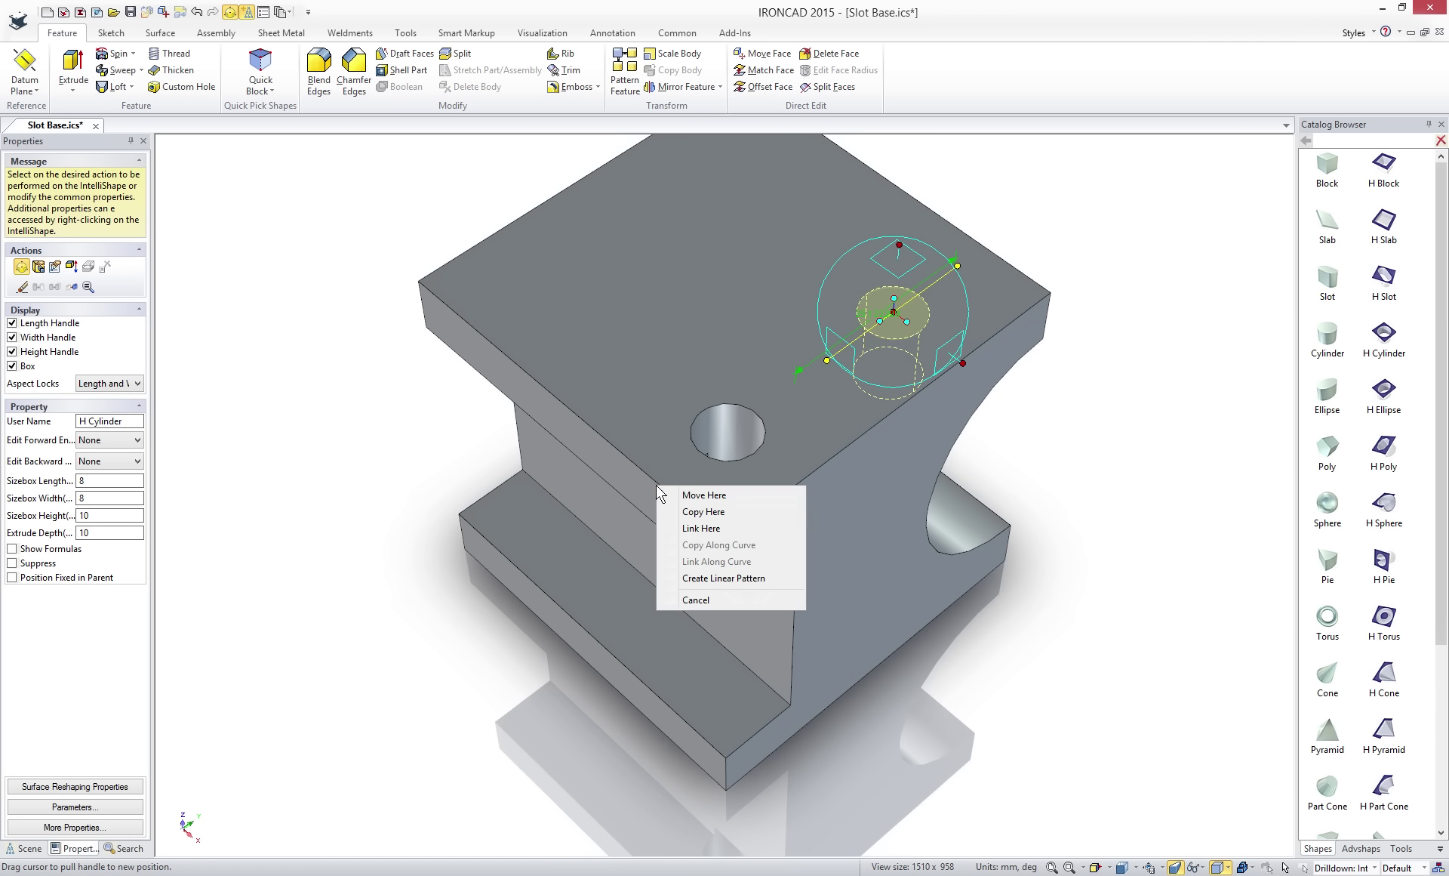
click(685, 529)
text(30)
key(Return)
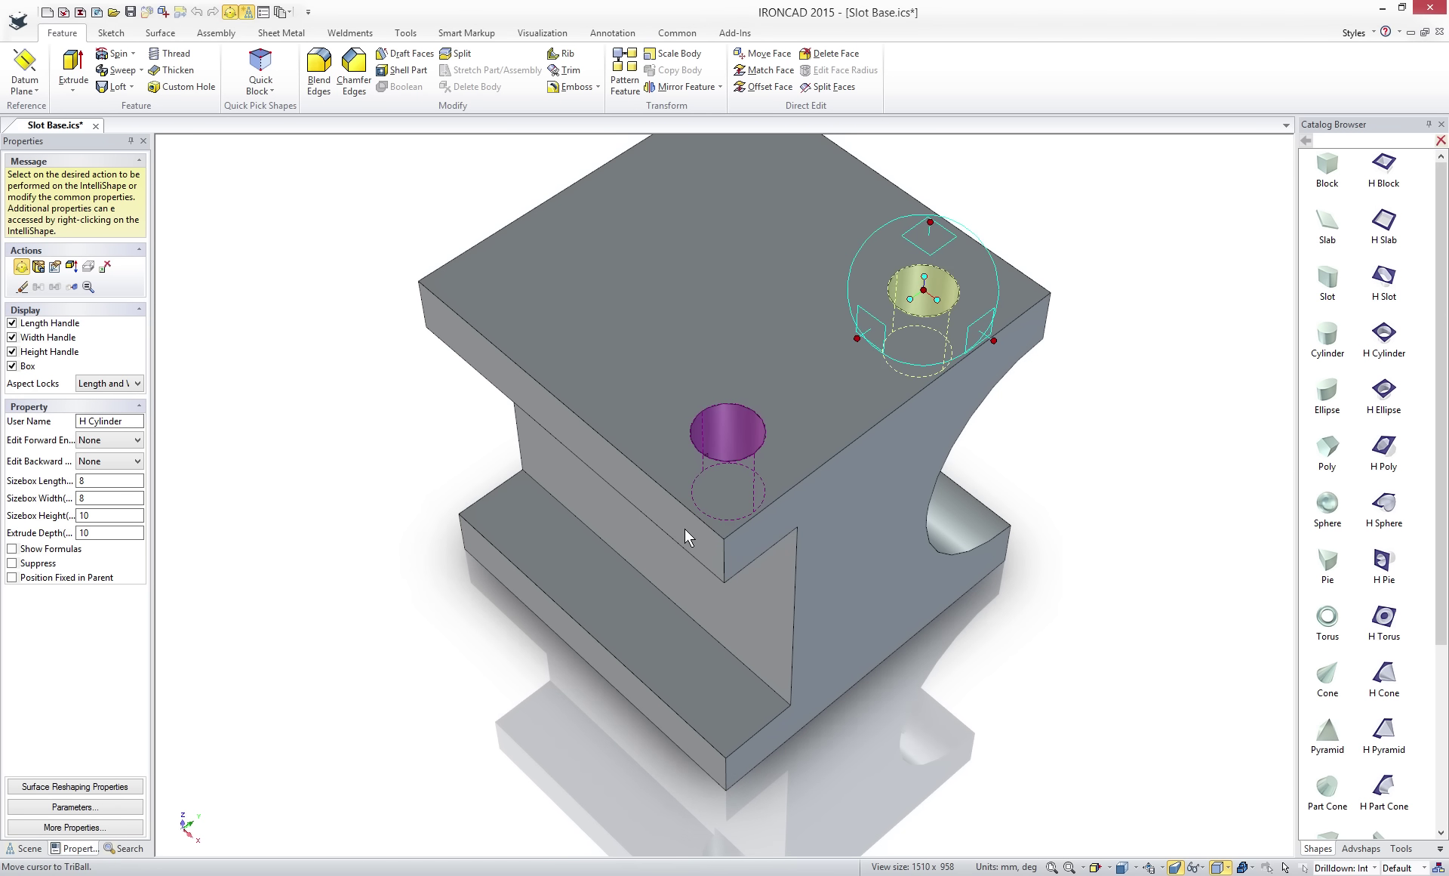
key(F10)
Select both top holes and create linked copies of them 30 mm away across the top face.
shift+click(736, 432)
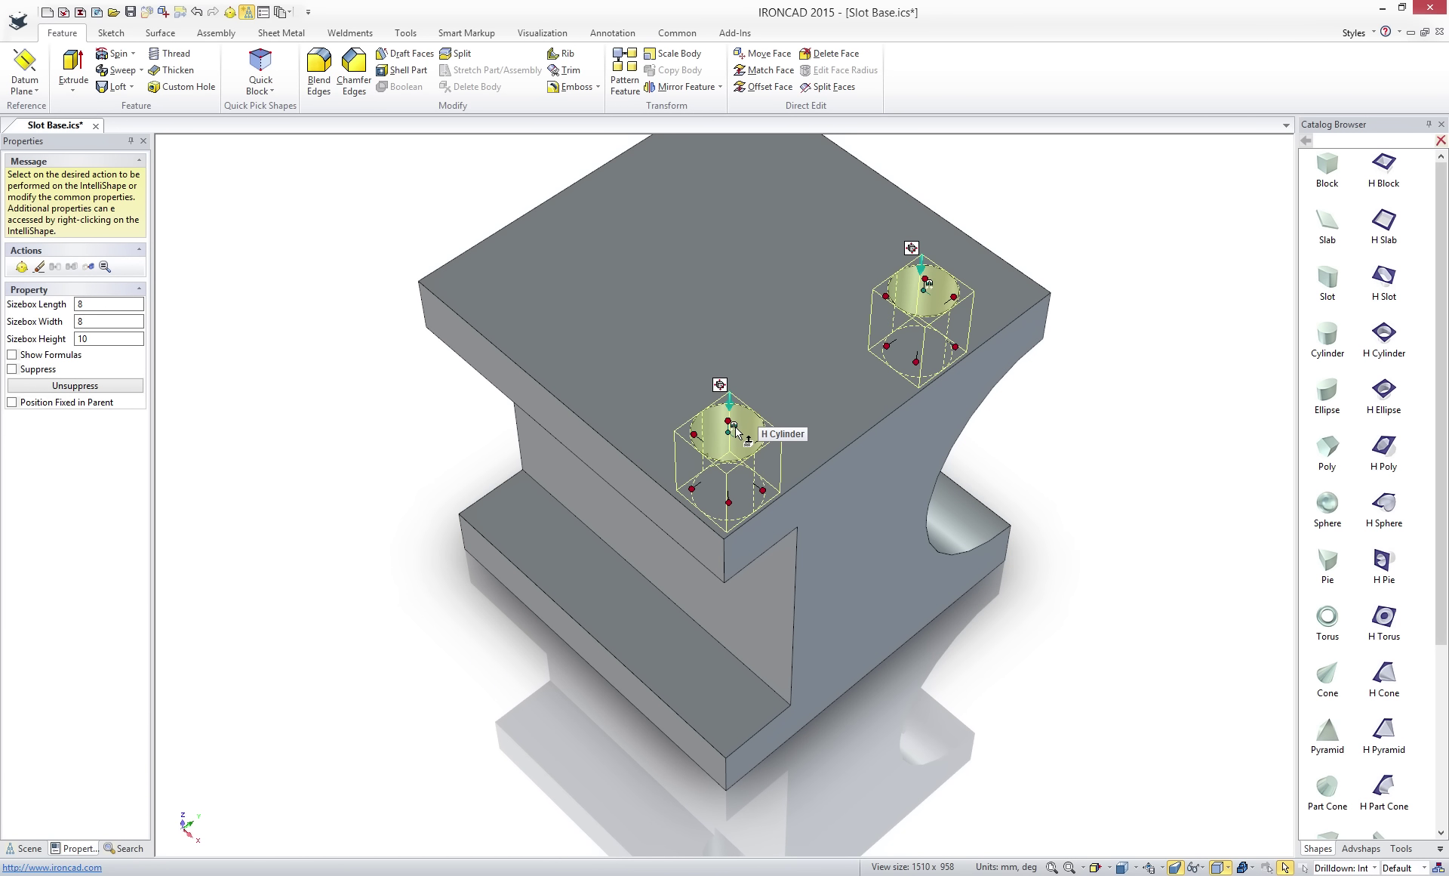
key(F10)
right_drag(1002, 344, 1004, 343)
click(1042, 391)
text(30)
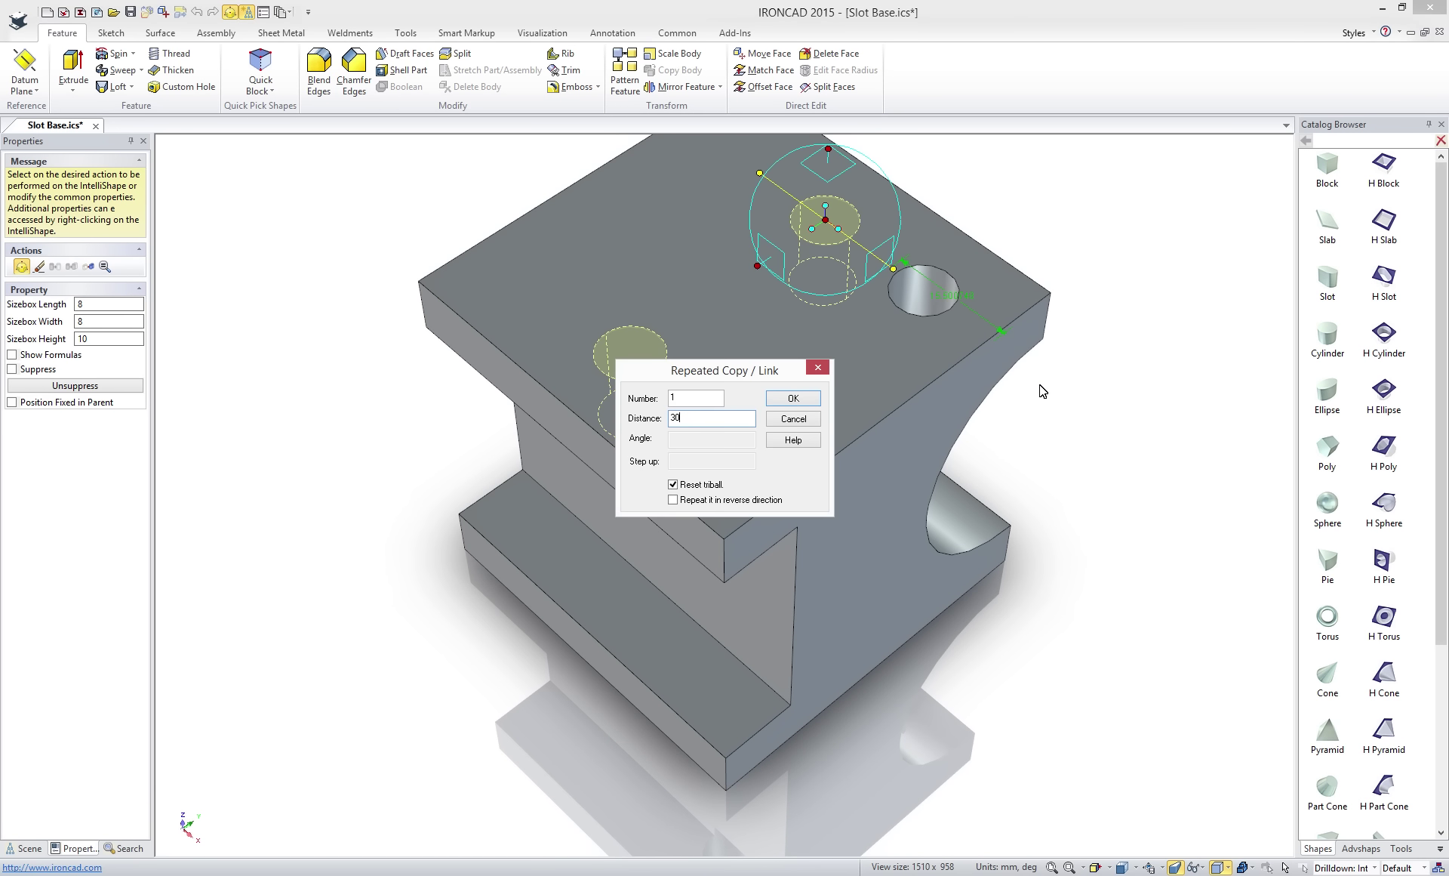
key(Return)
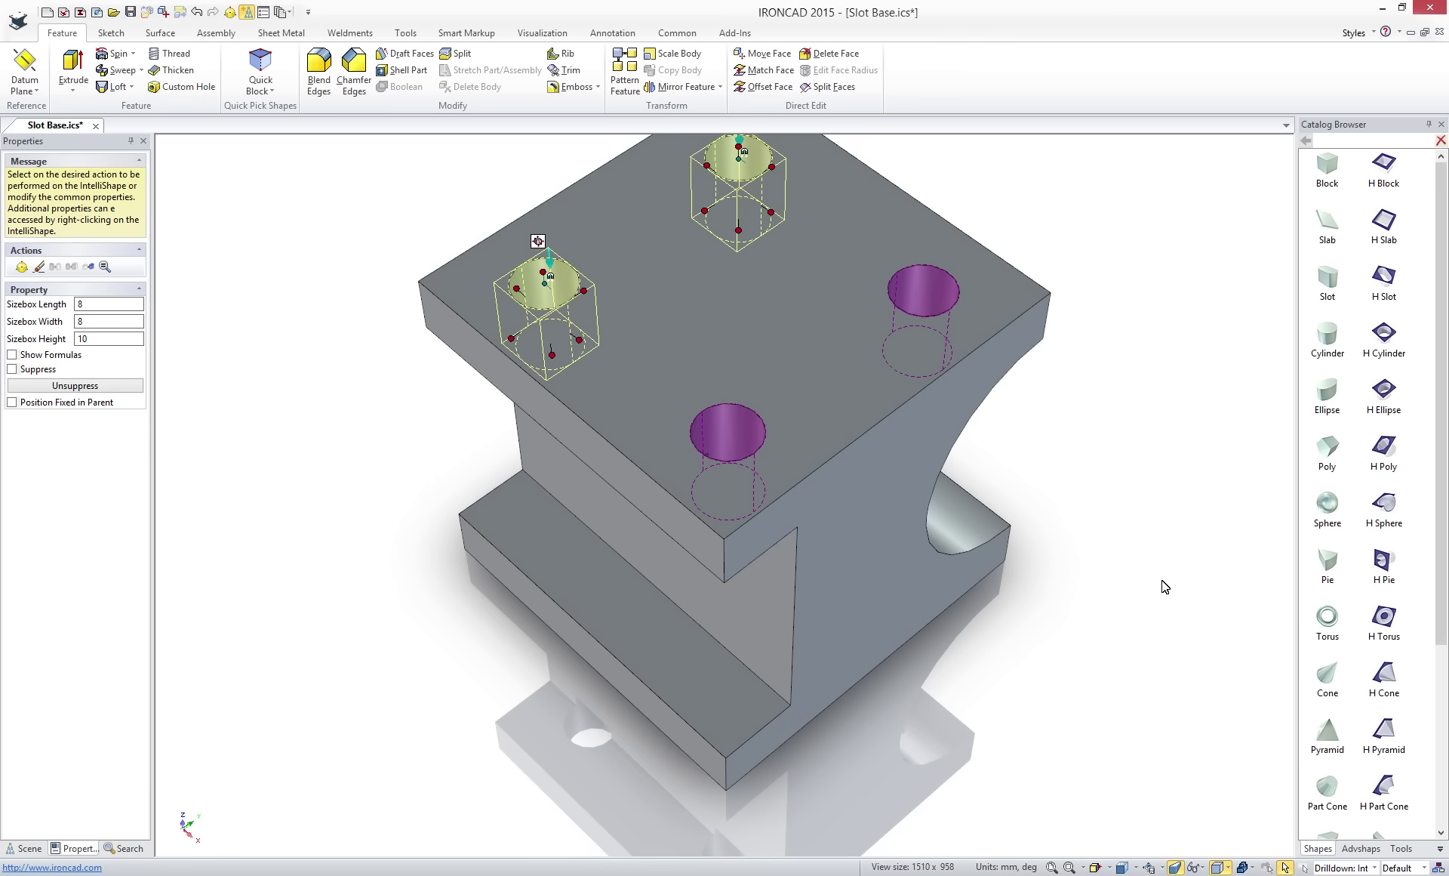
click(1158, 586)
Extend the linked holes to a depth of 50 mm and set their diameter to 10 mm.
click(744, 445)
click(731, 432)
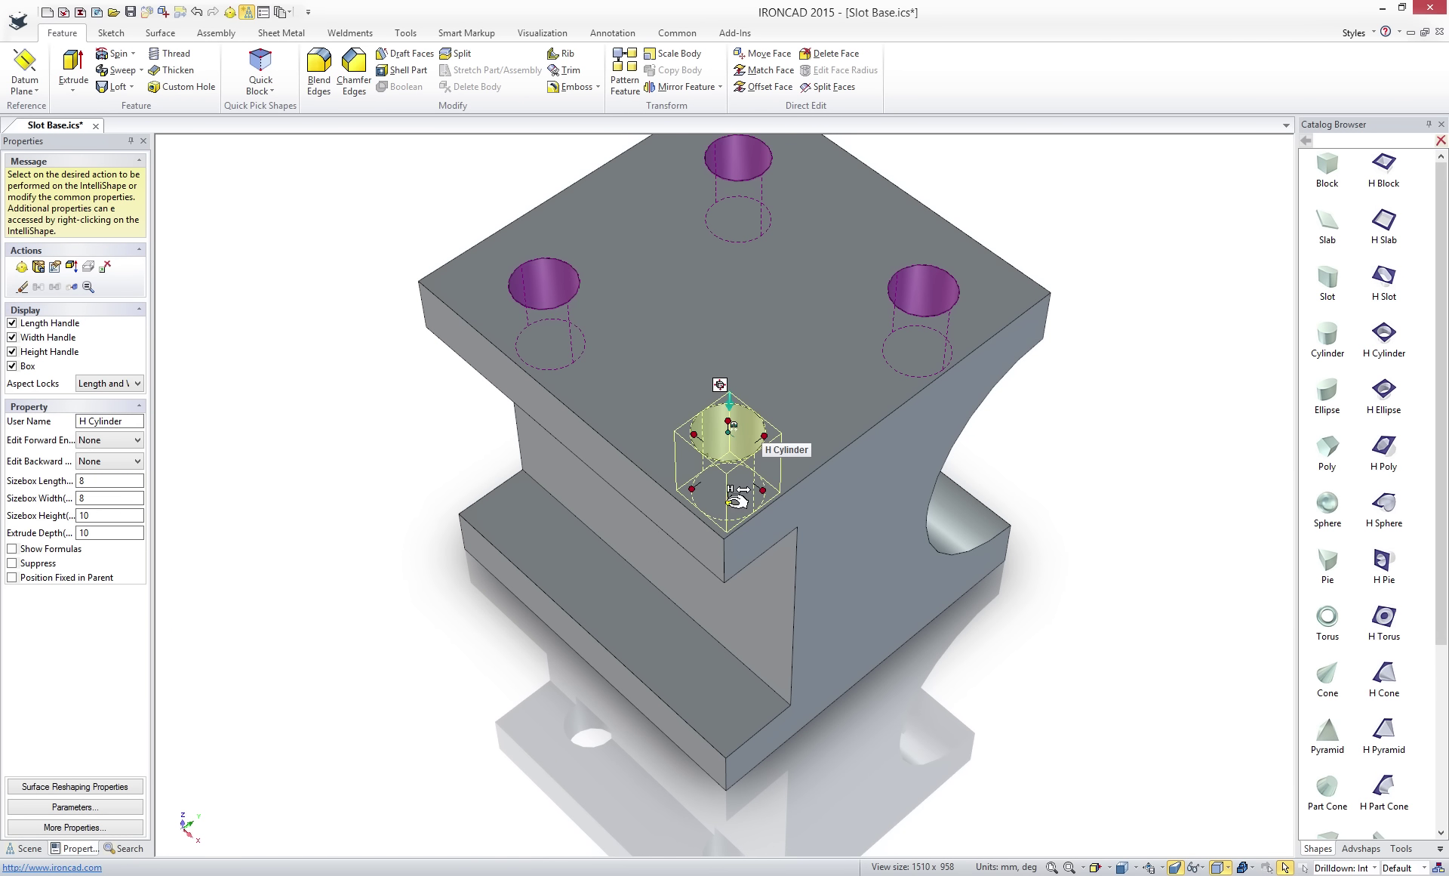
drag(756, 621, 775, 741)
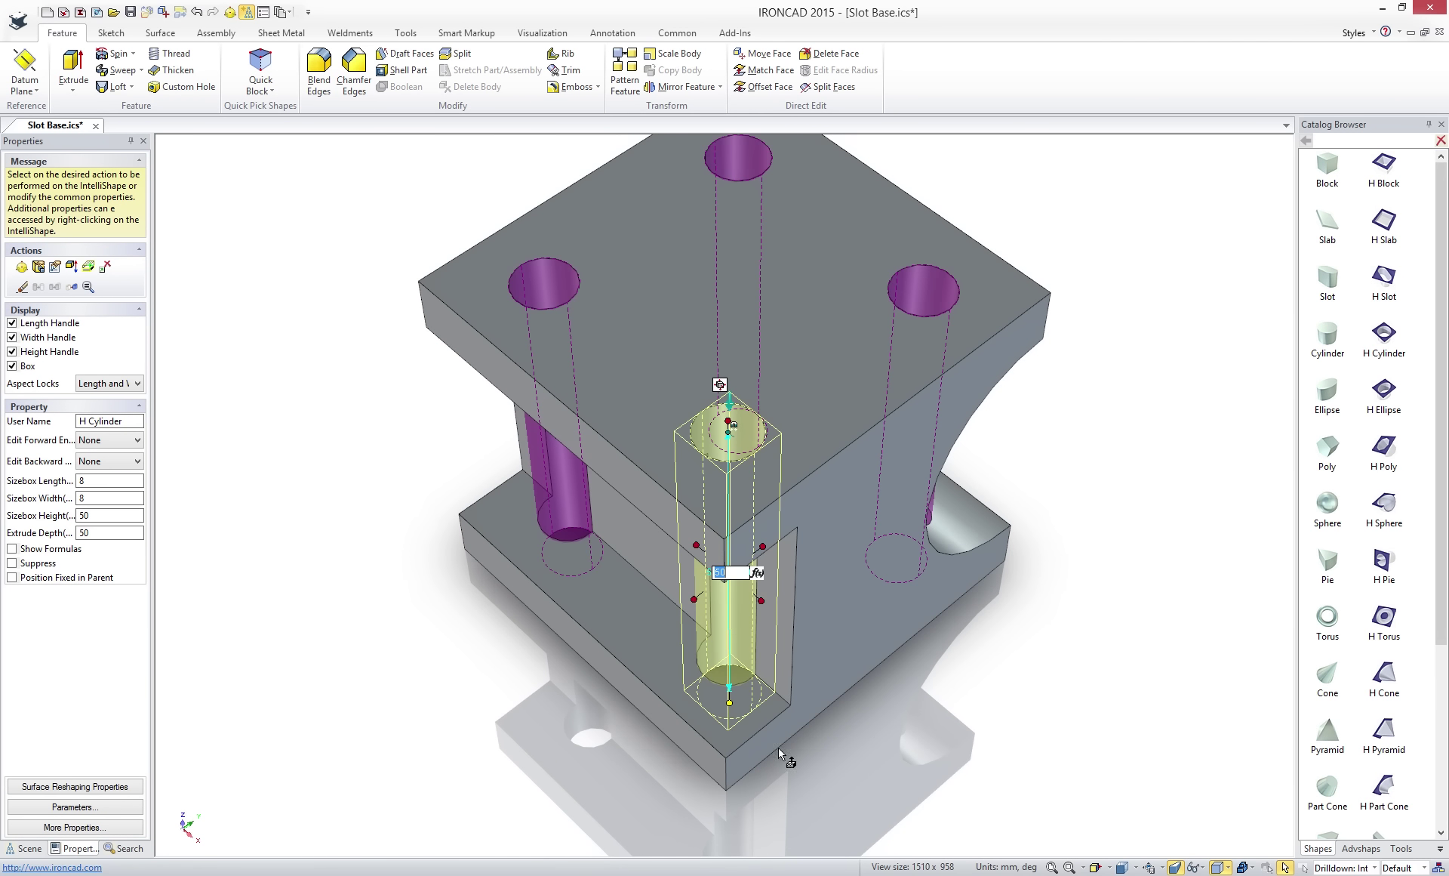
click(940, 298)
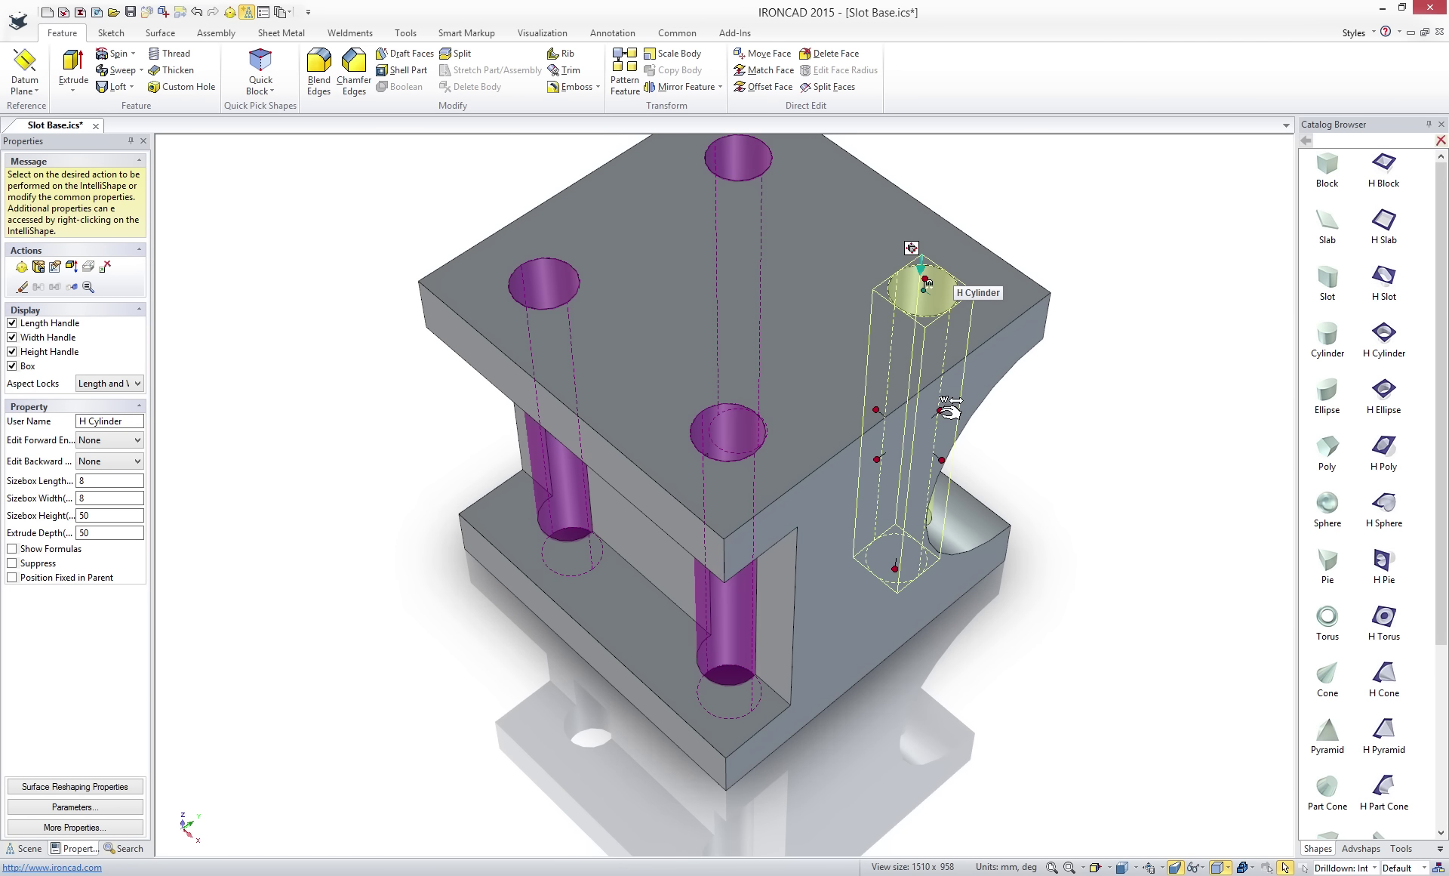
text(10)
key(Return)
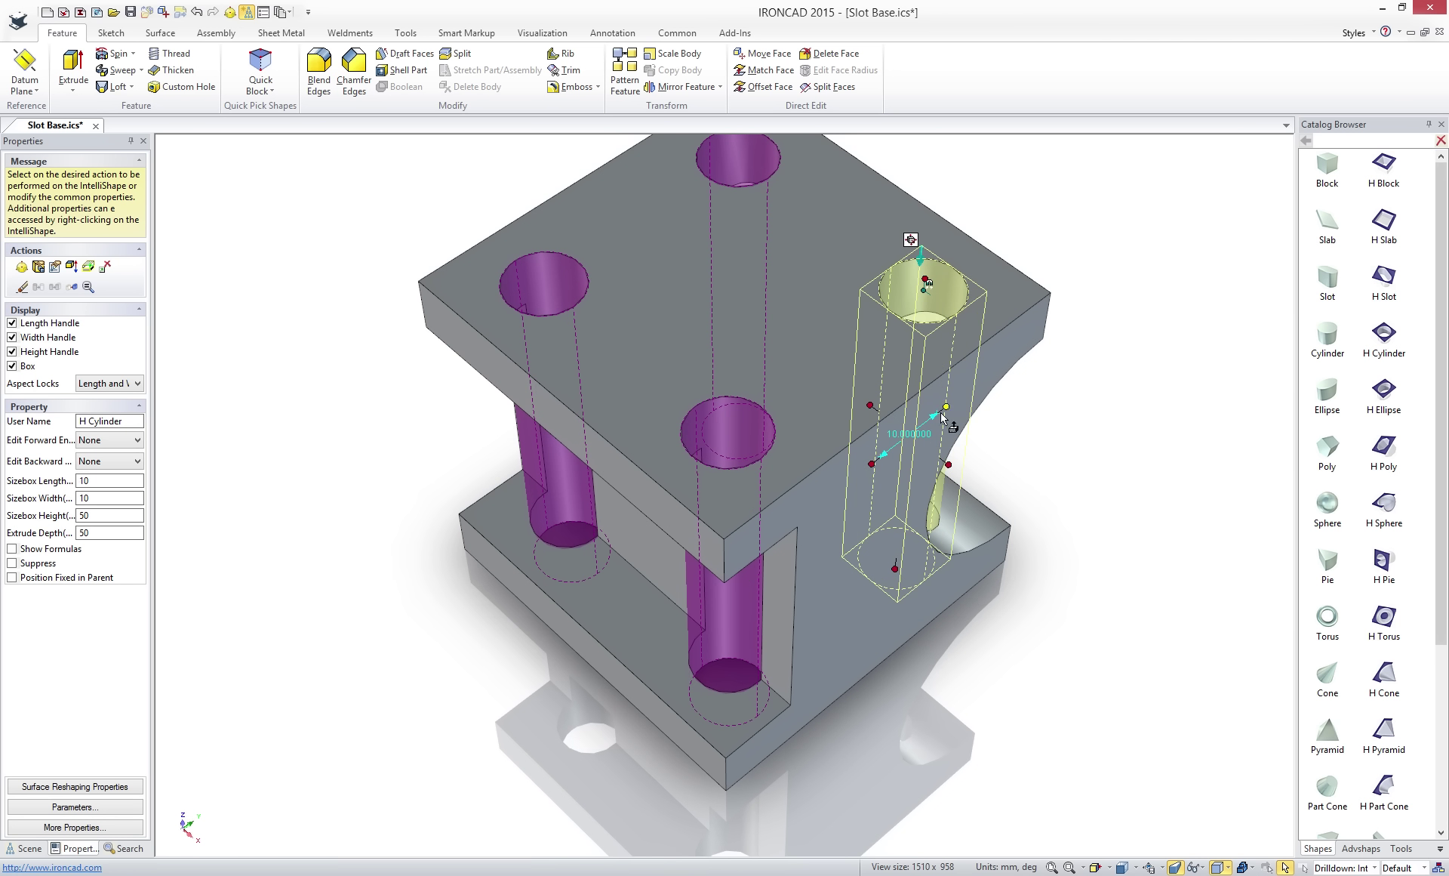
Delete the linked hole being edited above the round cut and undo the deletion.
key(Delete)
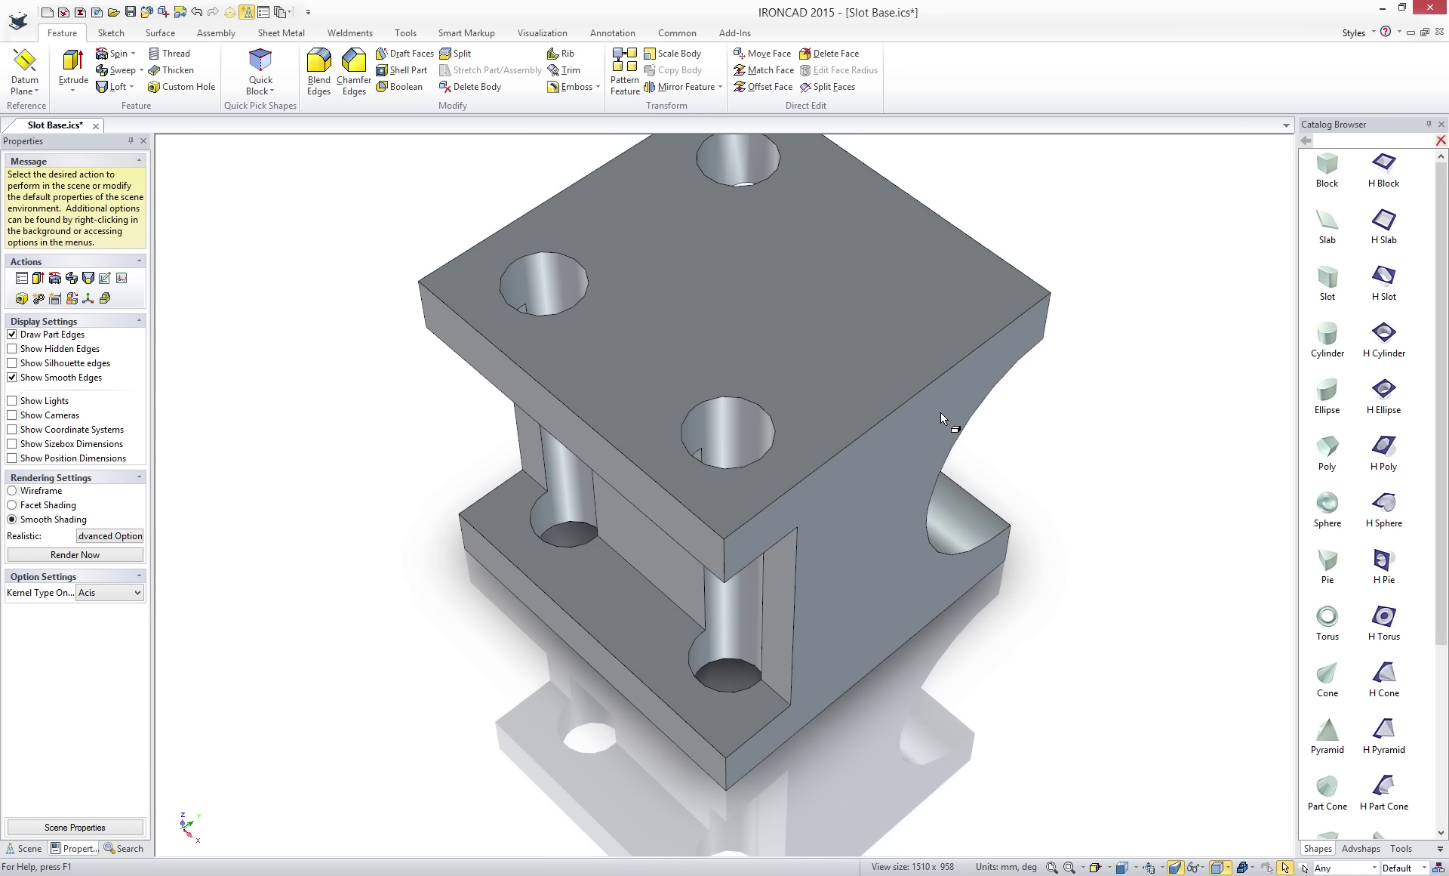
key(ctrl+z)
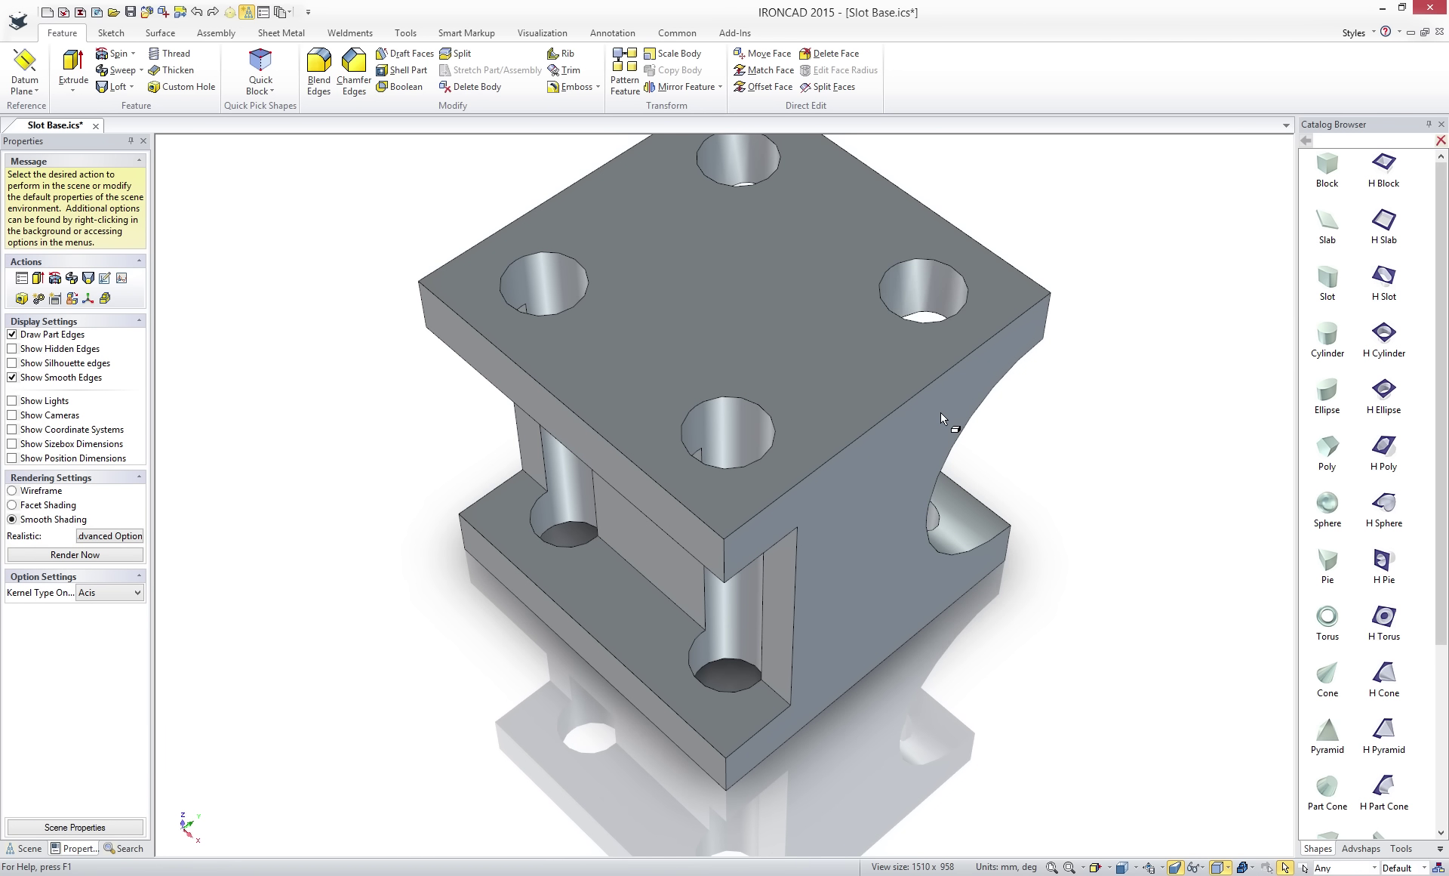
middle_drag(940, 412, 940, 412)
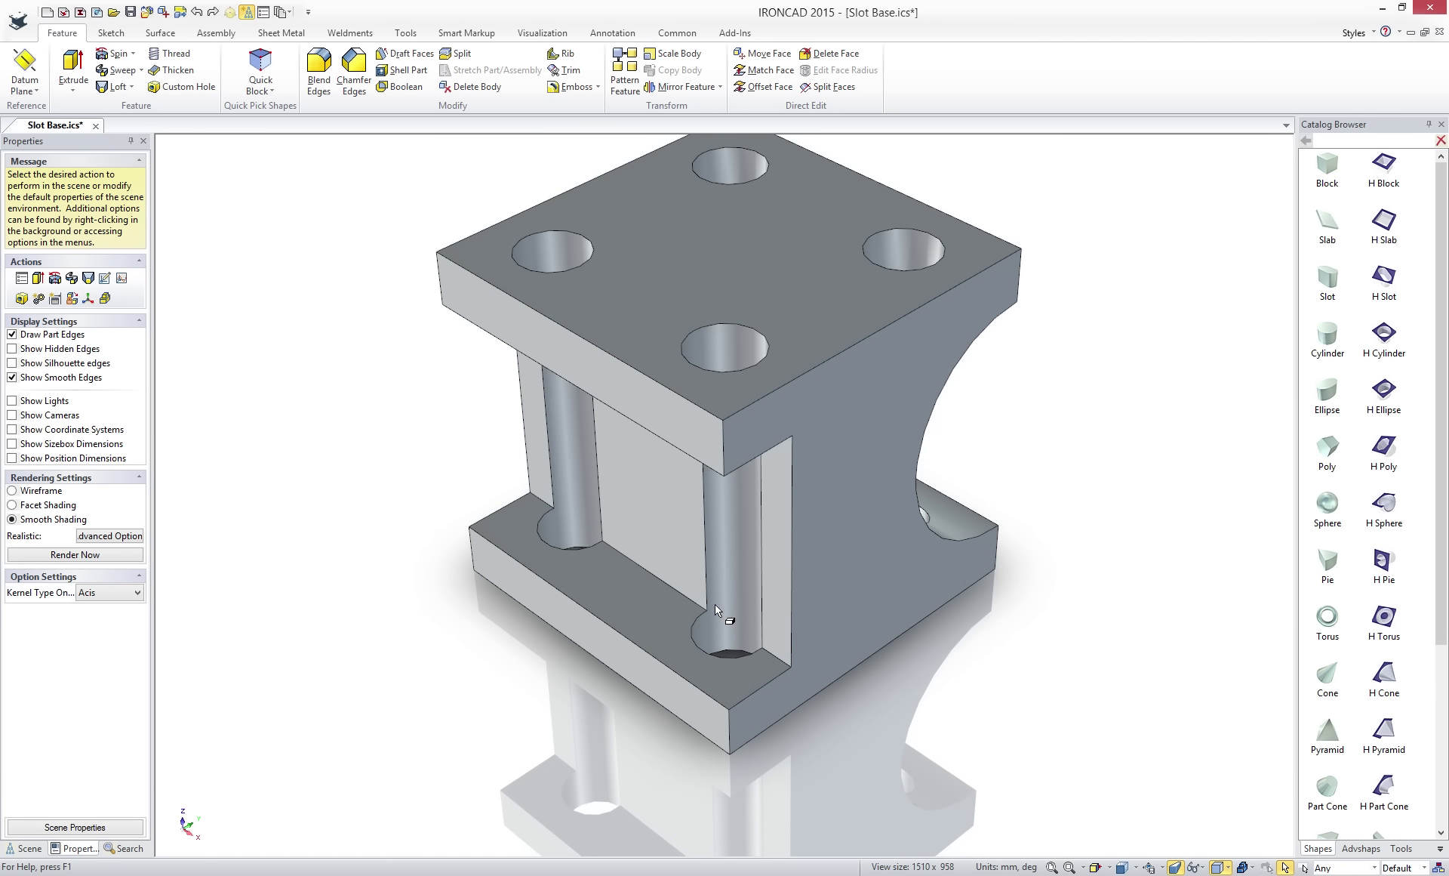
Deepen the rectangular slot by first reducing its length to 15 mm and adding 10 mm for a 25 mm length.
click(773, 605)
click(773, 605)
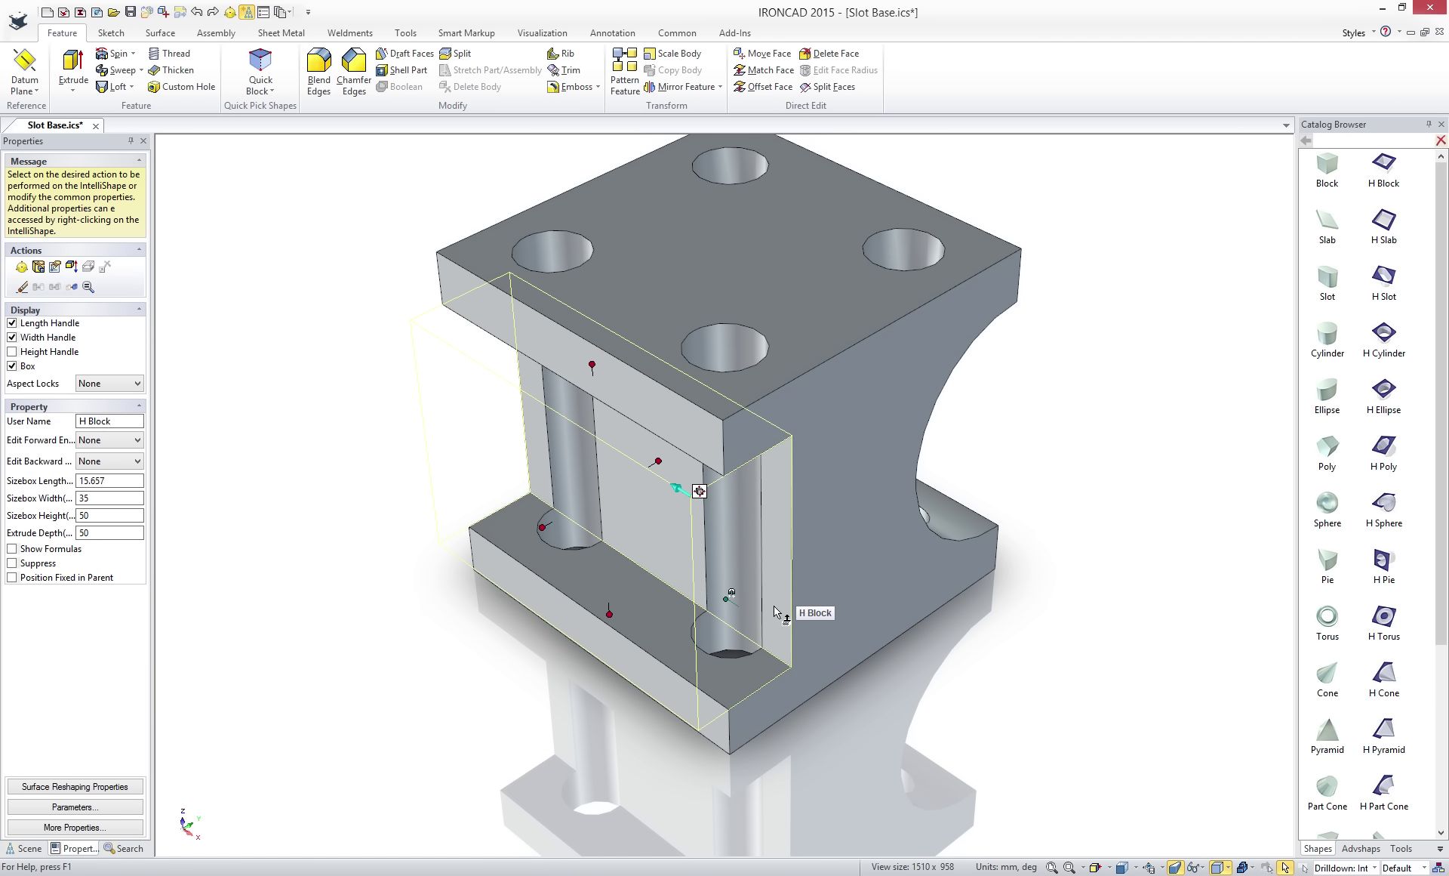
drag(659, 460, 726, 347)
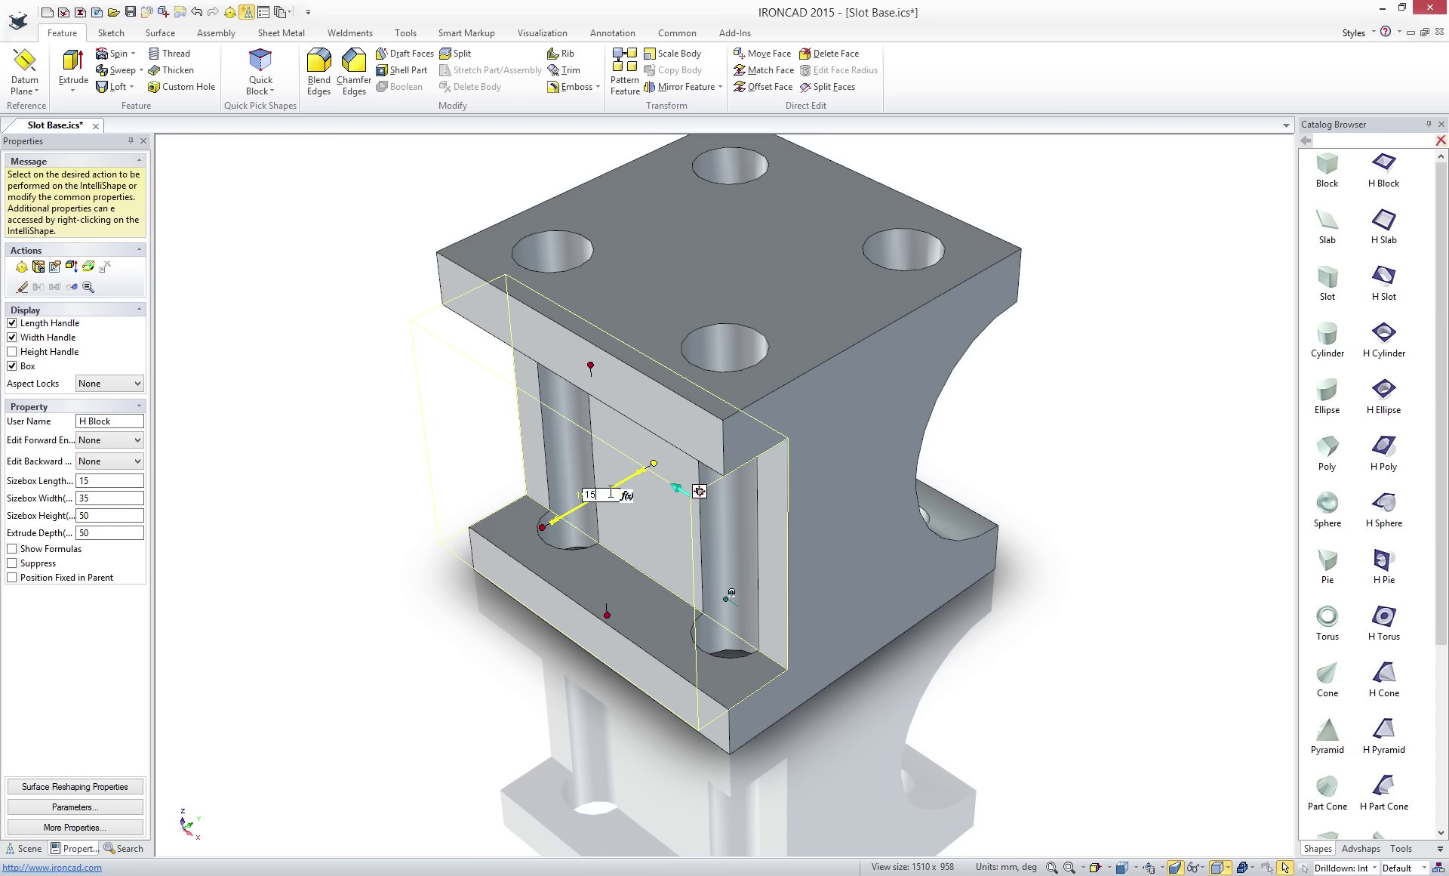
text(+10)
key(Return)
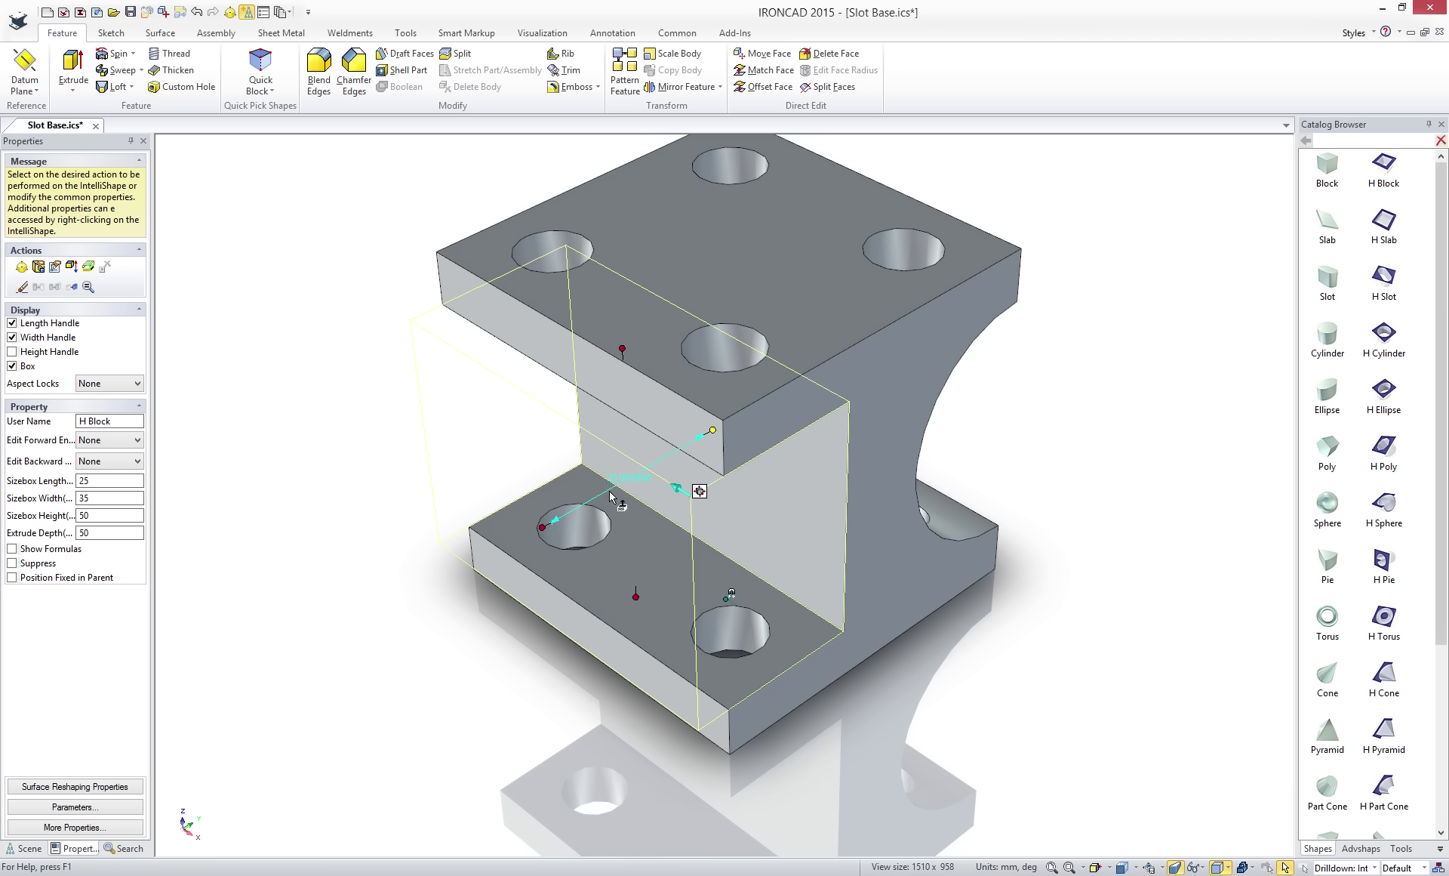
click(855, 741)
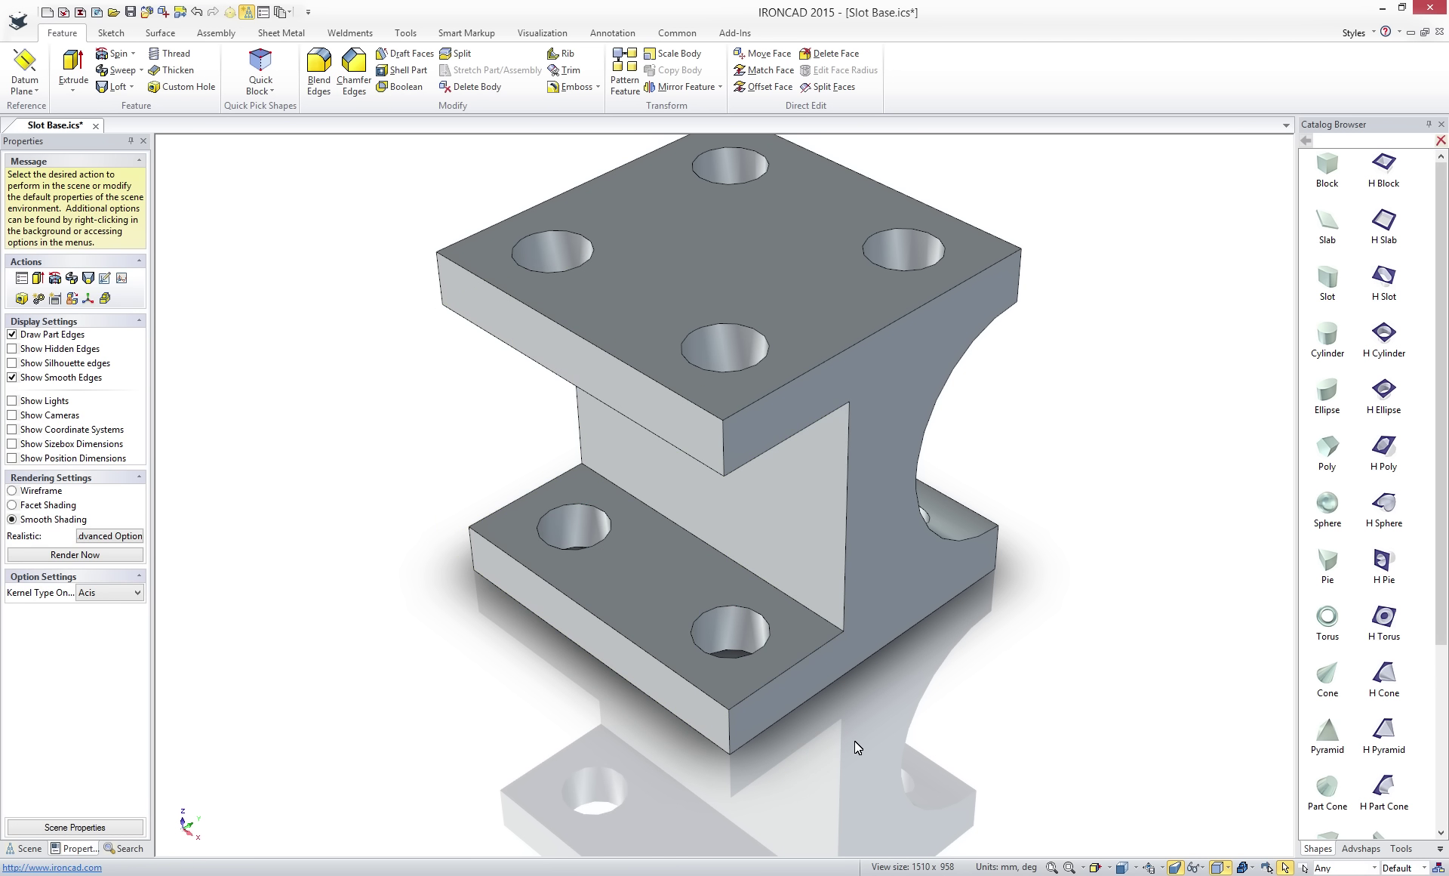
Blend the lower flange's front vertical corner edge on the slot side with a constant 10 mm radius.
click(729, 729)
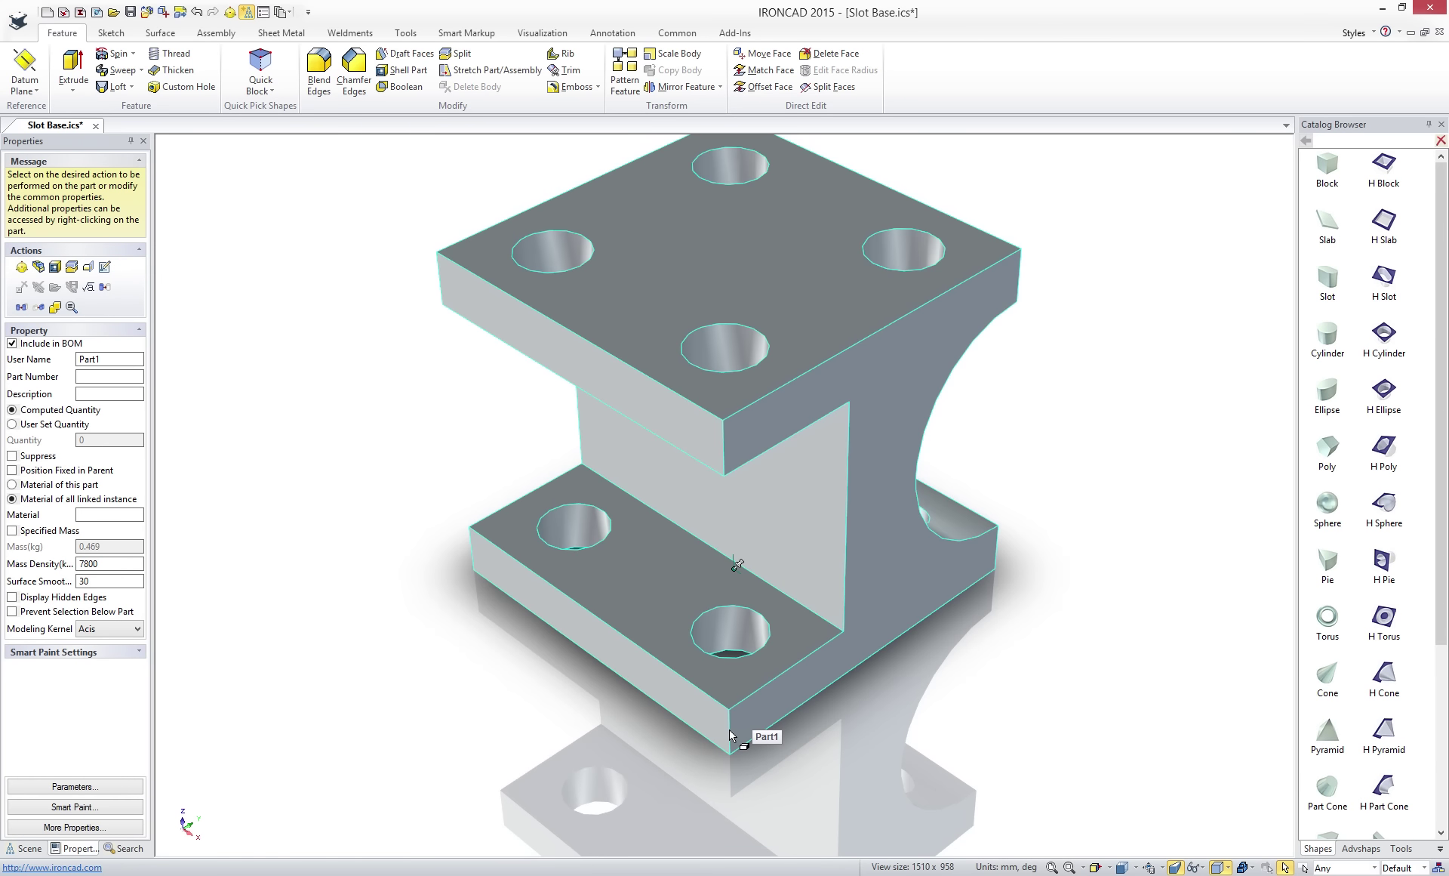
click(729, 730)
click(729, 729)
right_click(730, 732)
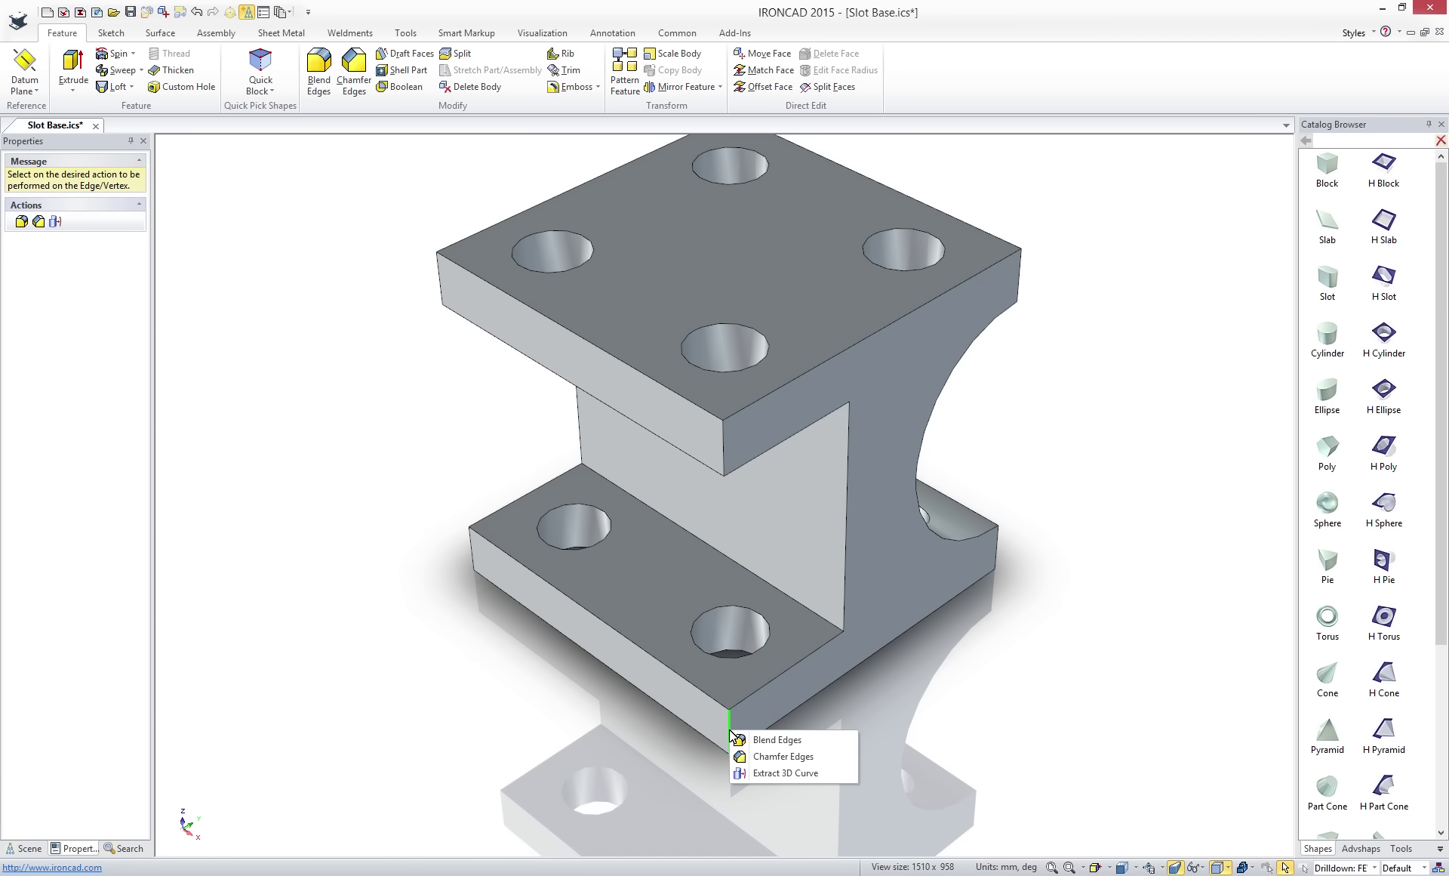
click(778, 740)
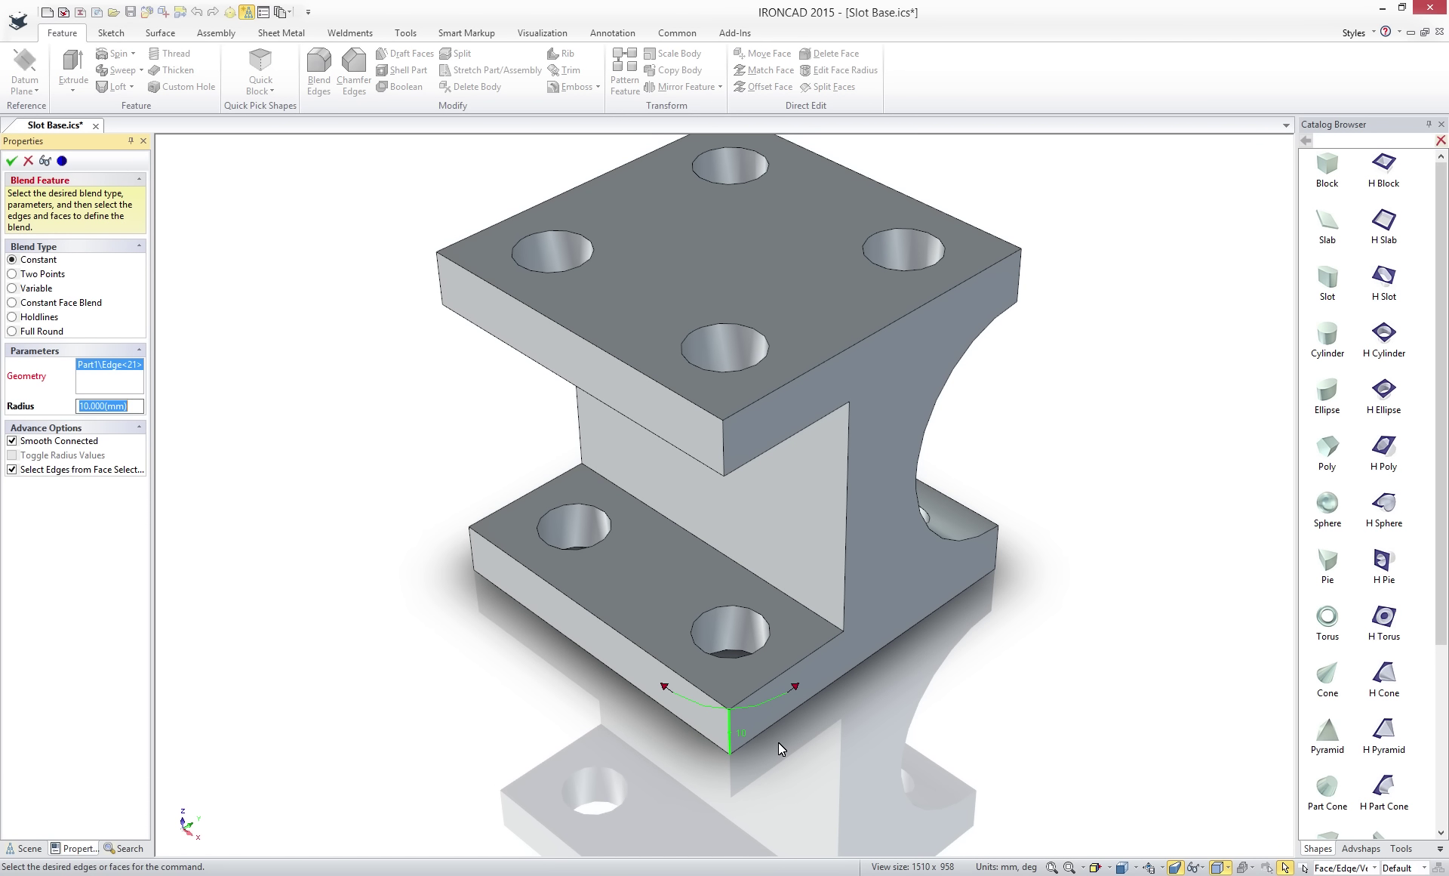
key(Return)
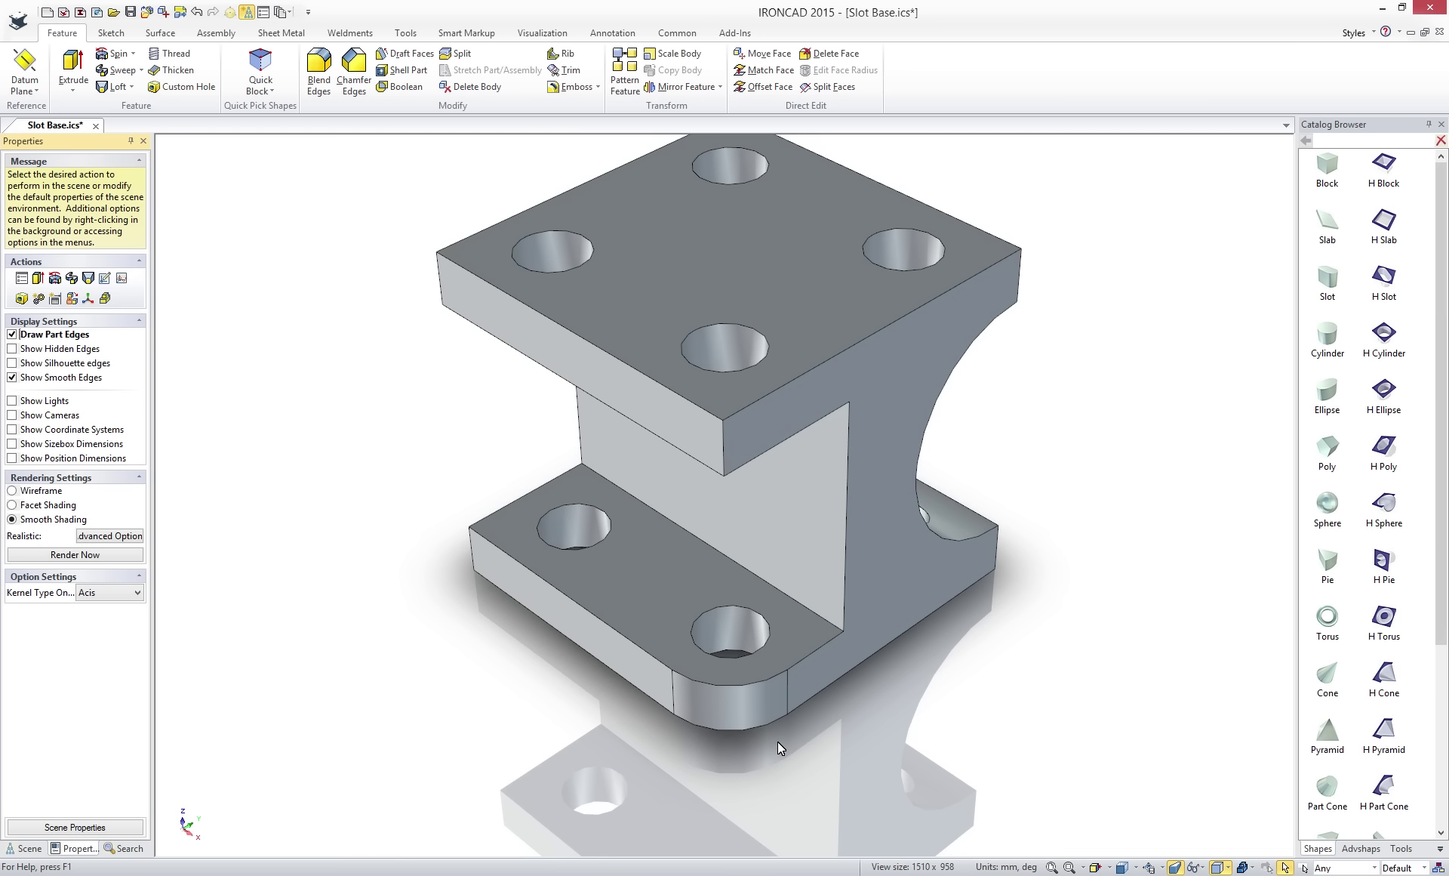
Edit the corner blend to include the lower flange's other vertical edge on the slot side at 10 mm radius.
click(763, 716)
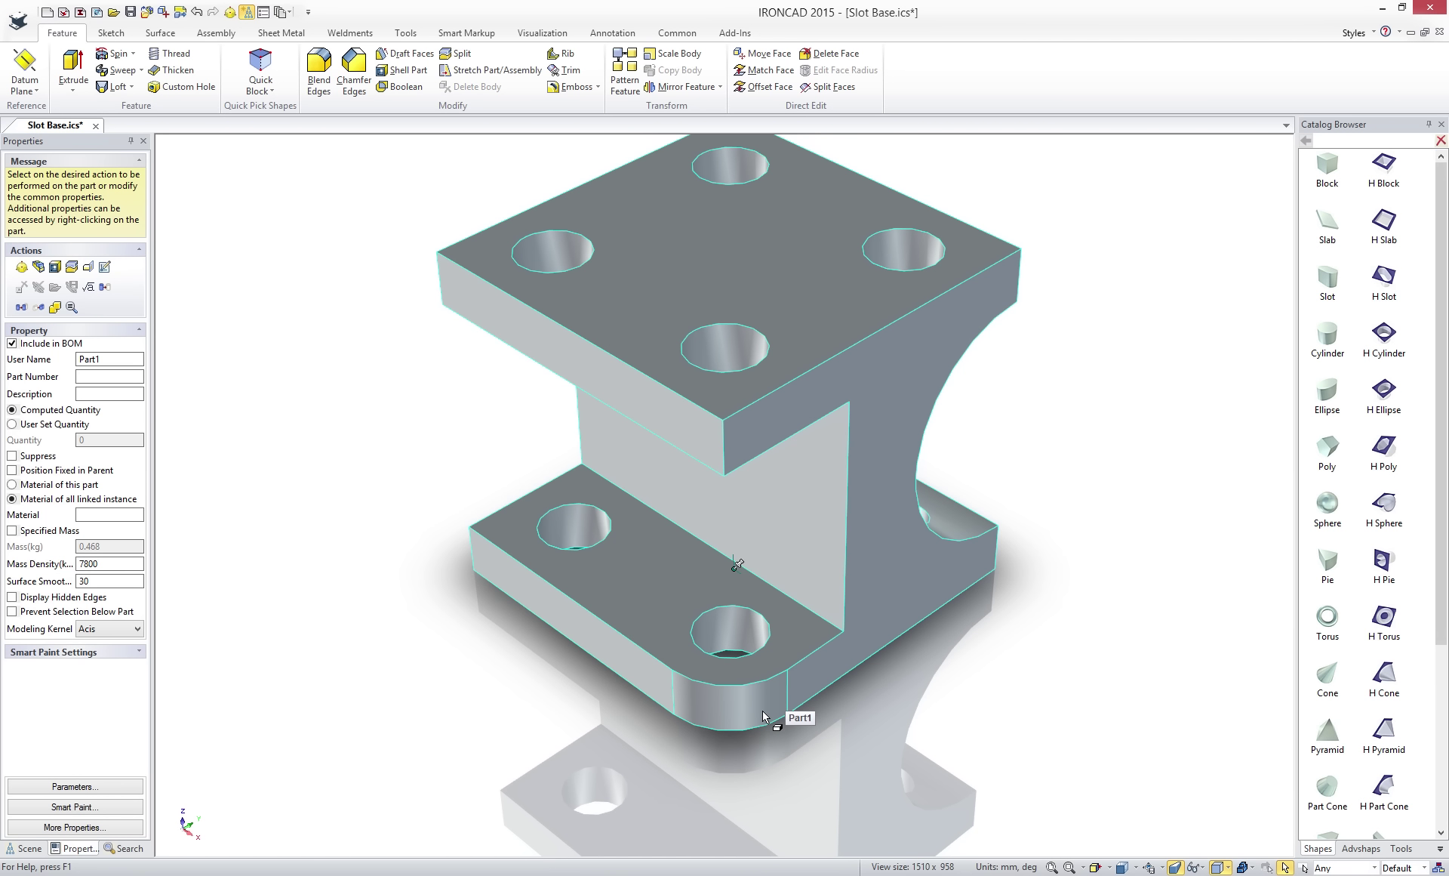
click(763, 716)
right_click(763, 717)
click(792, 726)
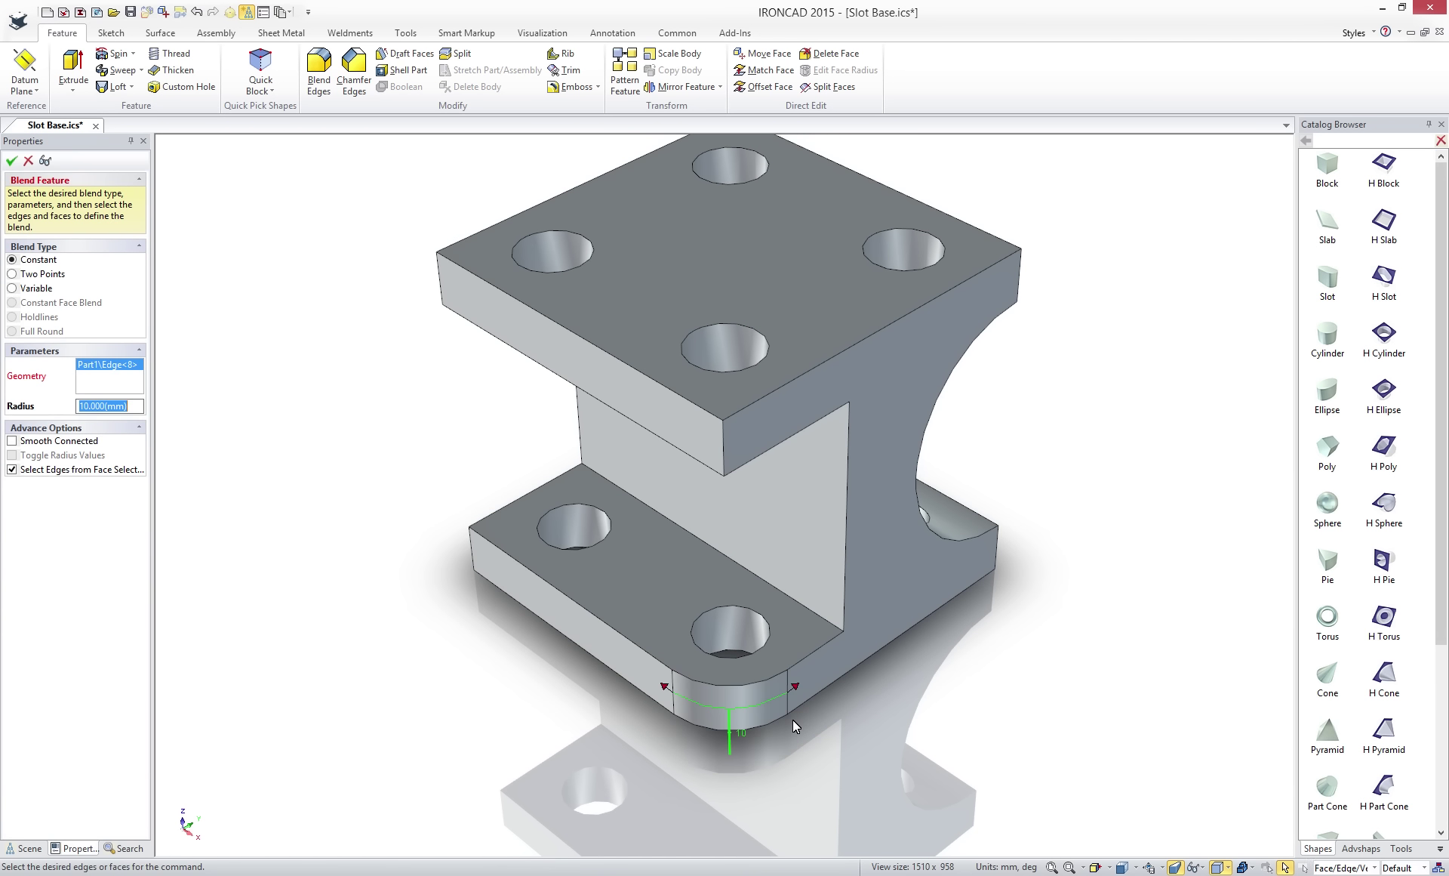
click(469, 545)
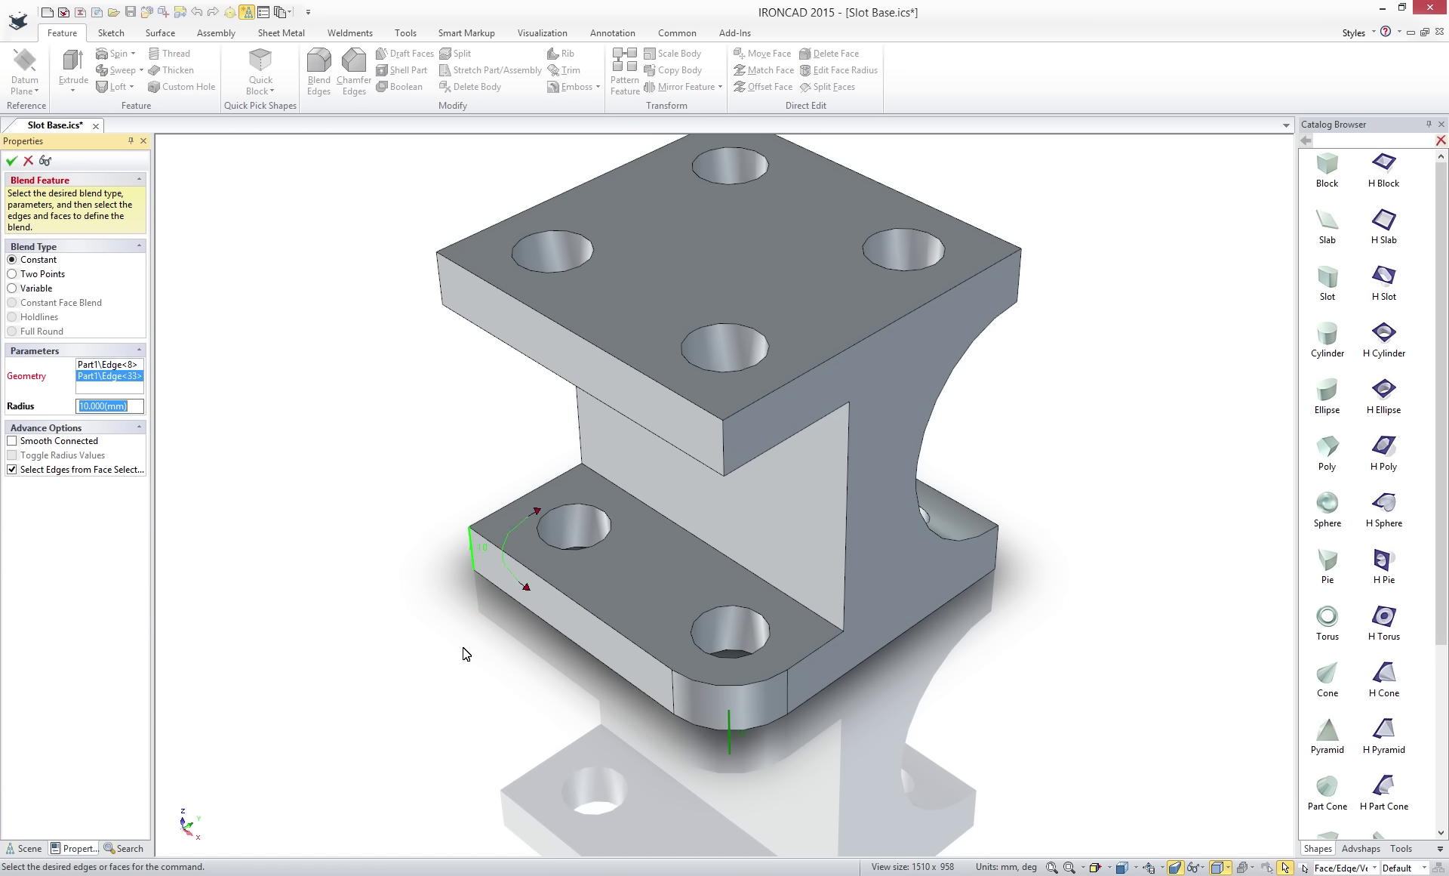
key(Return)
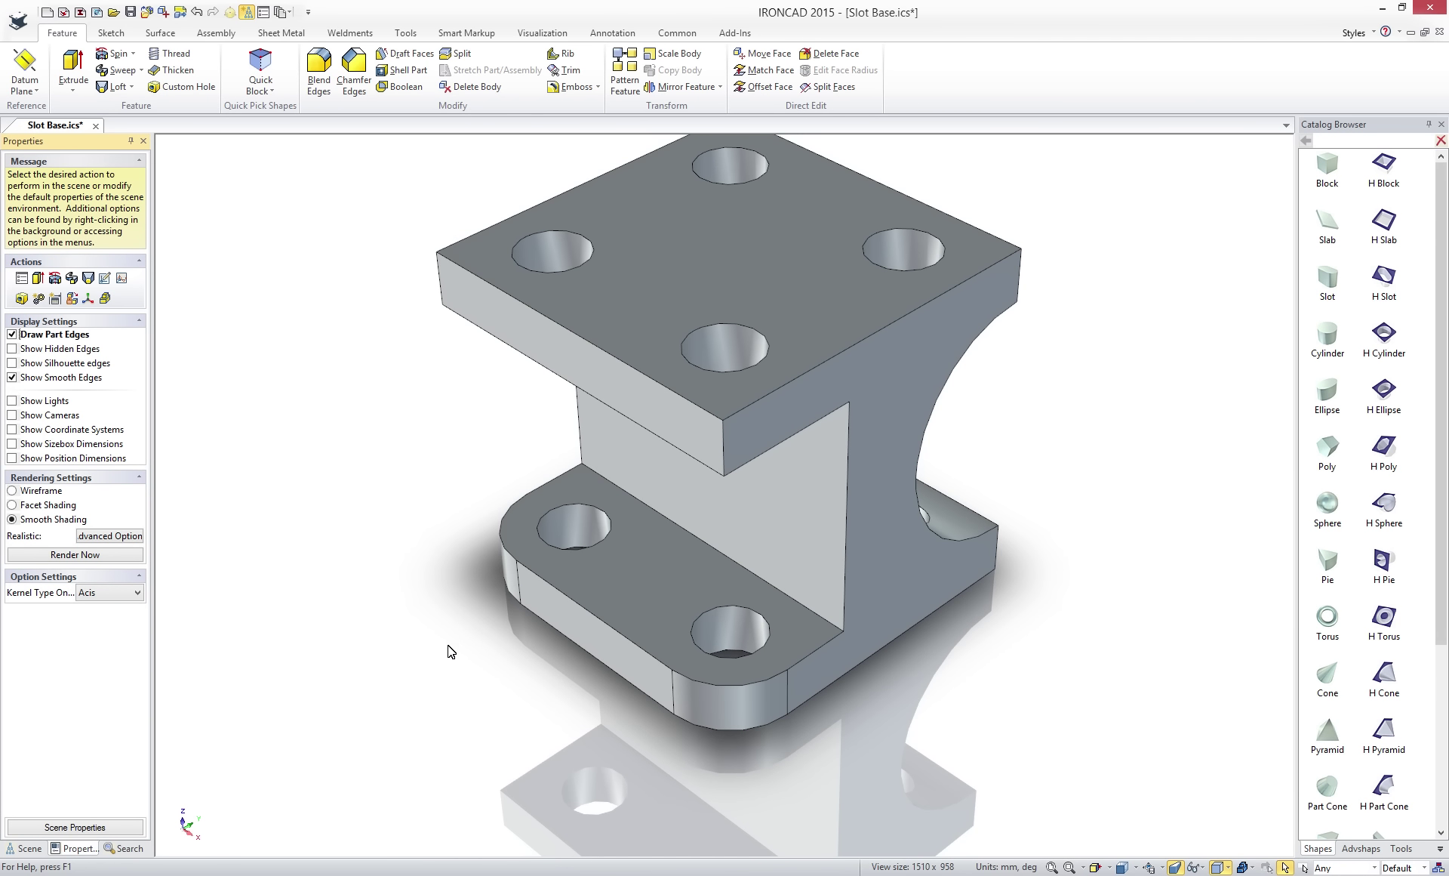
Reorder the part's feature history so that Blend1 comes directly after the base Block, ahead of the hole and slot cuts.
click(26, 849)
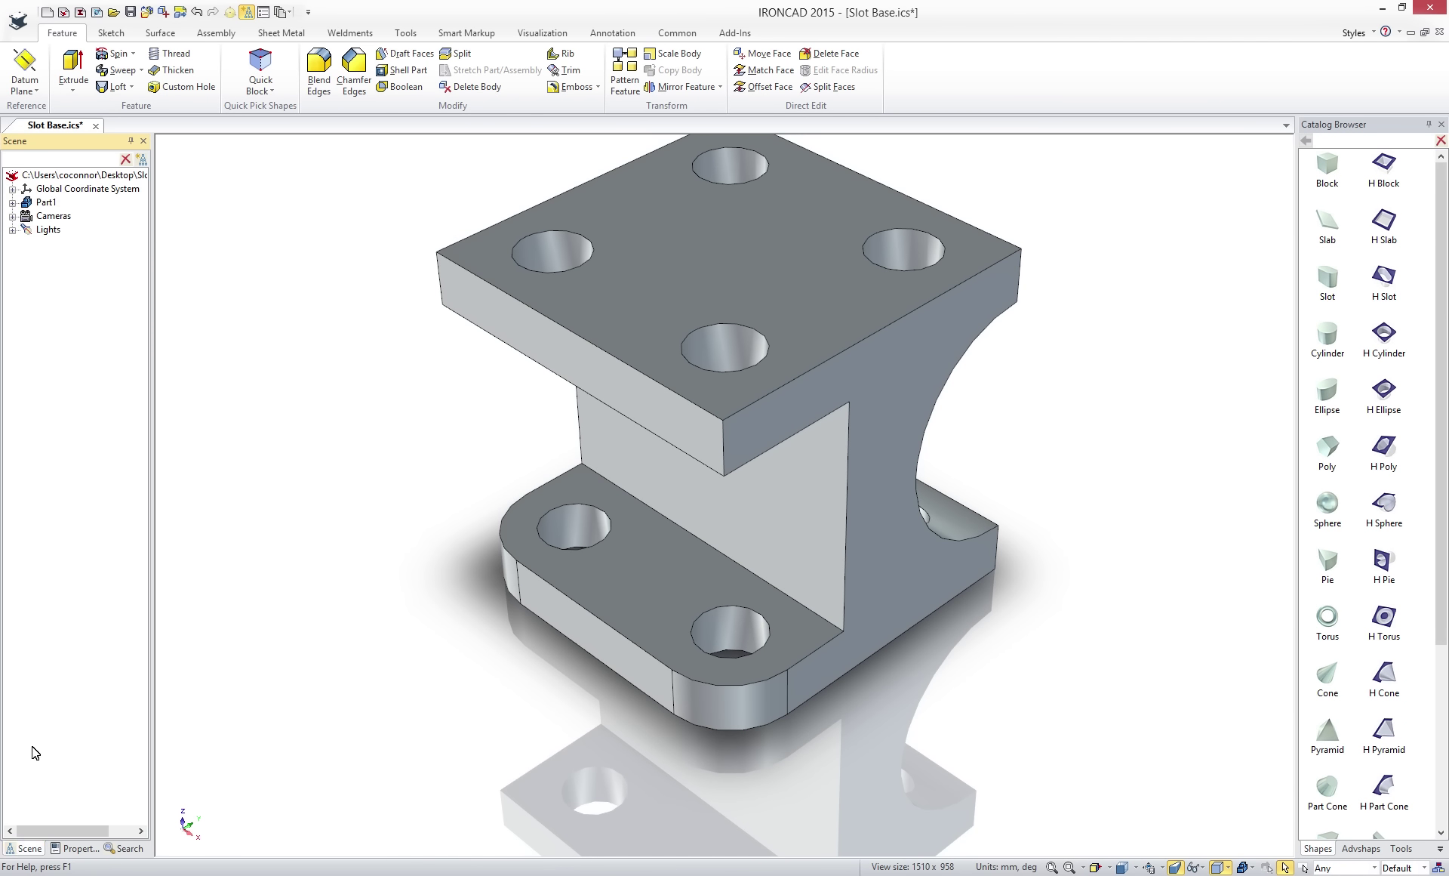
click(12, 202)
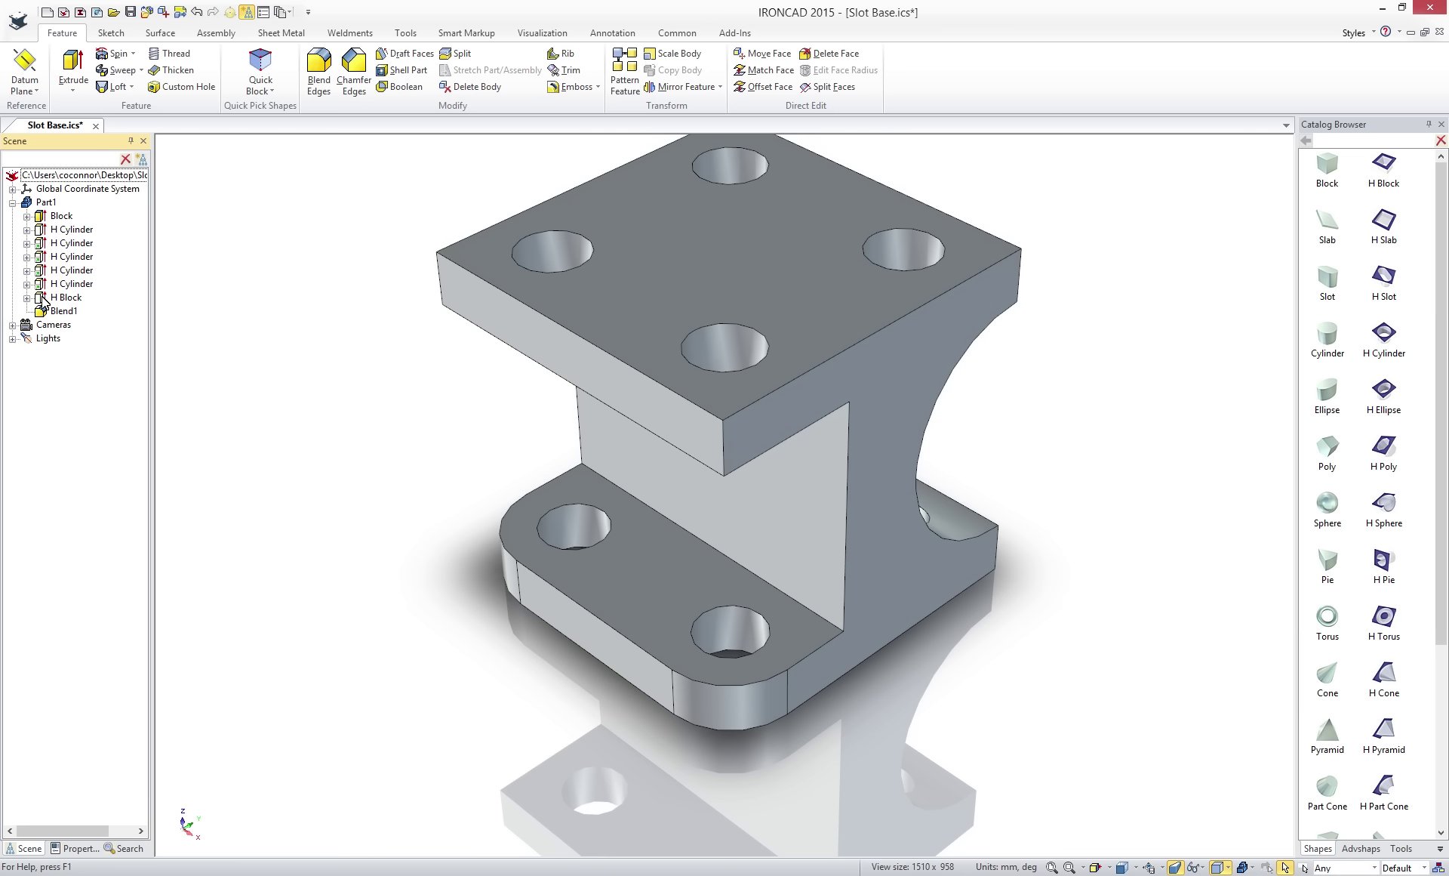
click(42, 312)
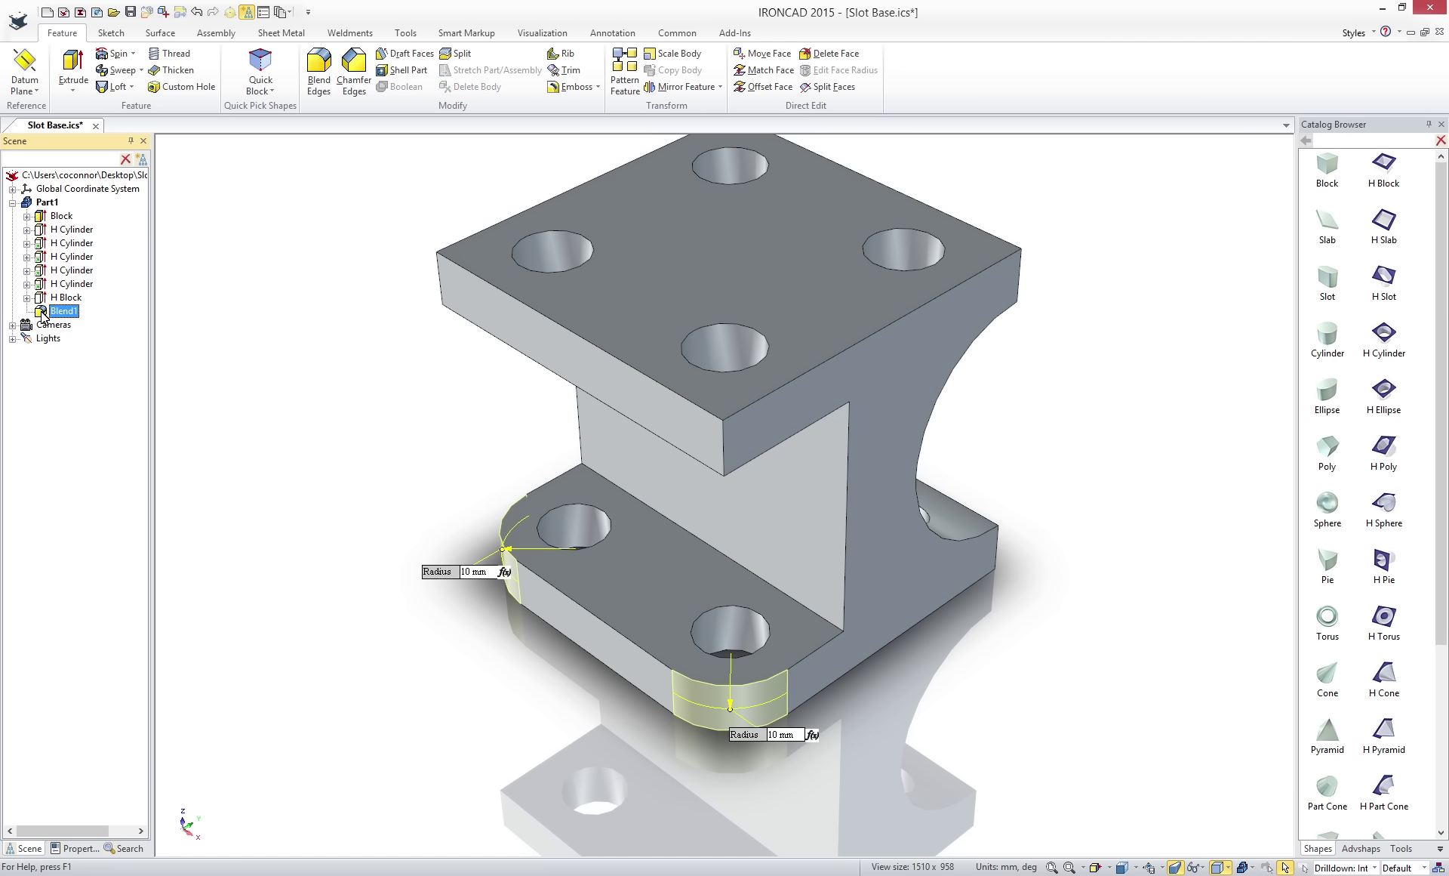
drag(42, 314, 42, 229)
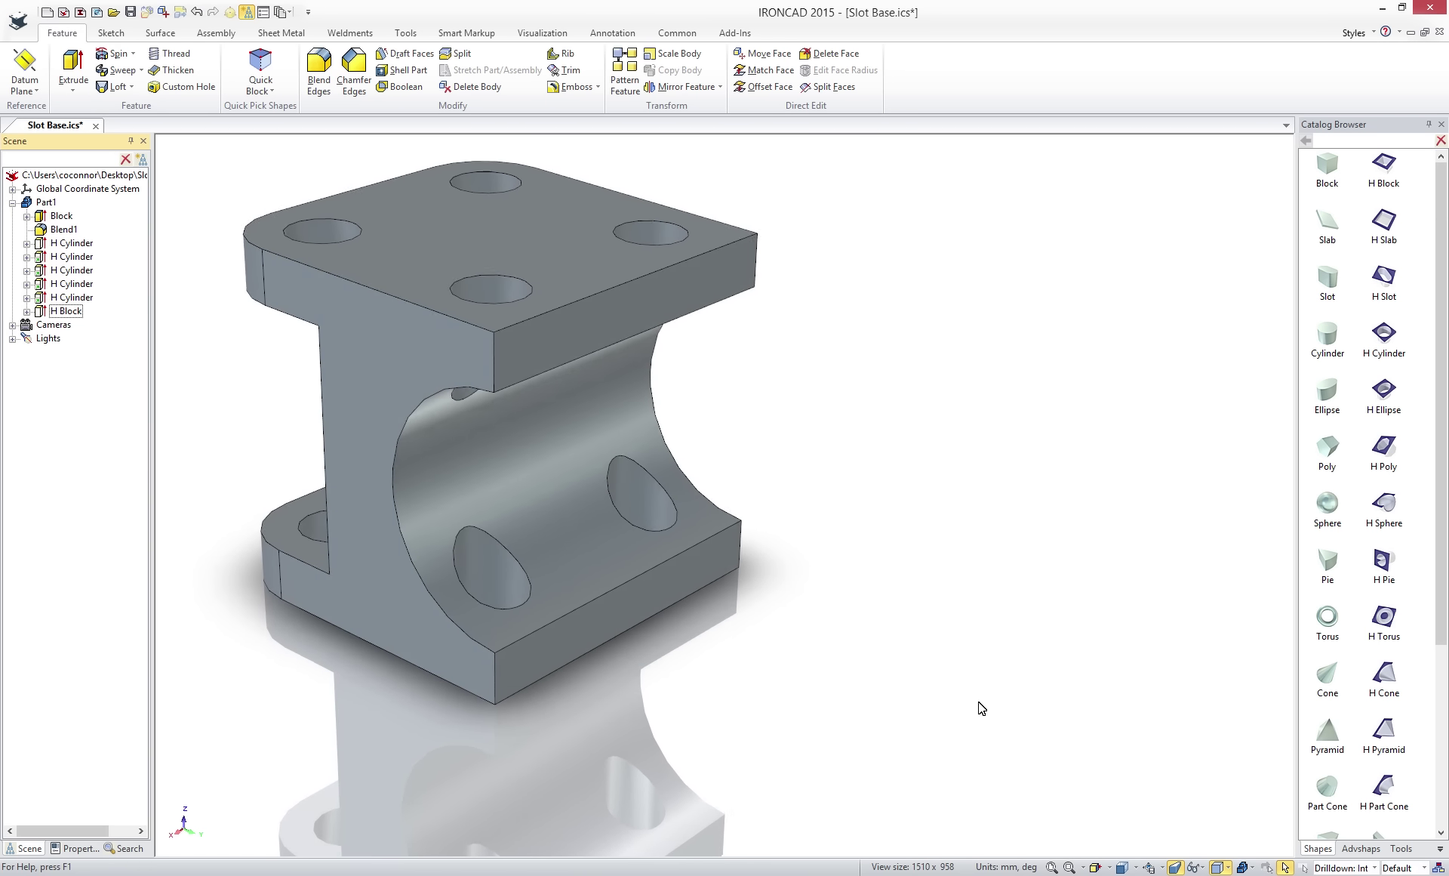
Stretch the base block outward on its round-cut side and undo the resize.
click(640, 599)
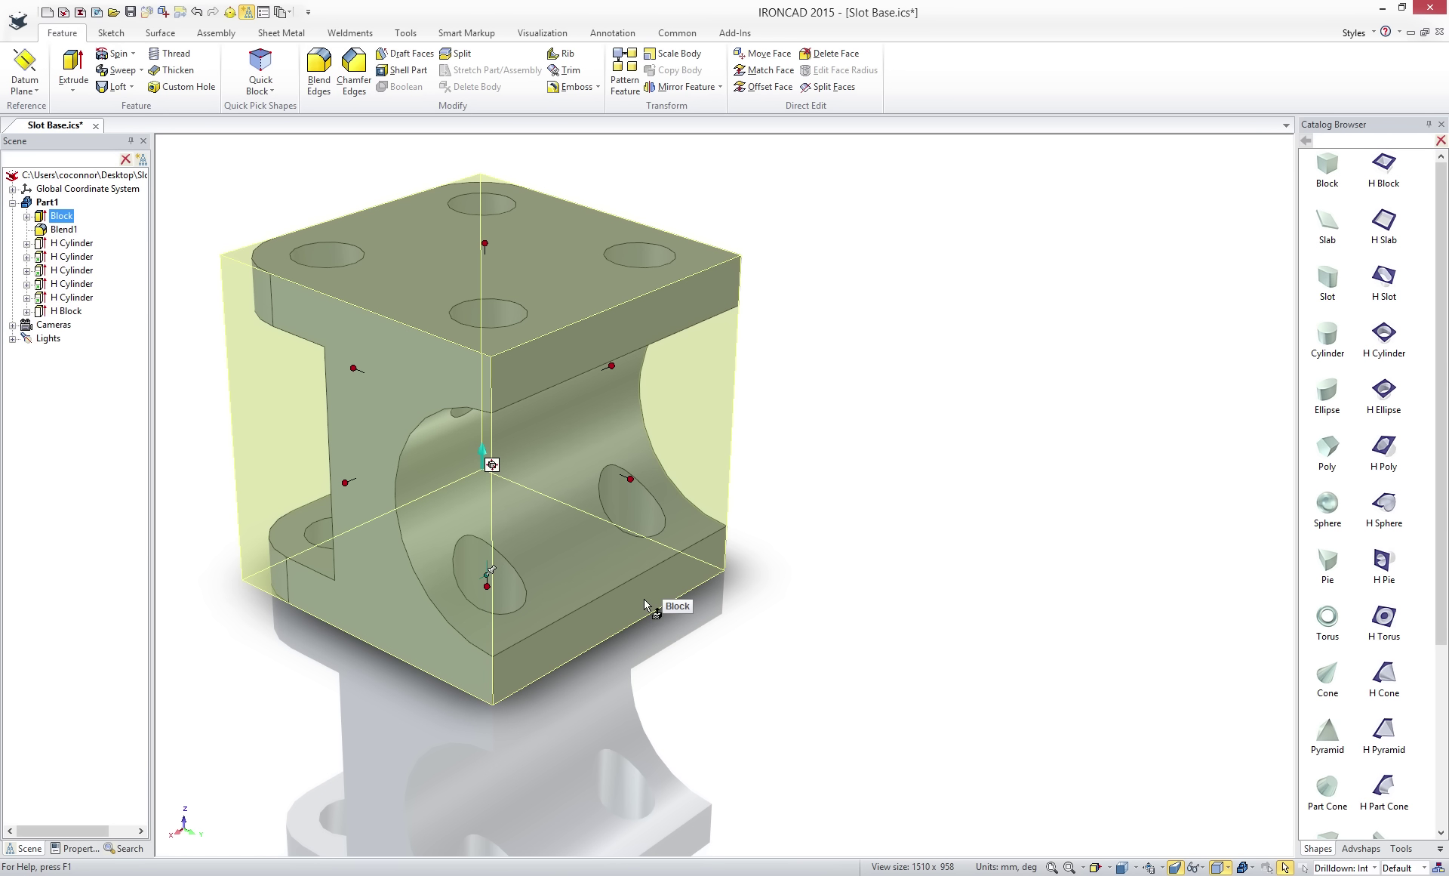
drag(637, 472, 696, 505)
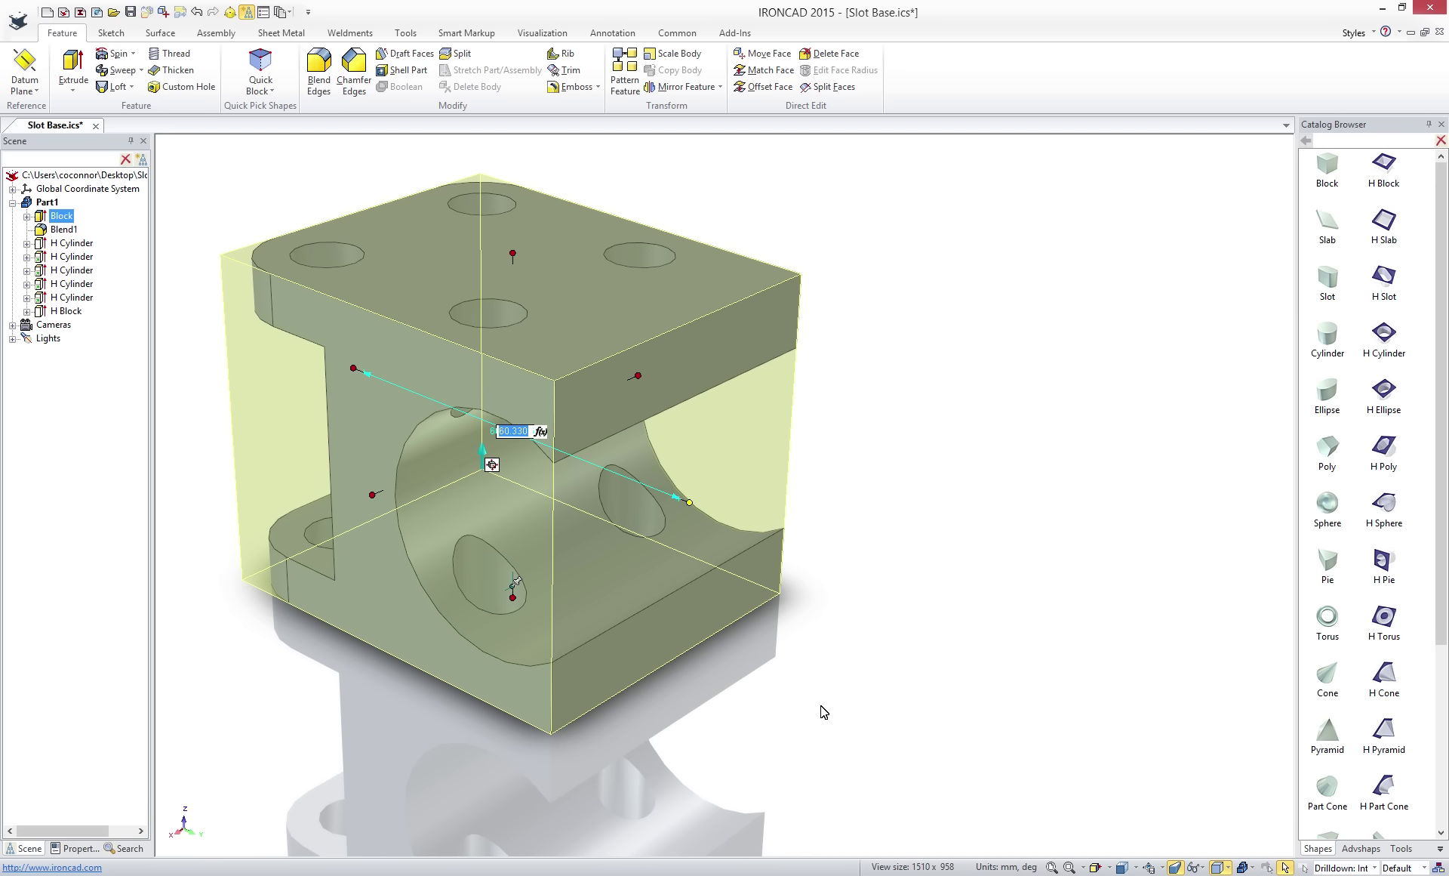
key(ctrl+z)
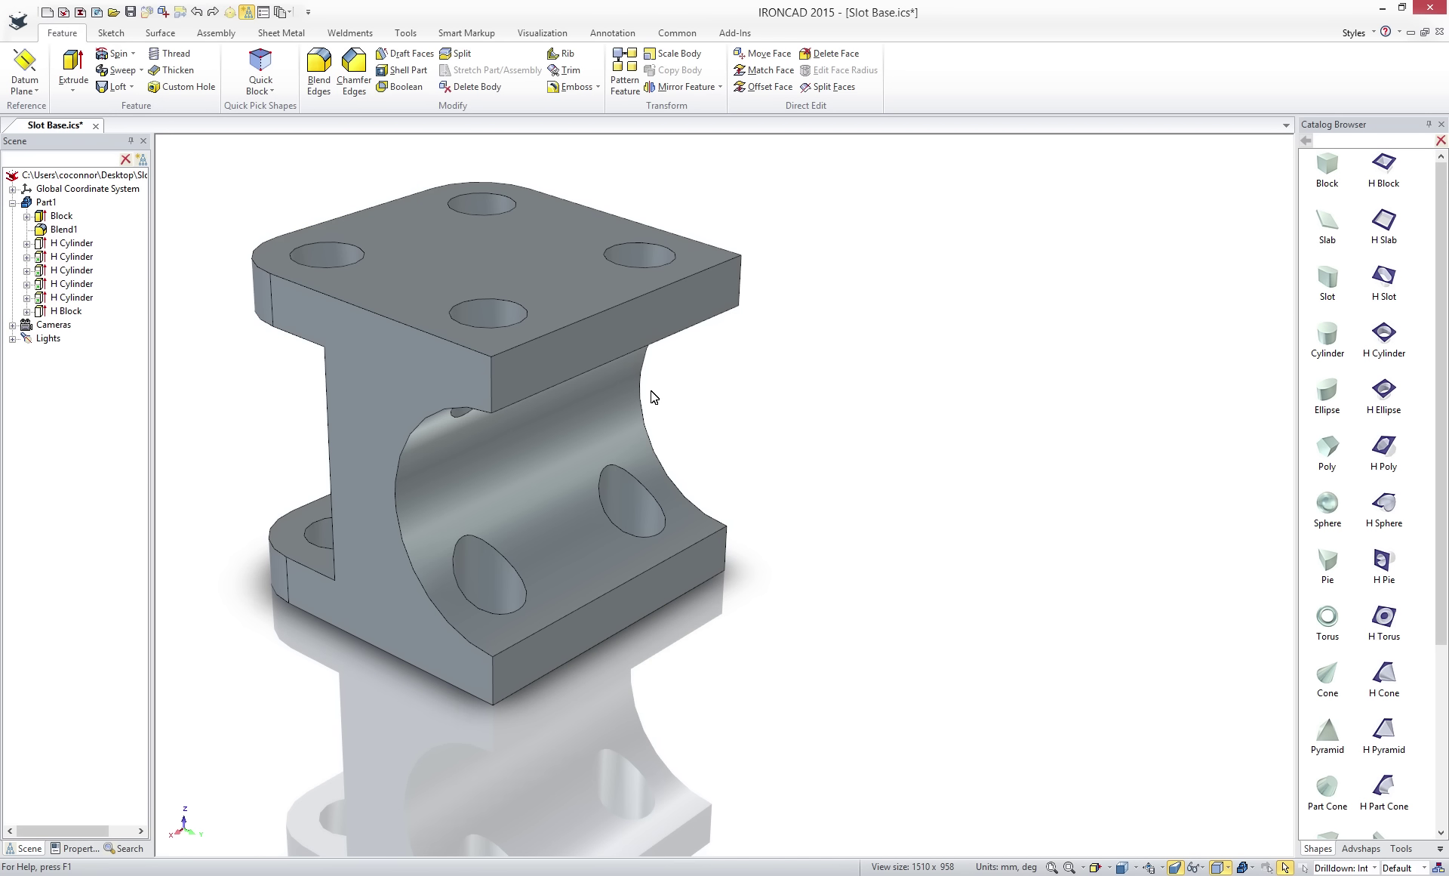
Move the coplanar end faces on the round-cut side outward 50 mm with Move Face, using the Rebuild Perpendicular option.
click(628, 328)
click(628, 327)
right_click(628, 328)
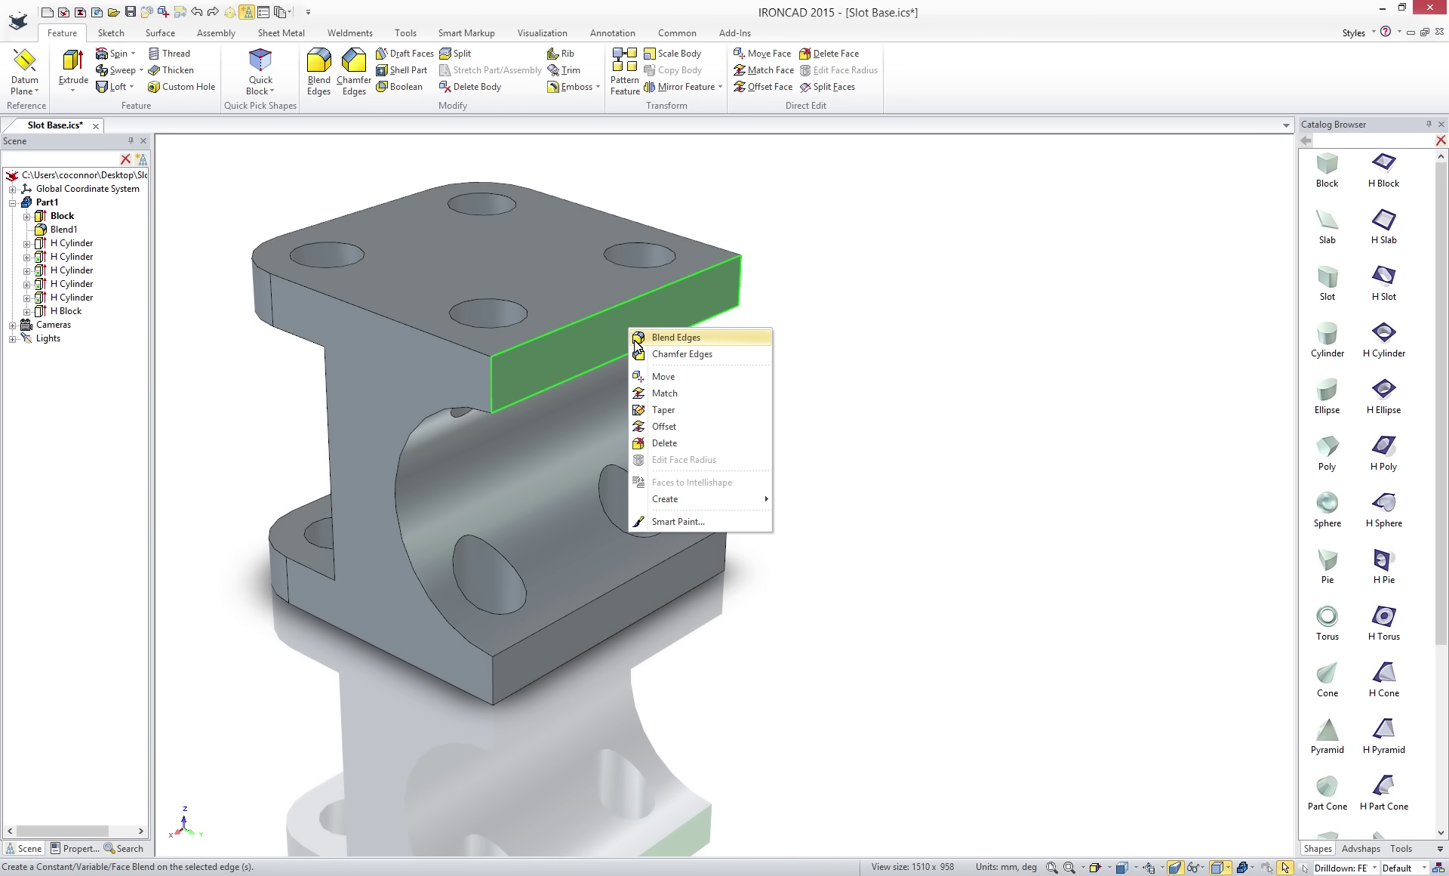
click(656, 377)
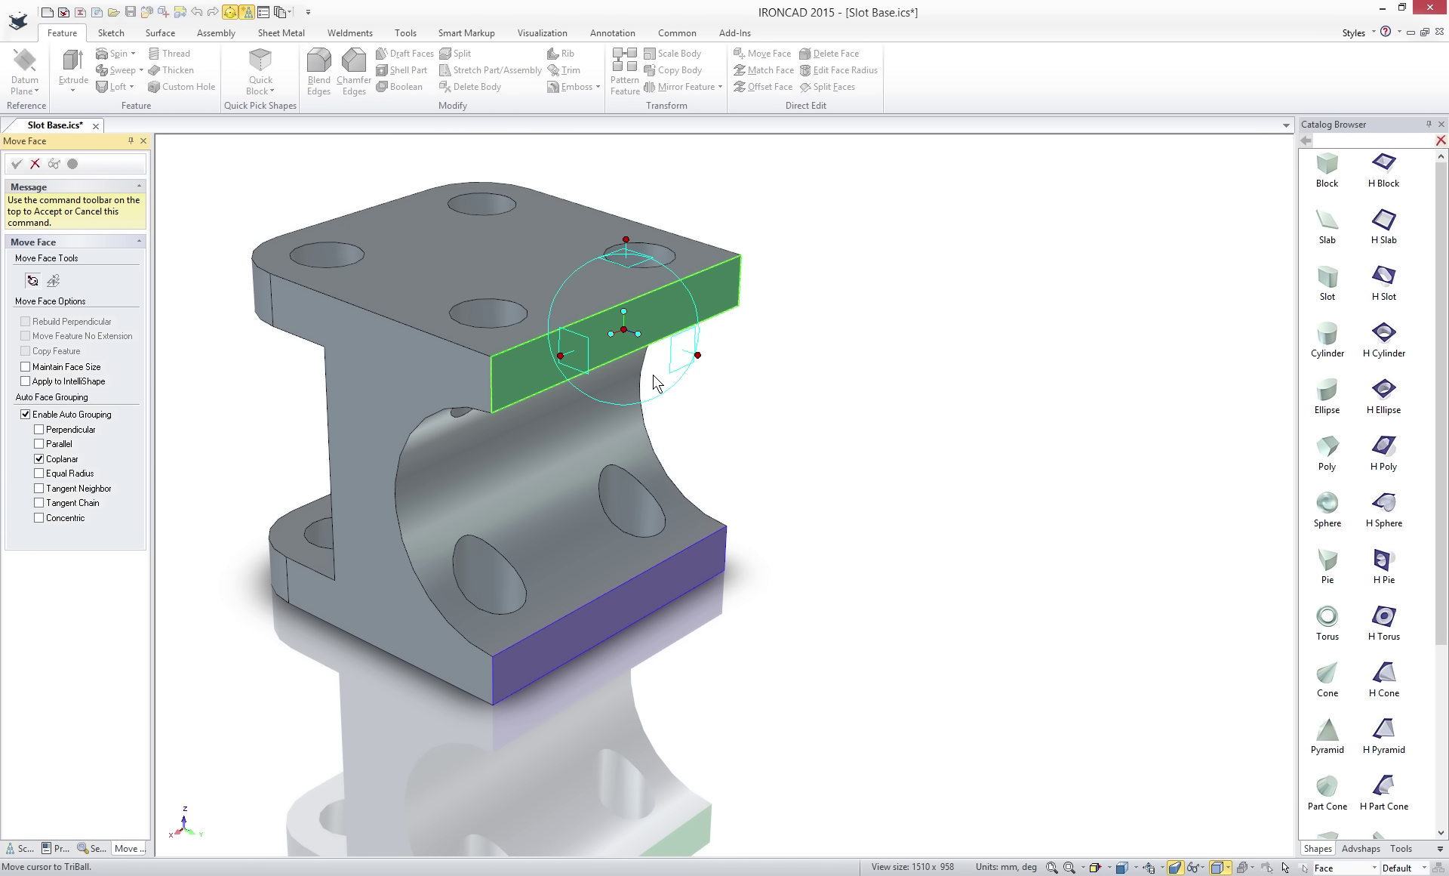
drag(697, 355, 882, 419)
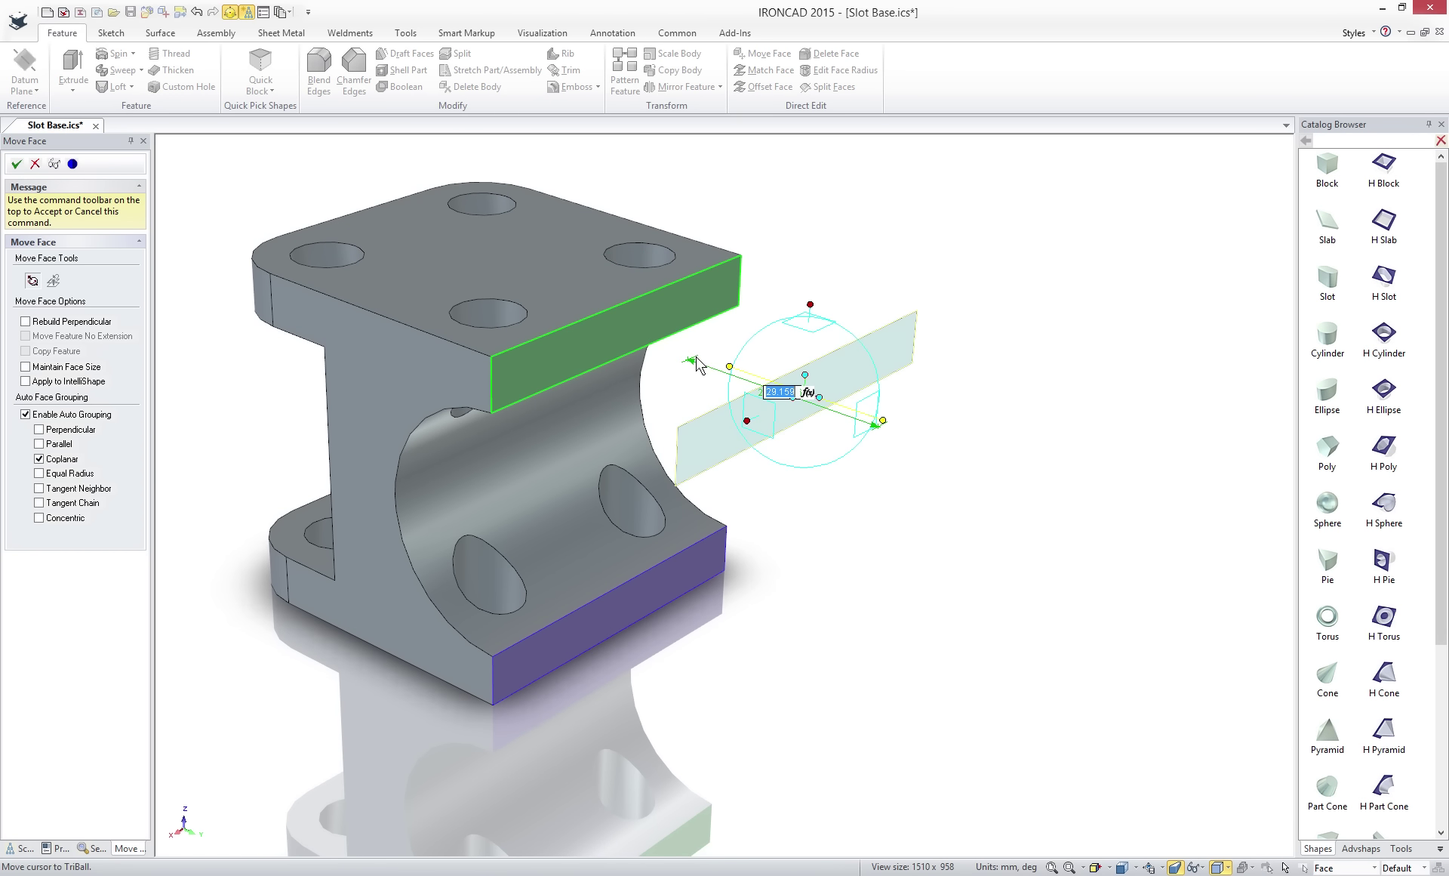
text(50)
key(Return)
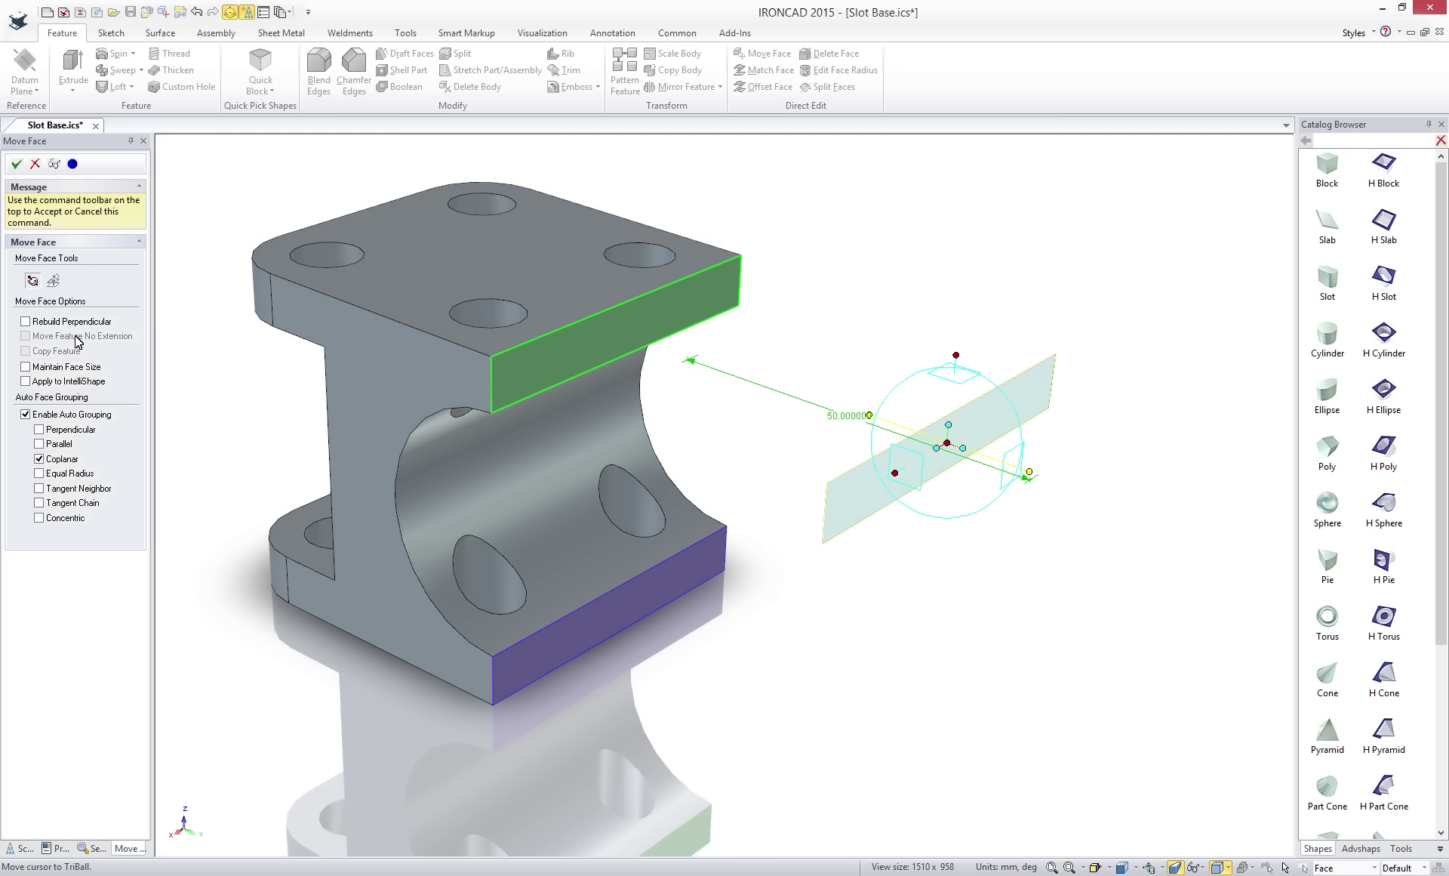
click(27, 321)
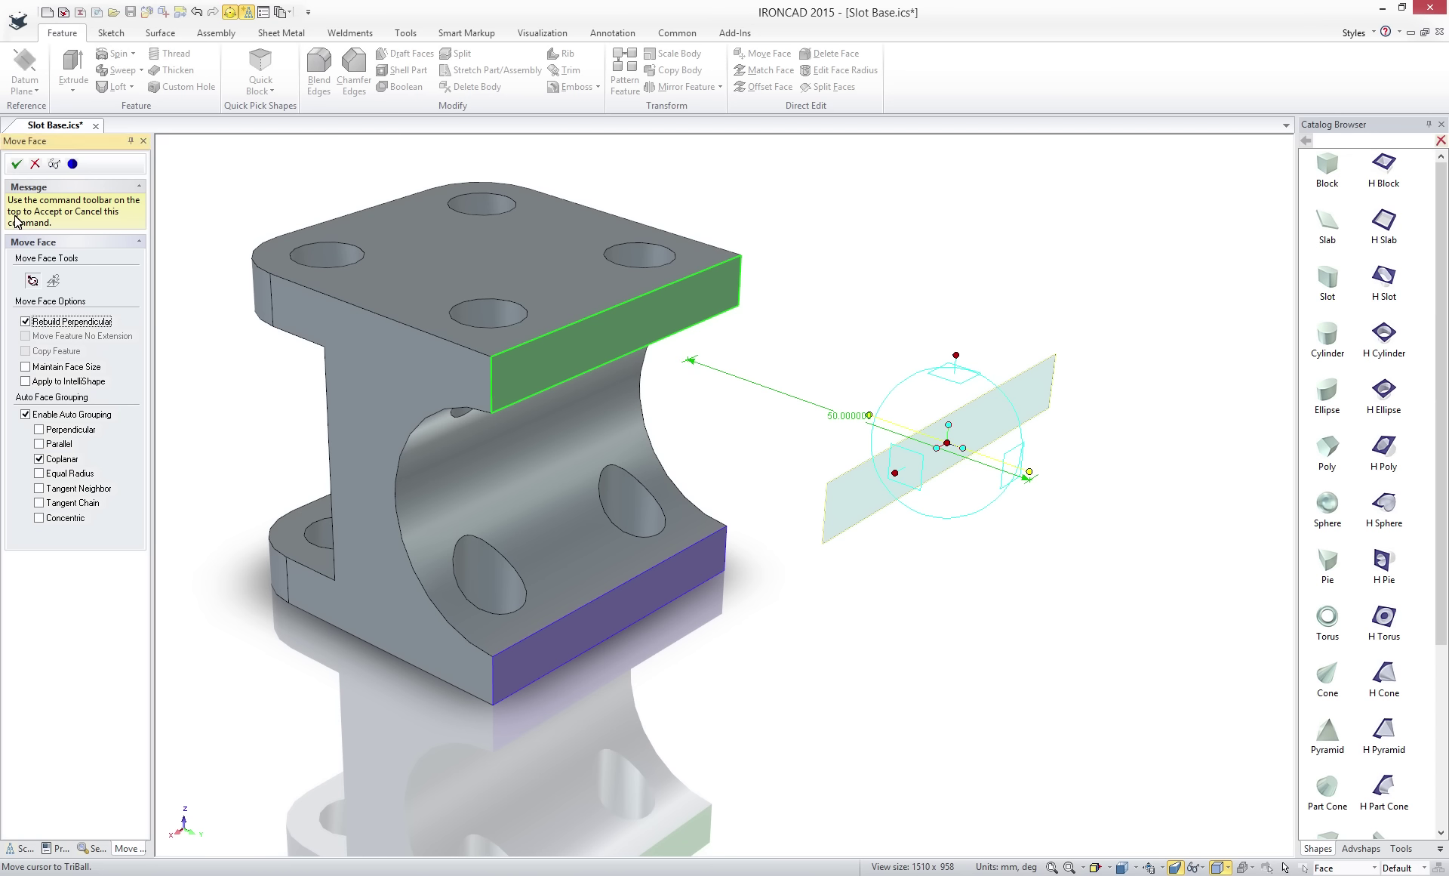
click(15, 163)
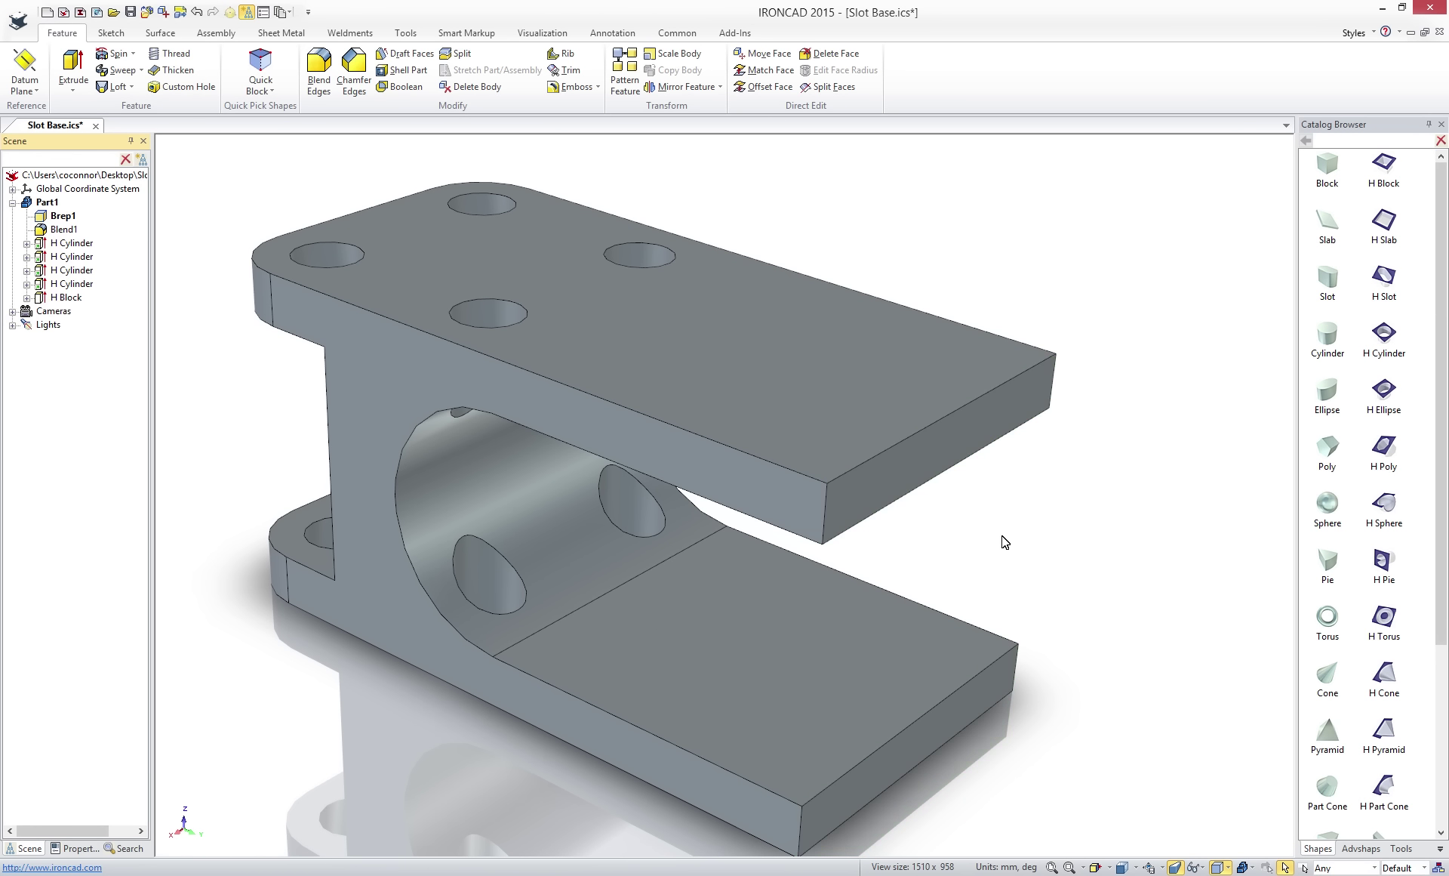
Pull the extended flanges' end faces slightly farther outward and undo the change.
click(954, 446)
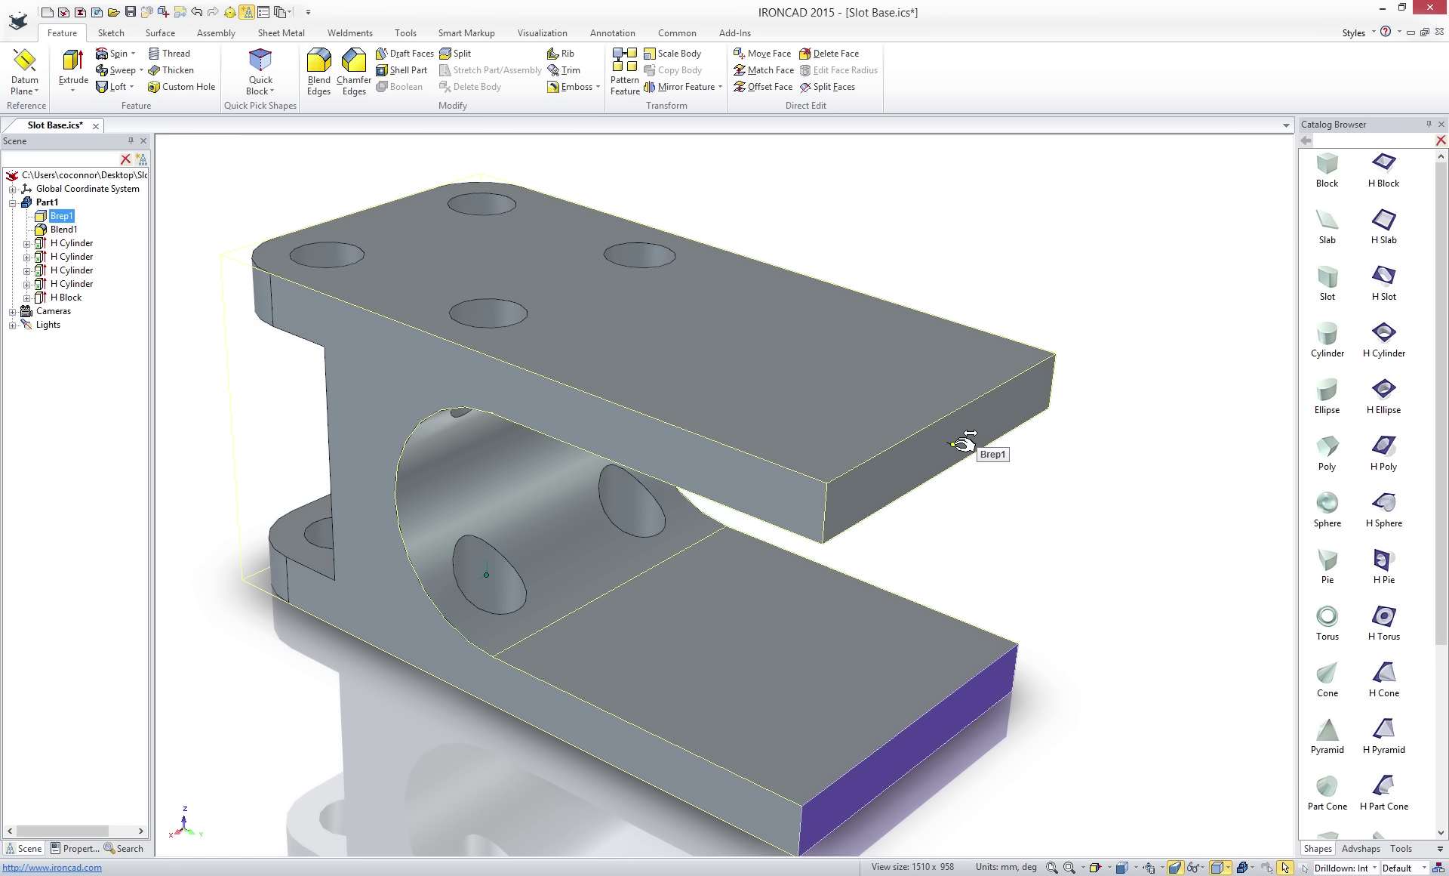
drag(954, 445, 1016, 463)
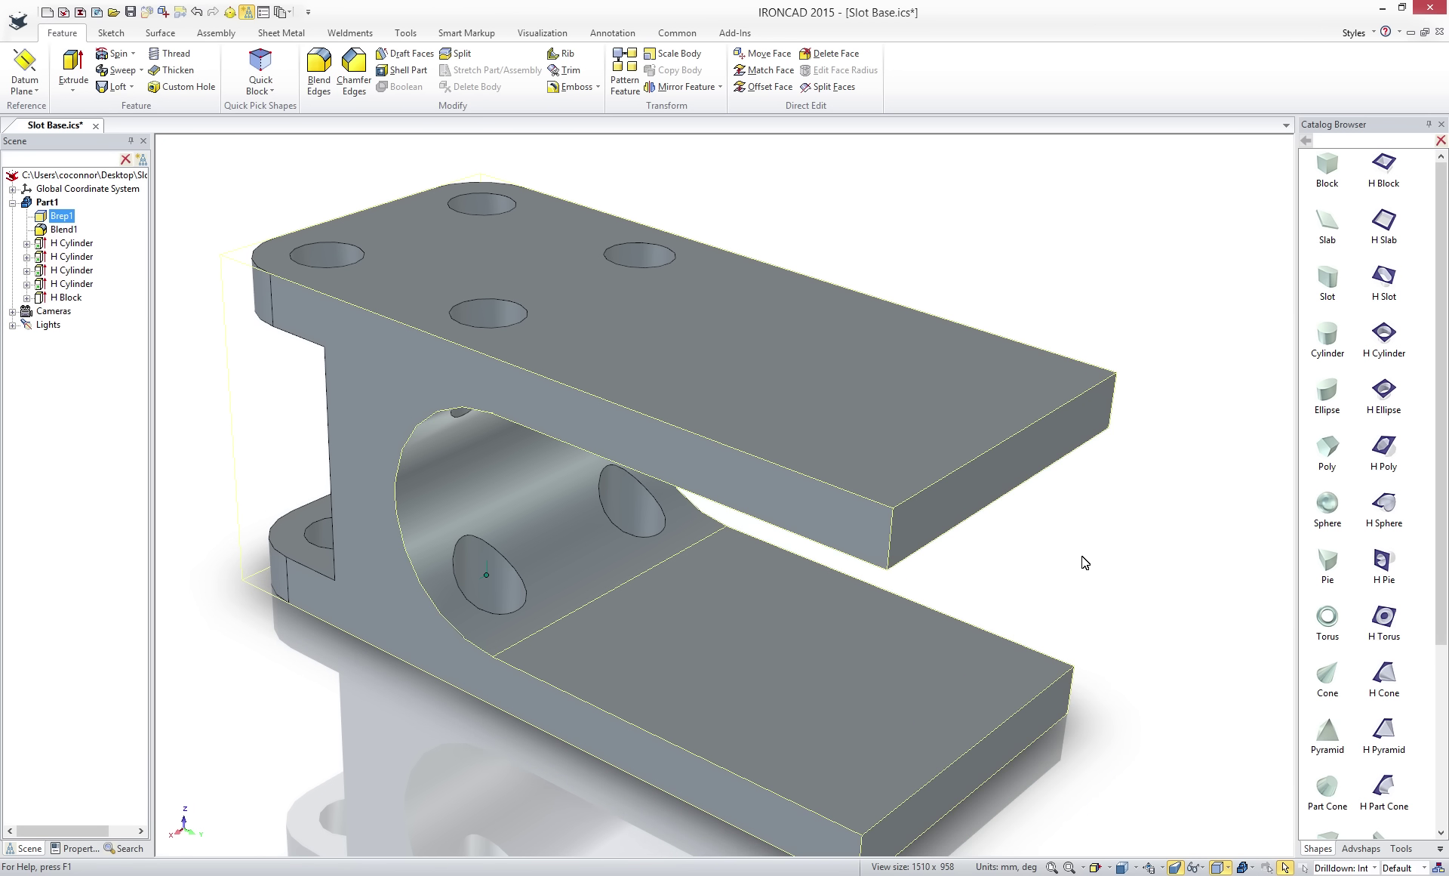
key(ctrl+z)
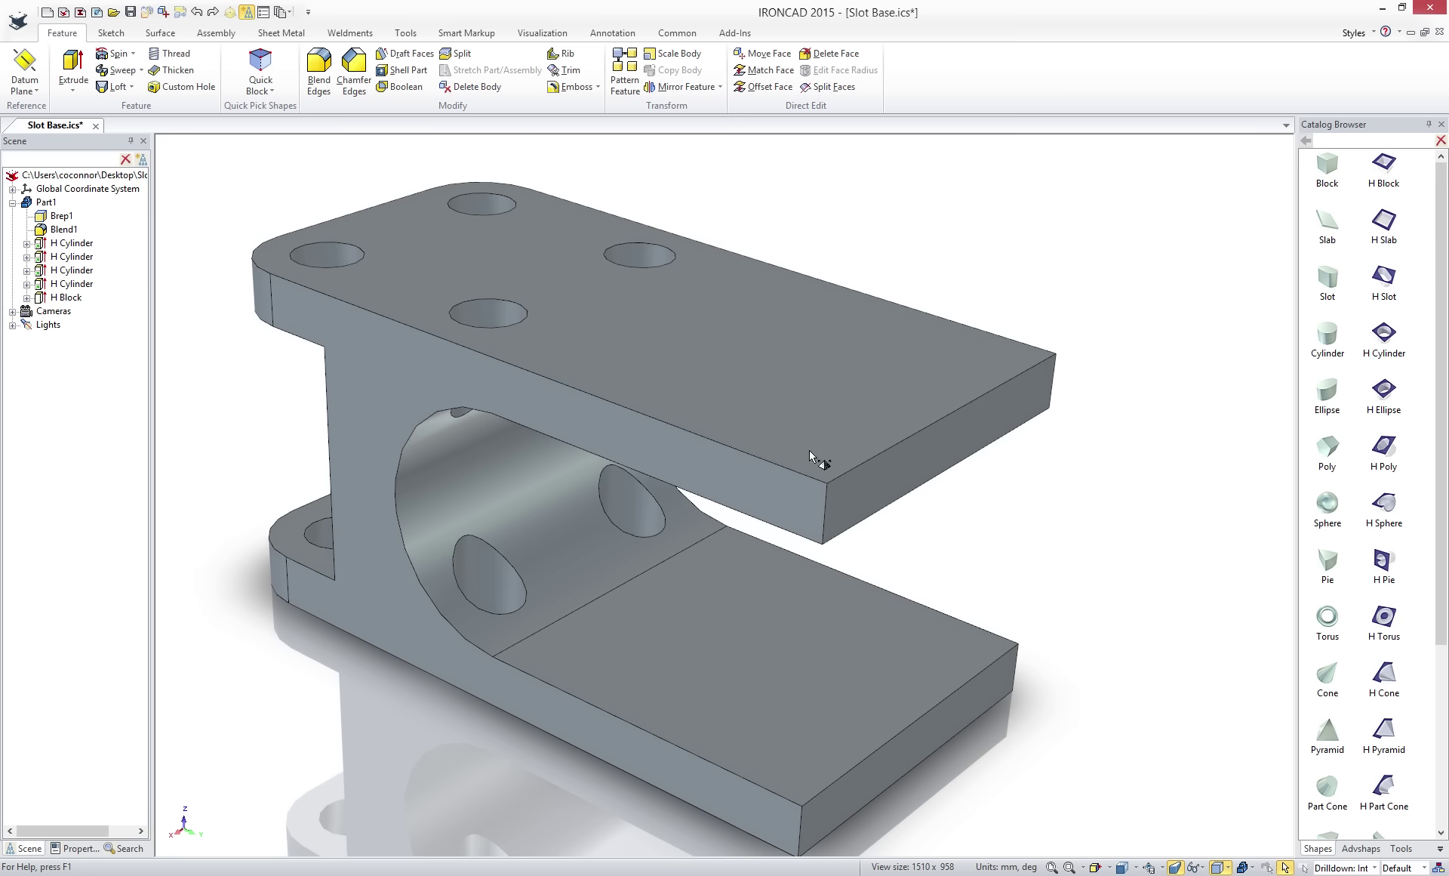
Move the two linked holes above the round cut 50 mm towards the extended end of the flanges.
click(495, 322)
shift+click(637, 260)
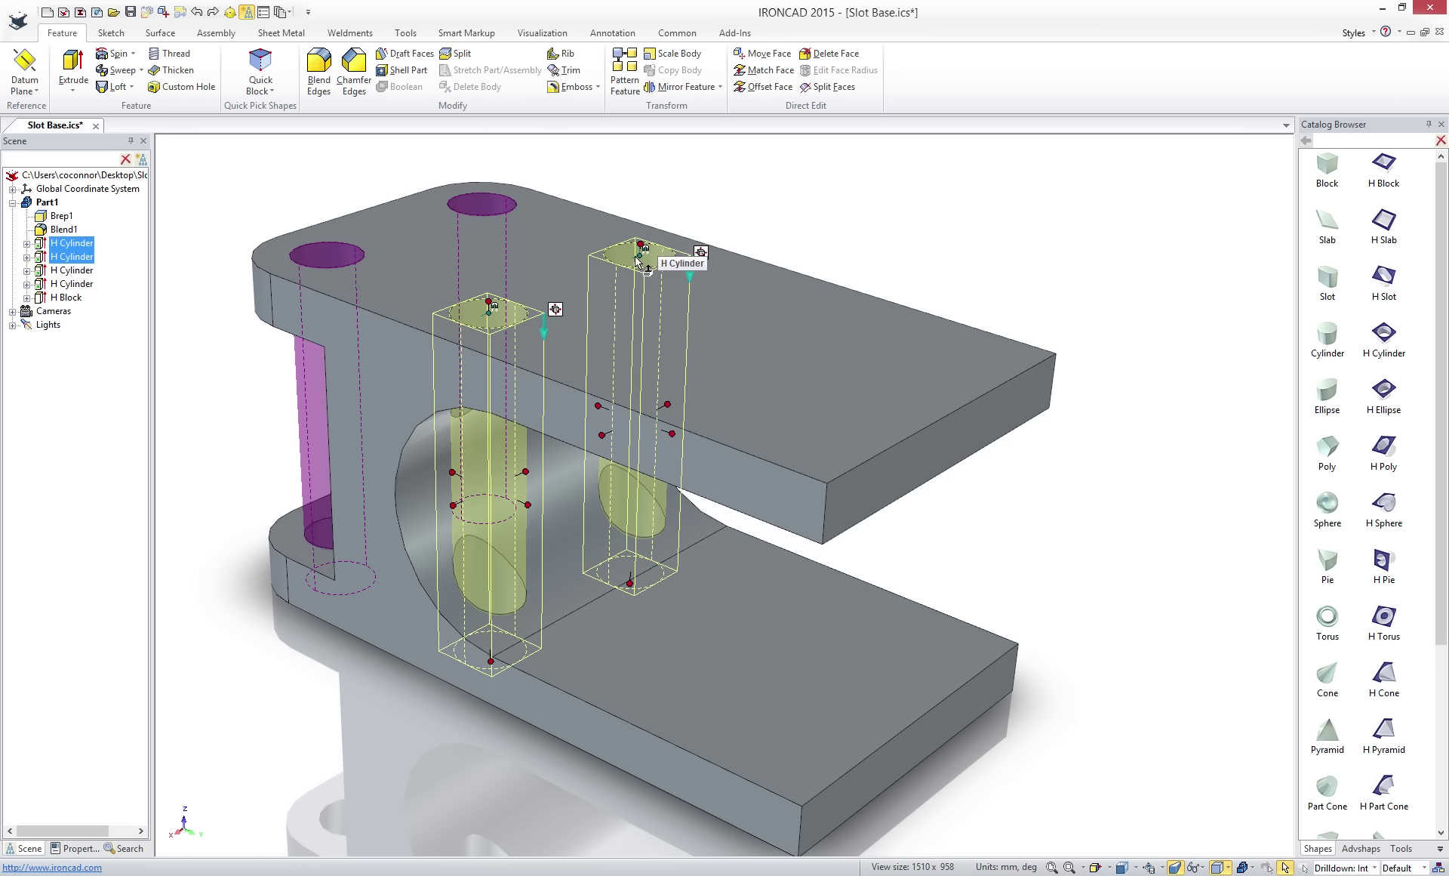
key(F10)
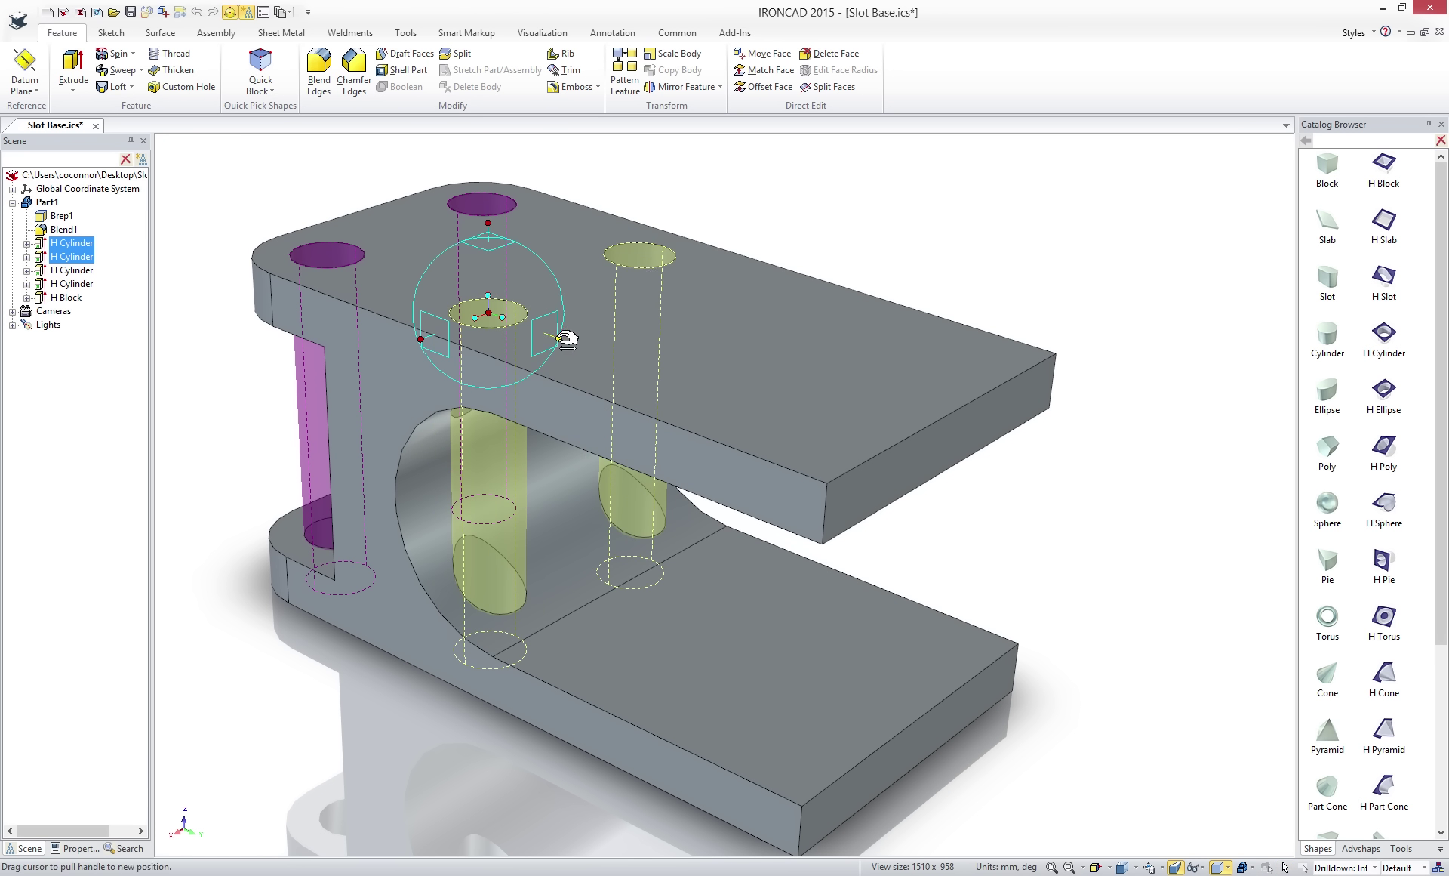
drag(477, 303, 571, 340)
drag(660, 375, 824, 434)
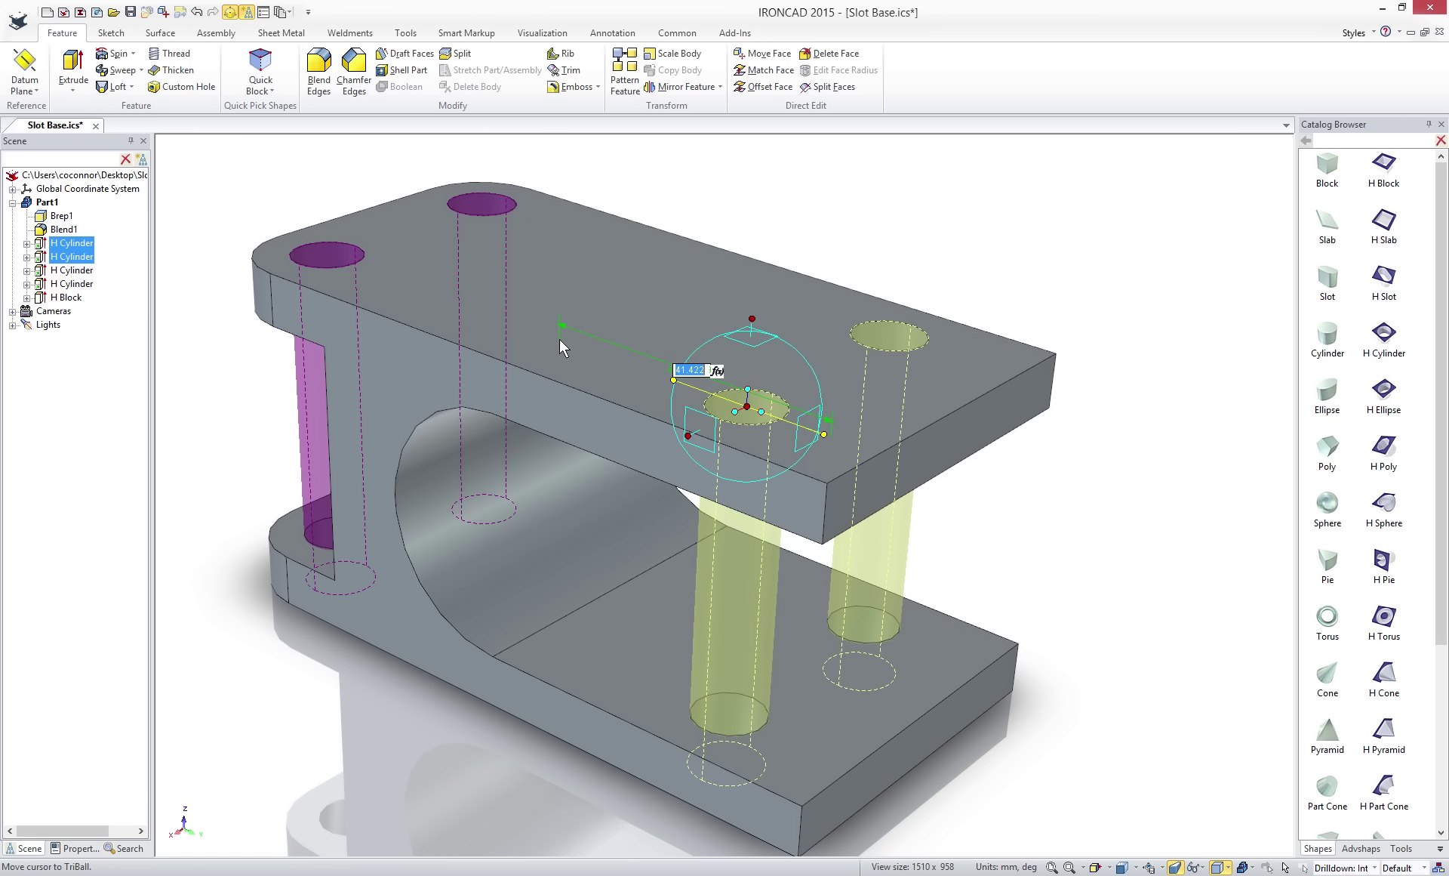
text(50)
key(Return)
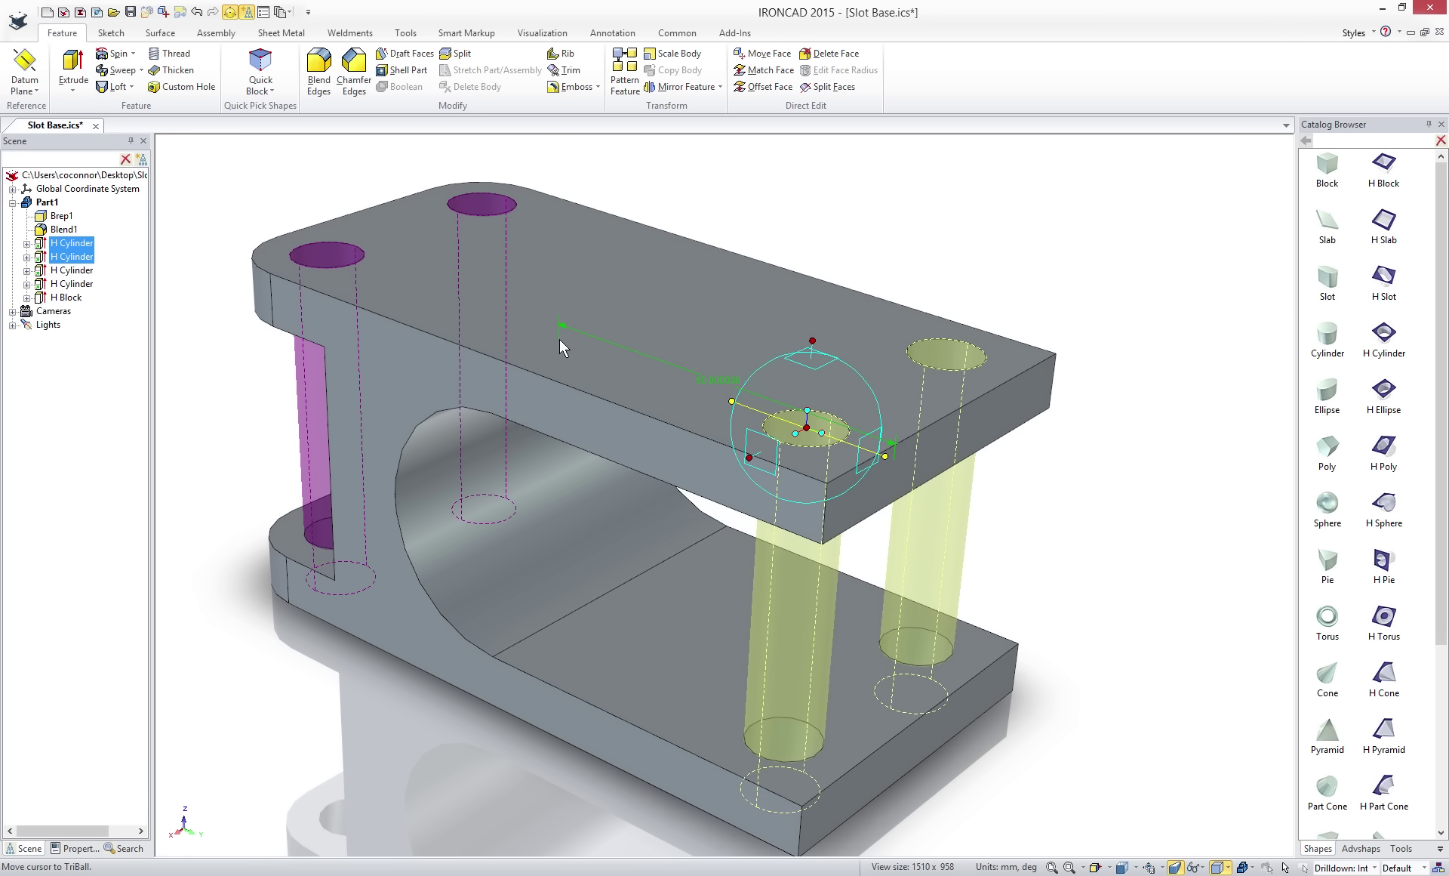
key(F10)
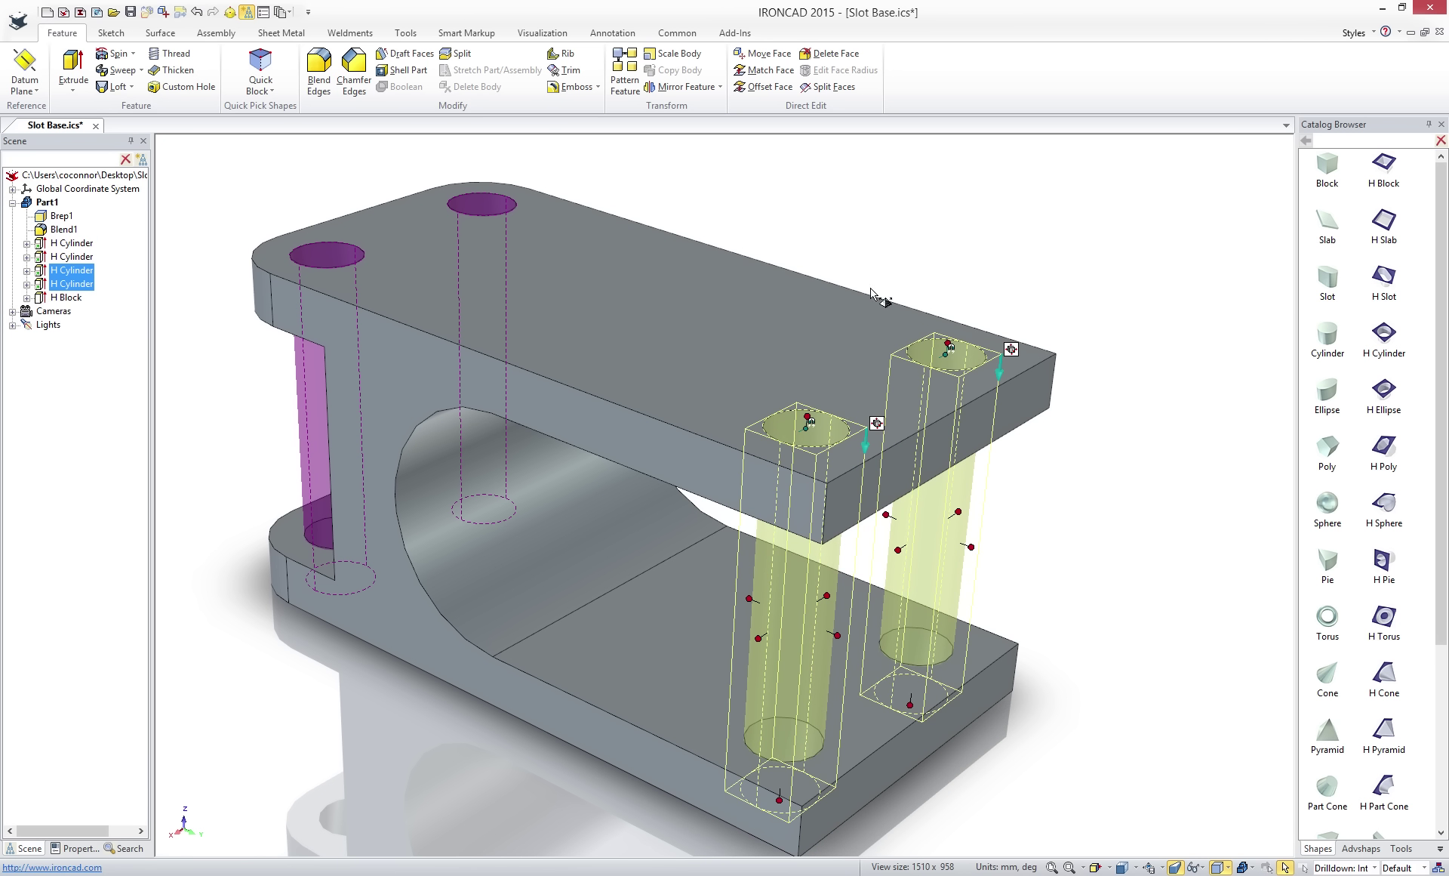
click(971, 259)
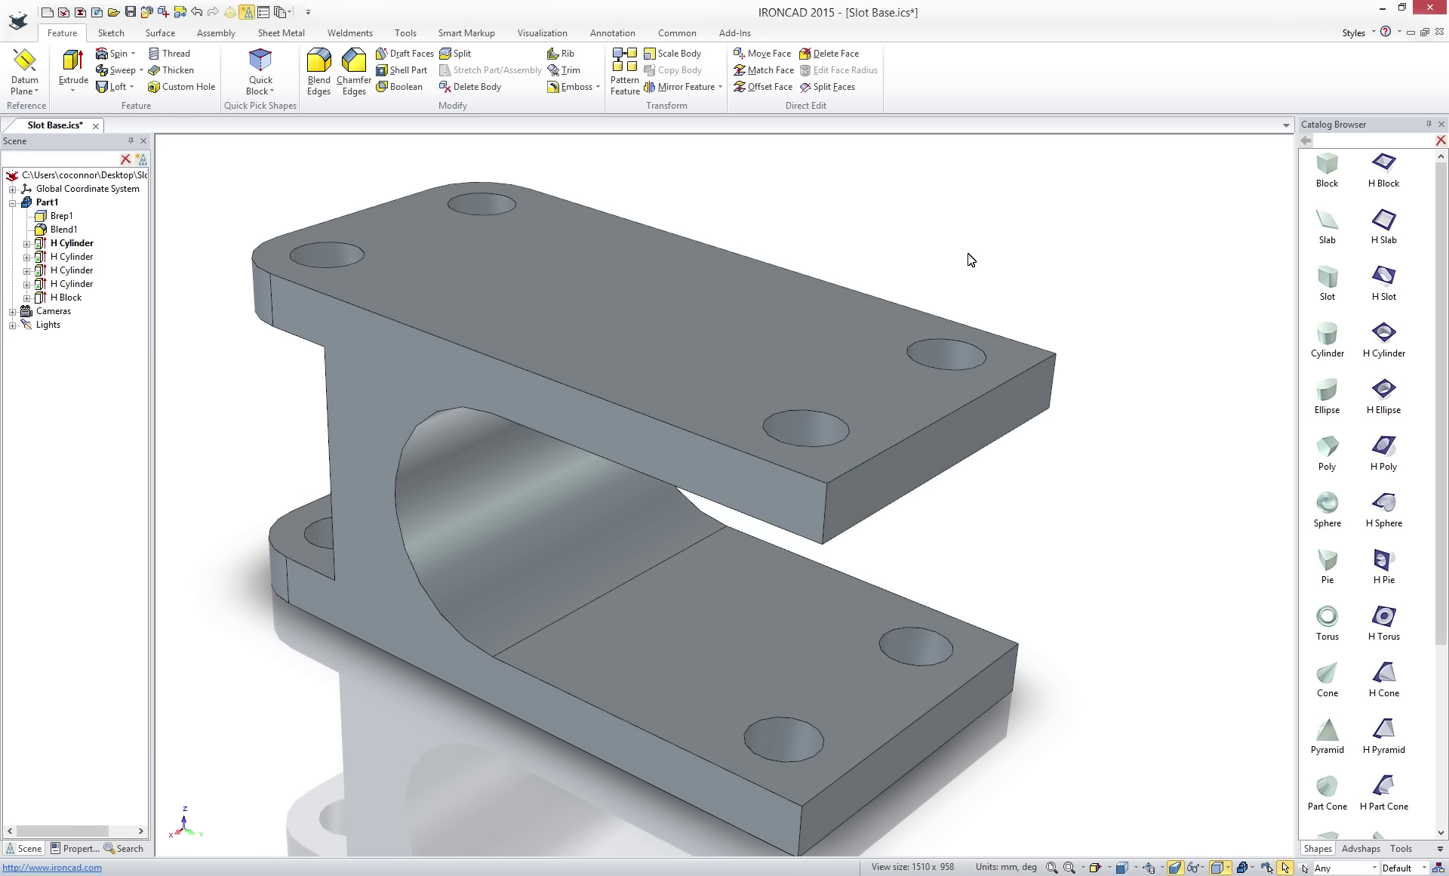
scroll(971, 260, down, 3)
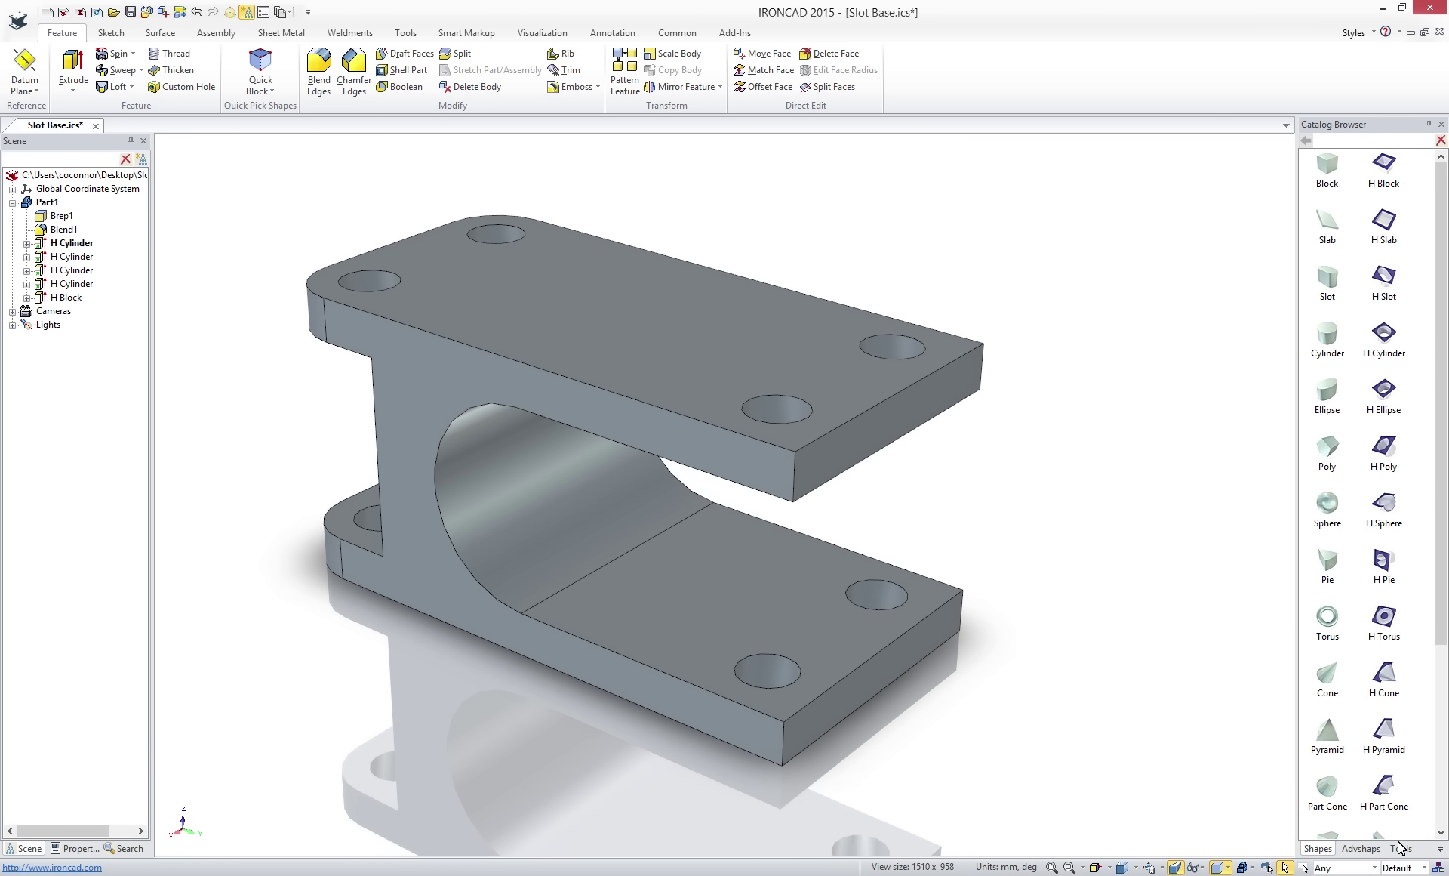
Apply the Silver Gradient texture from the Textures catalog to the whole base part.
click(1440, 849)
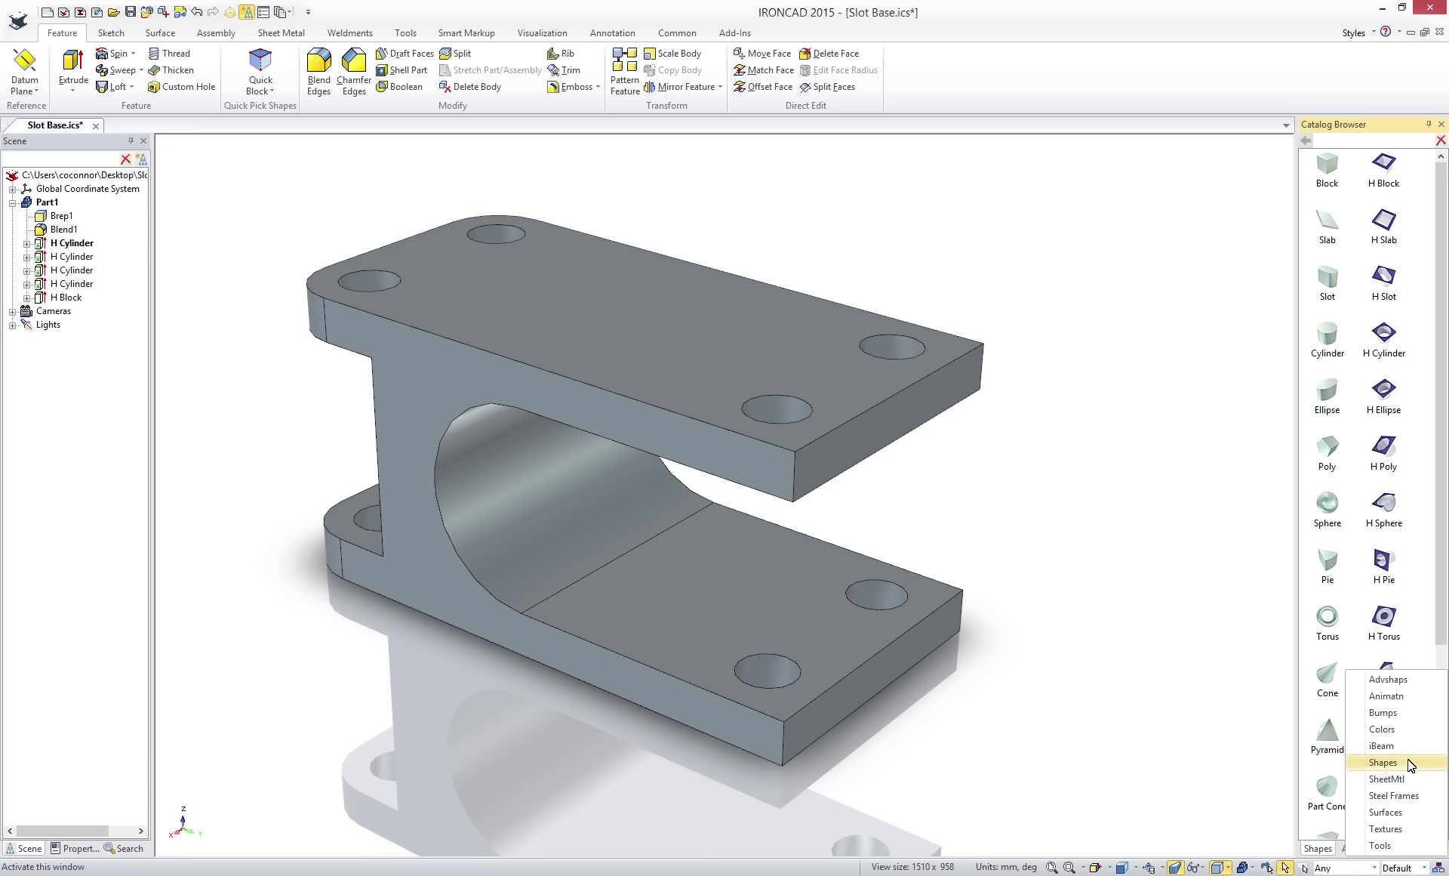
click(1404, 828)
drag(1340, 799, 865, 658)
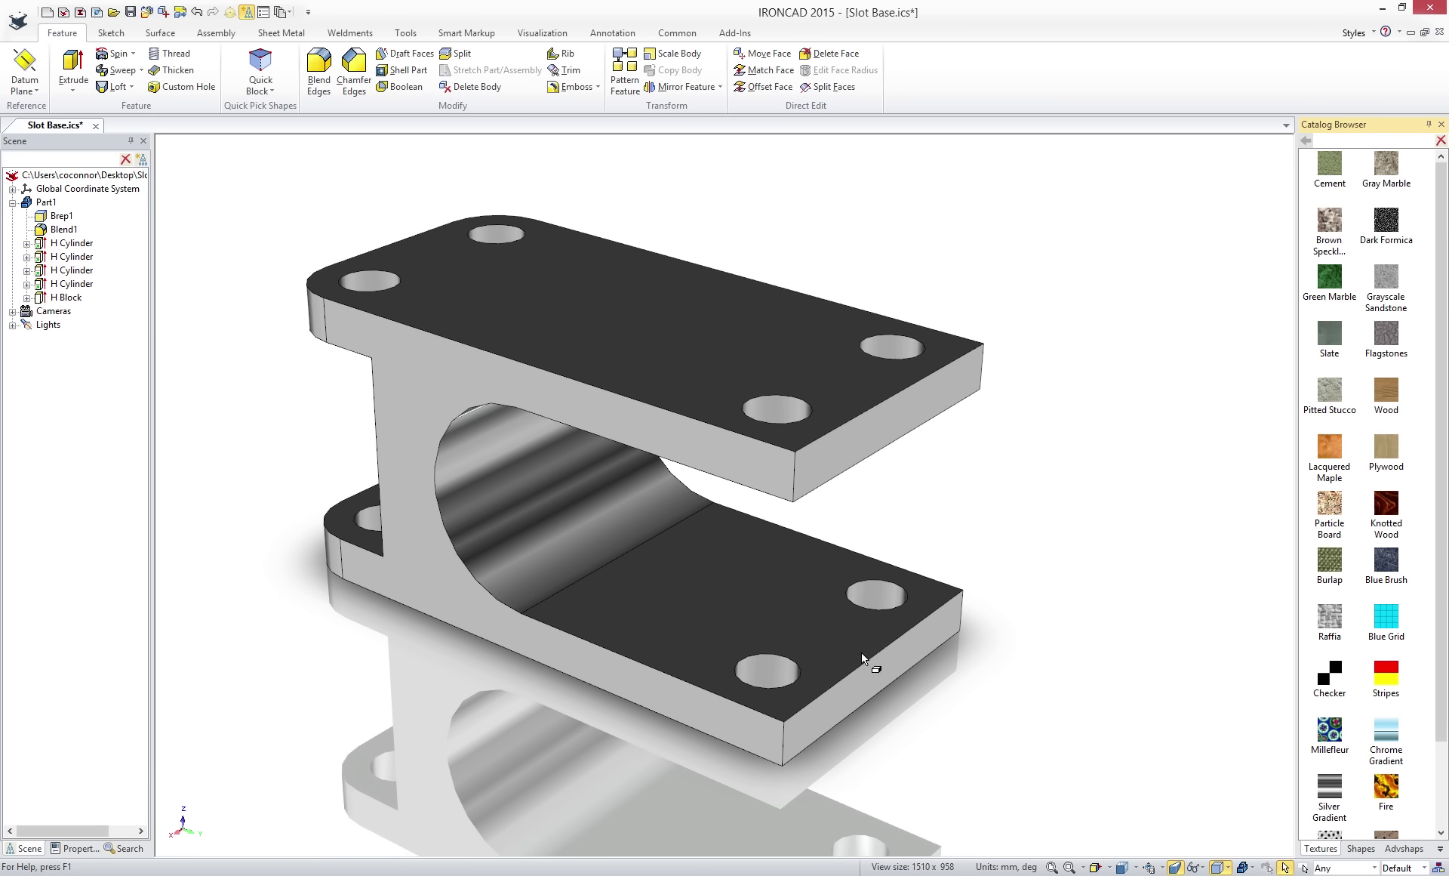
Store the textured base part as a reusable item in the iBeam catalog.
click(1440, 847)
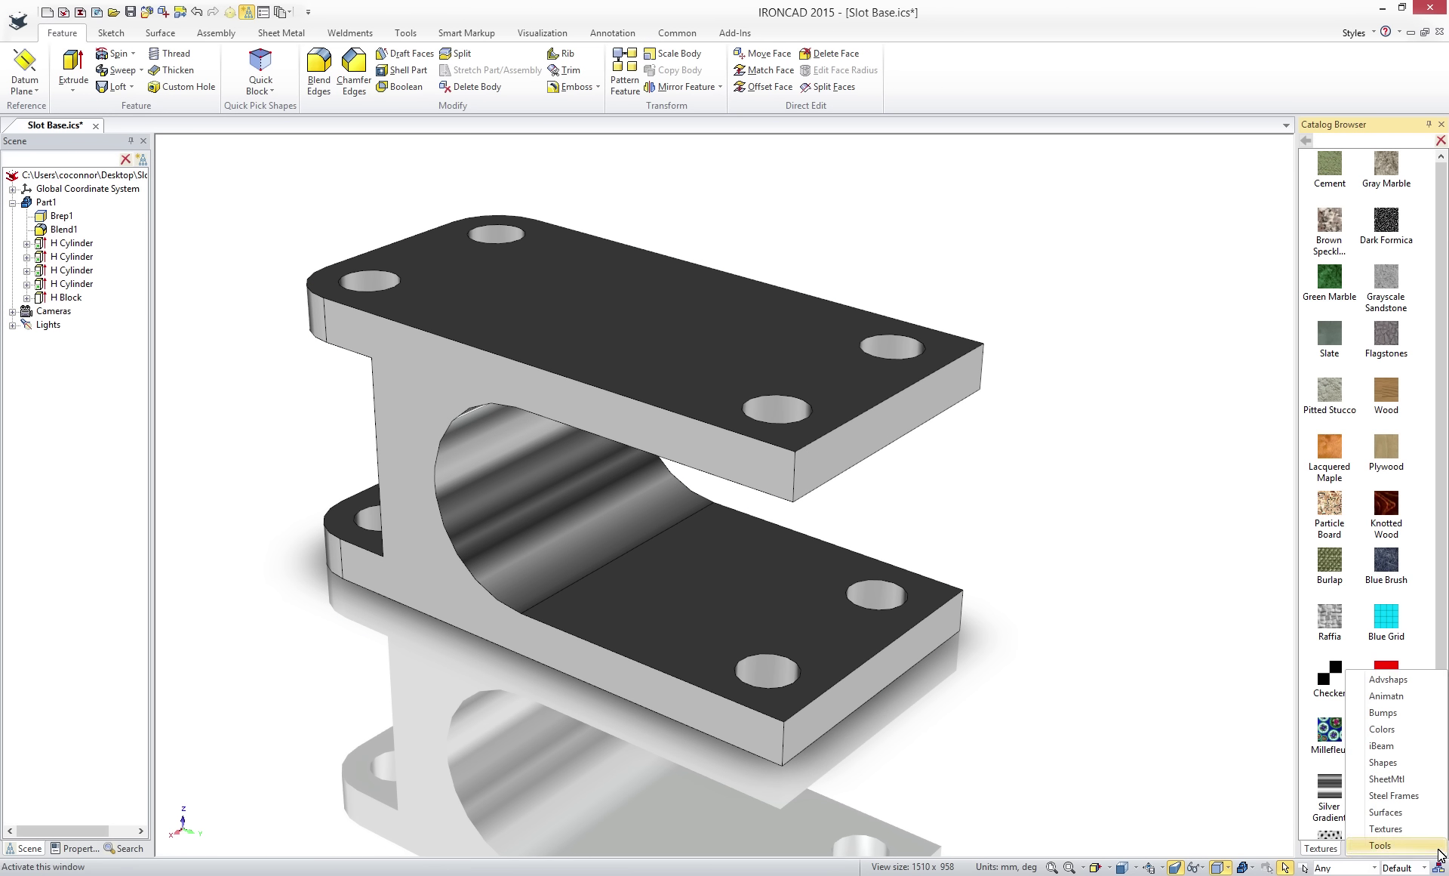
click(1411, 750)
click(828, 679)
drag(828, 679, 1351, 631)
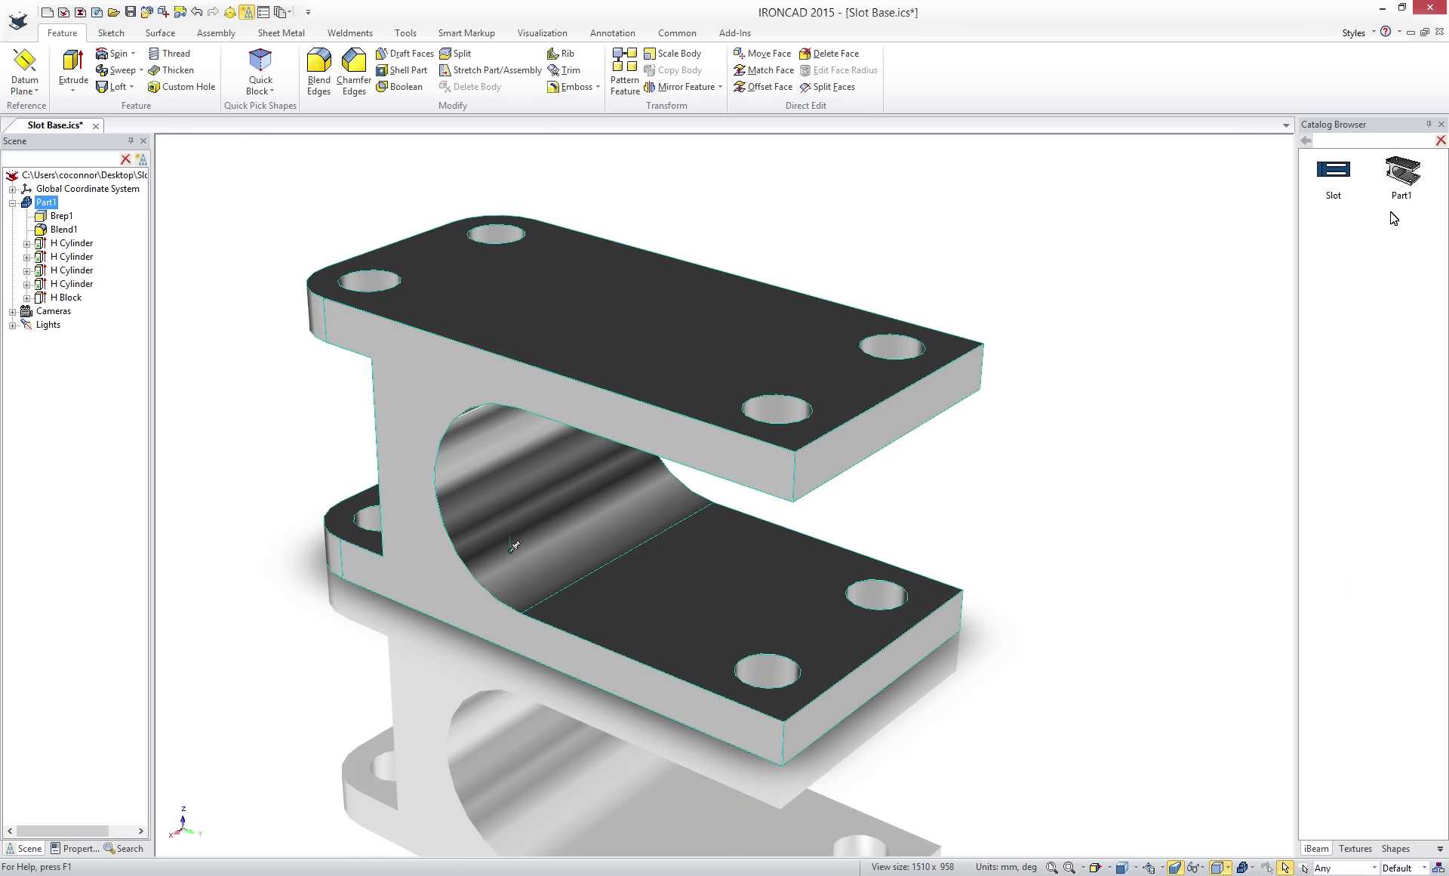
Place a copy of Part1 from the iBeam catalog beside the original and stretch the copy's flange ends farther outward.
click(1403, 180)
drag(1403, 180, 1046, 246)
middle_click(1067, 401)
middle_click(1066, 401)
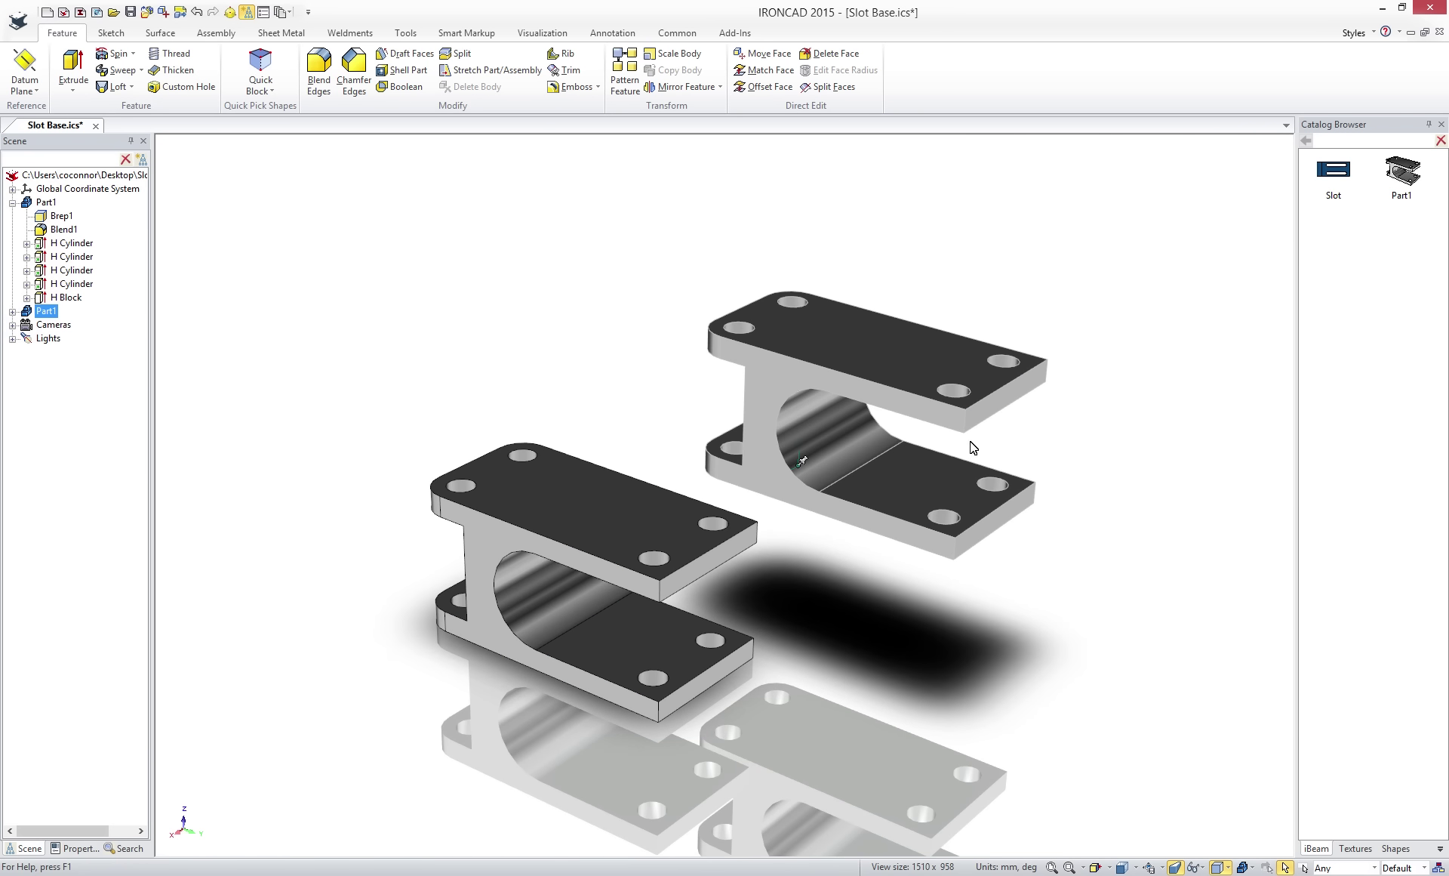
click(990, 401)
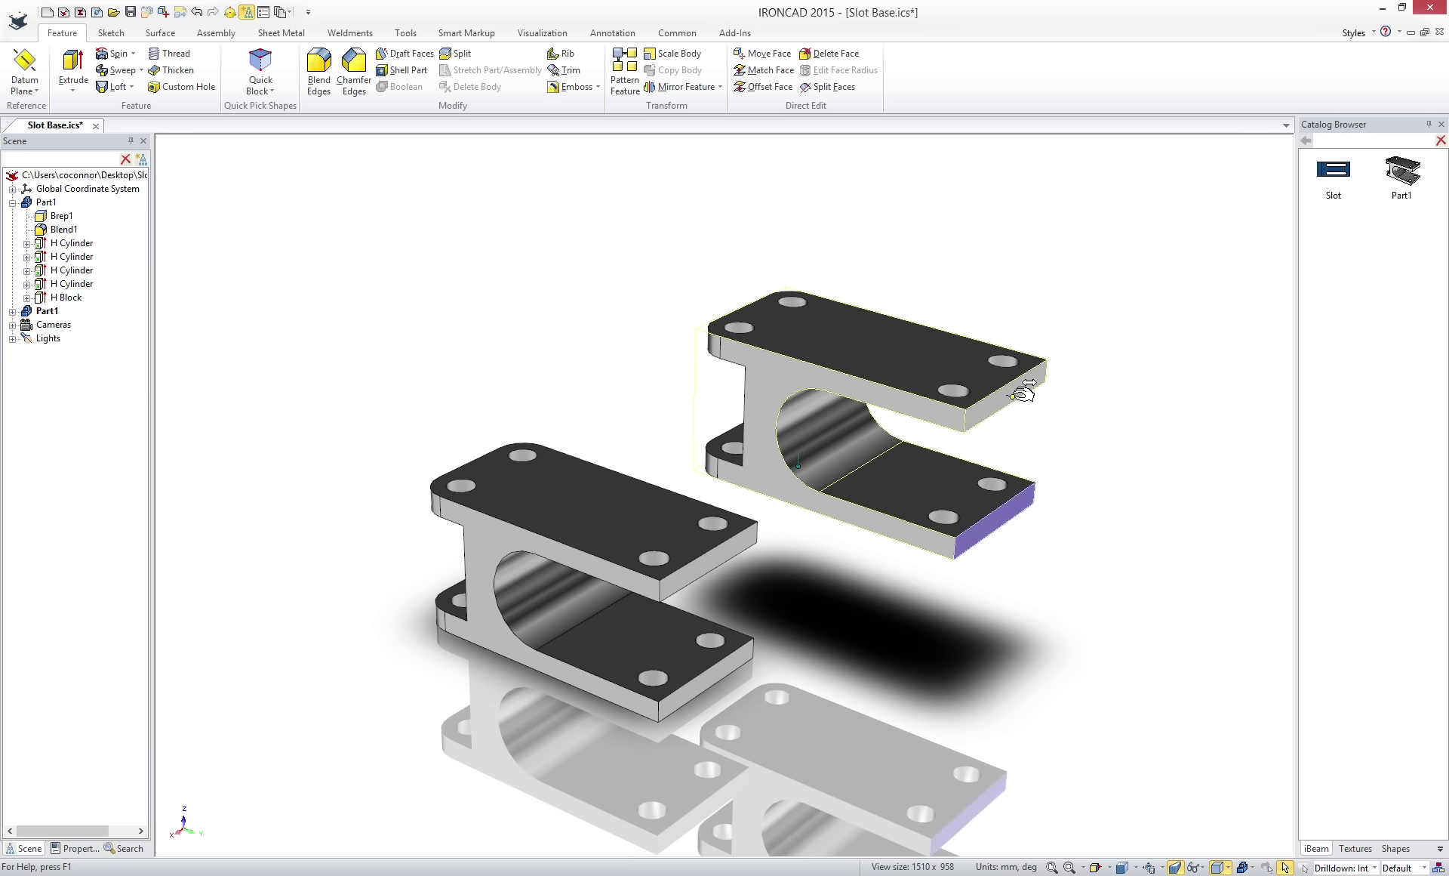
drag(1012, 396, 1054, 408)
click(1157, 444)
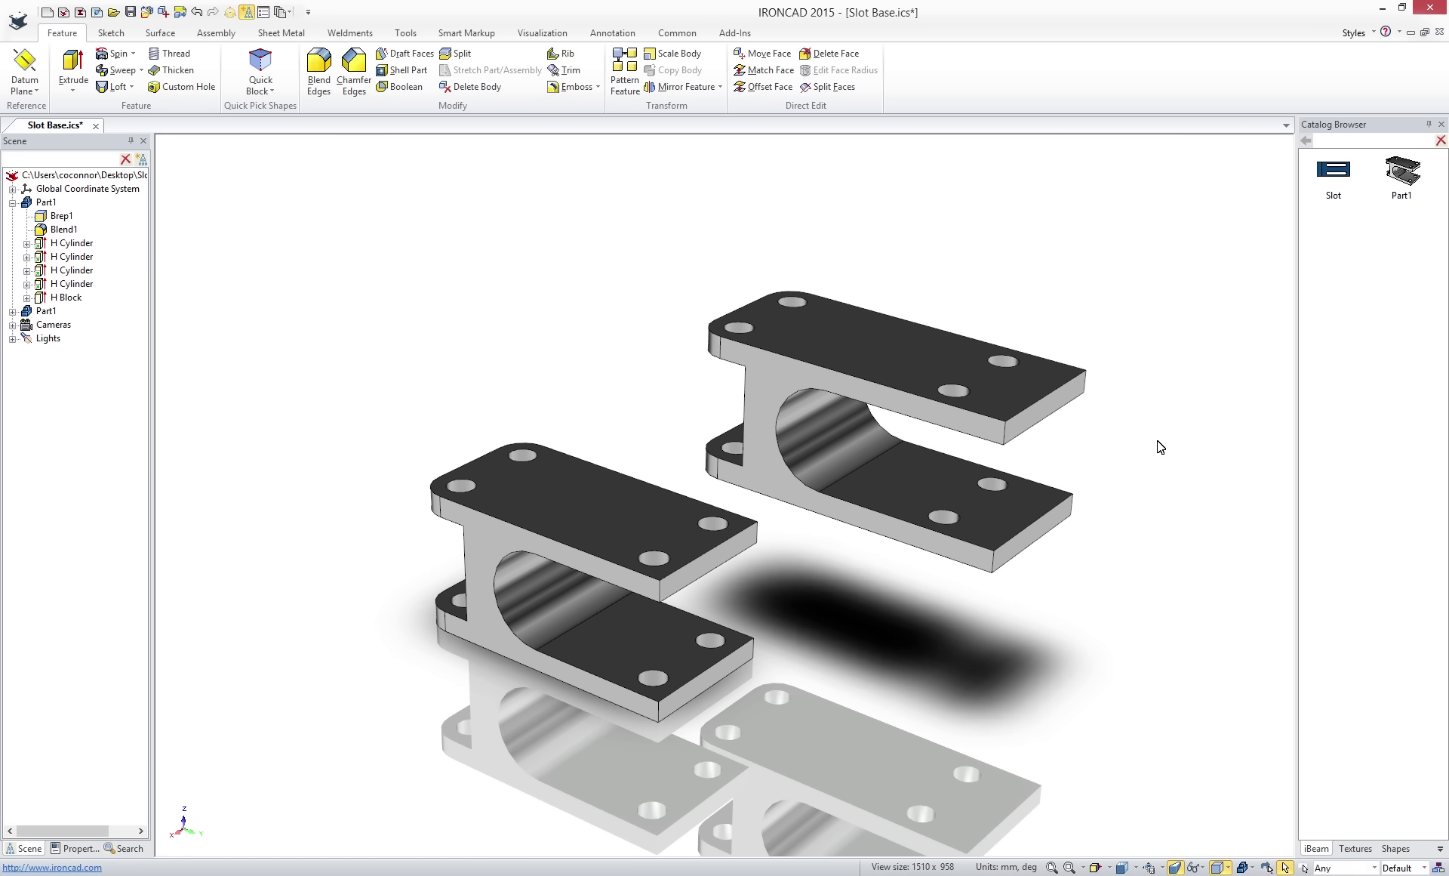
Delete the stretched copy of the part from the scene.
click(1005, 409)
key(Delete)
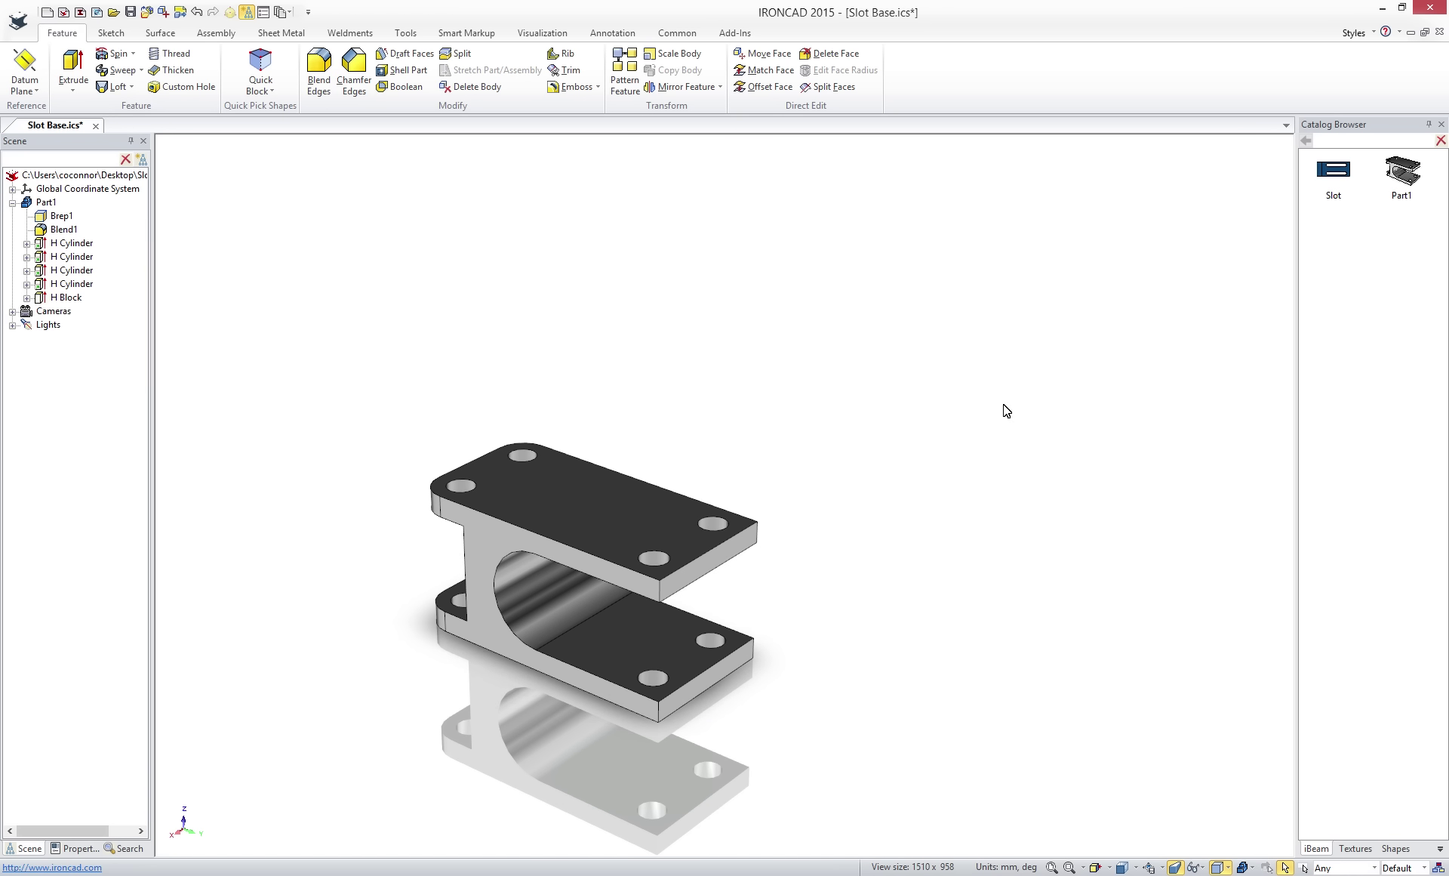
middle_click(1000, 410)
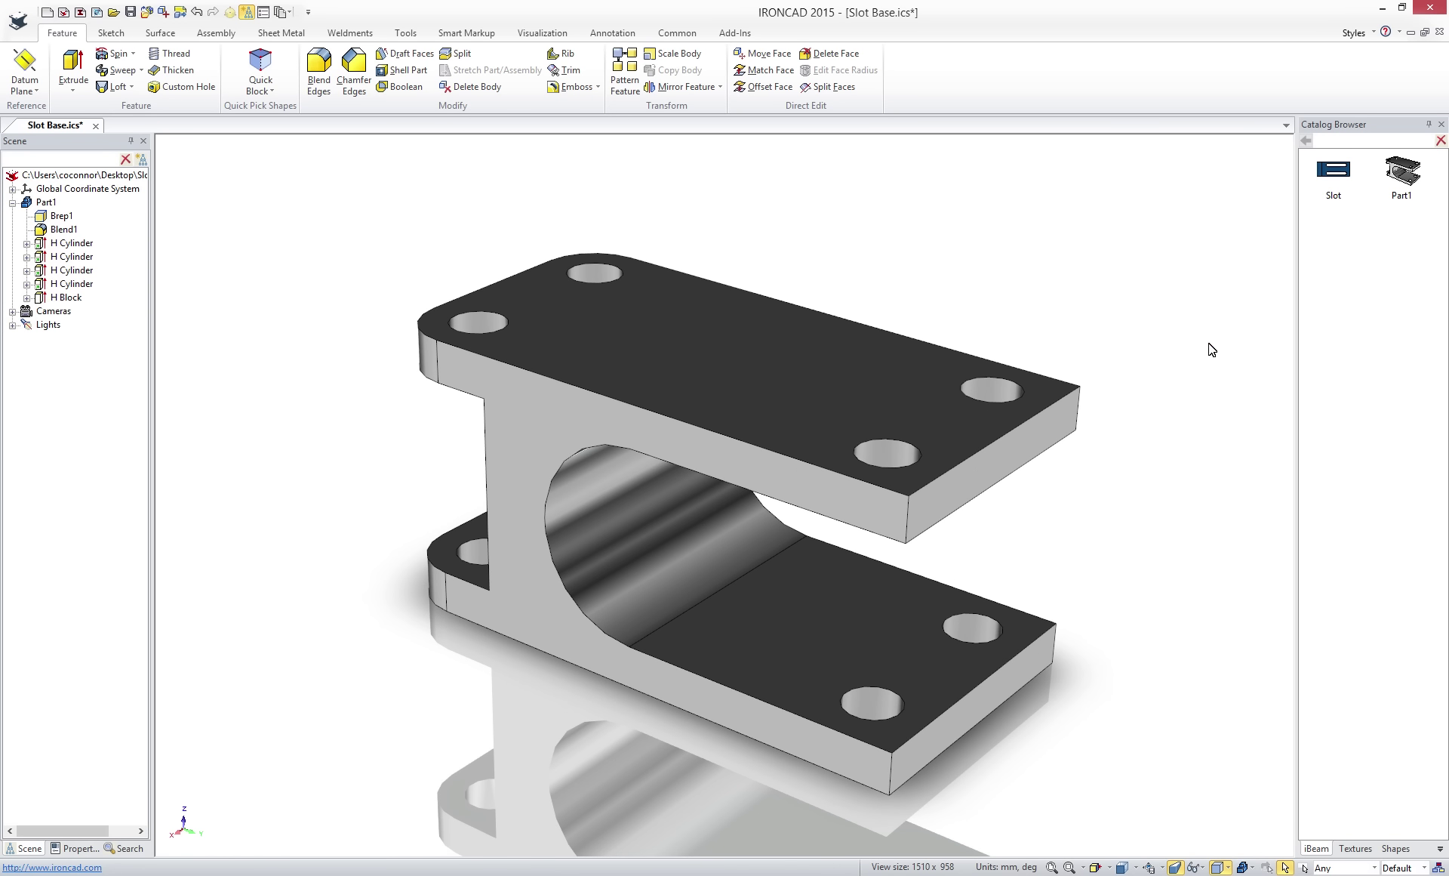
Insert the Slot part from the iBeam catalog into the round cut and set its outer end 55 mm from the upper flange's end.
drag(1333, 188, 724, 593)
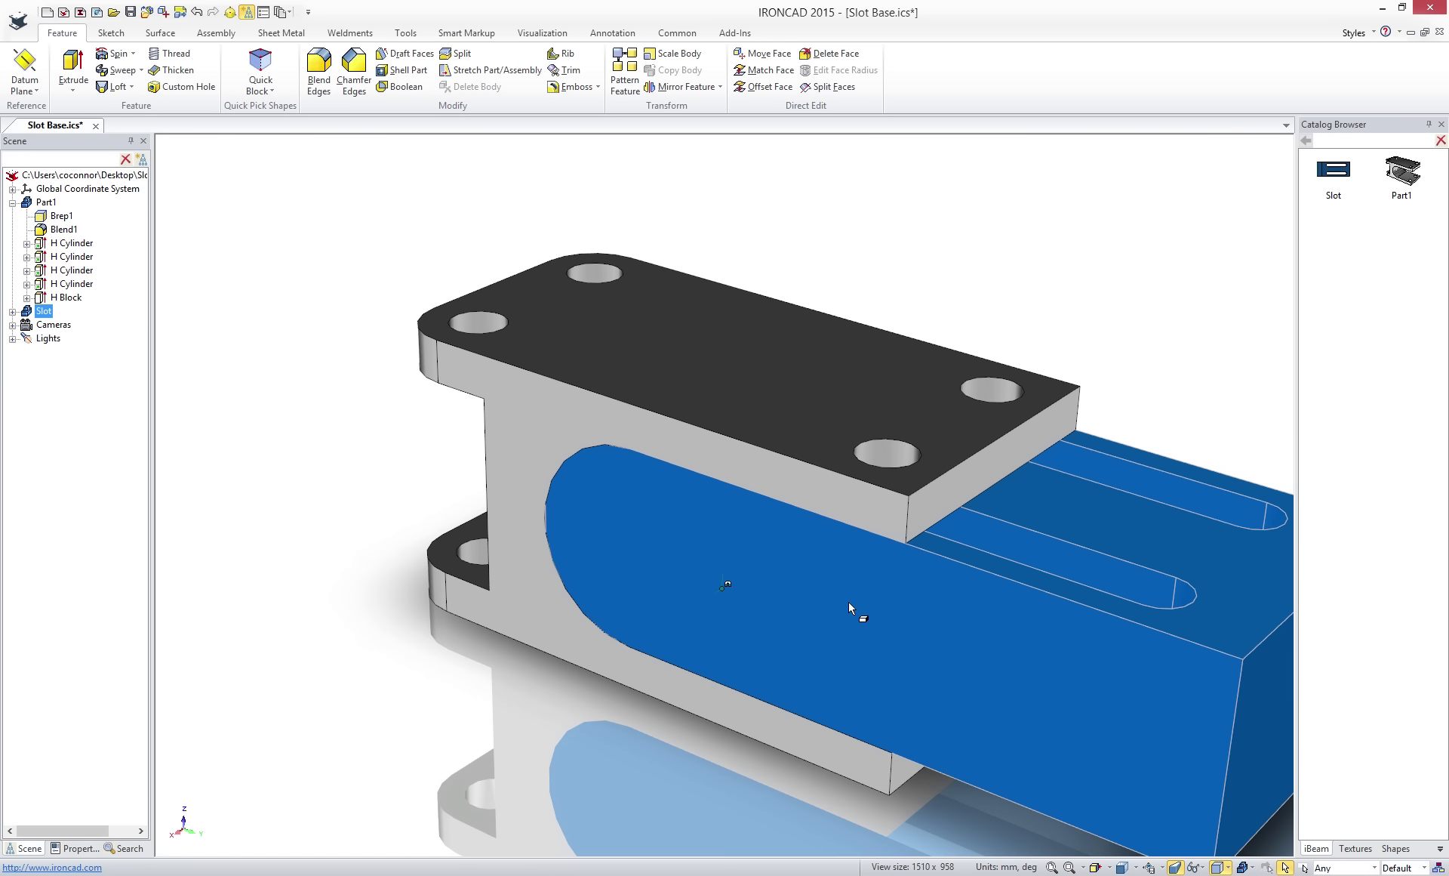
key(F8)
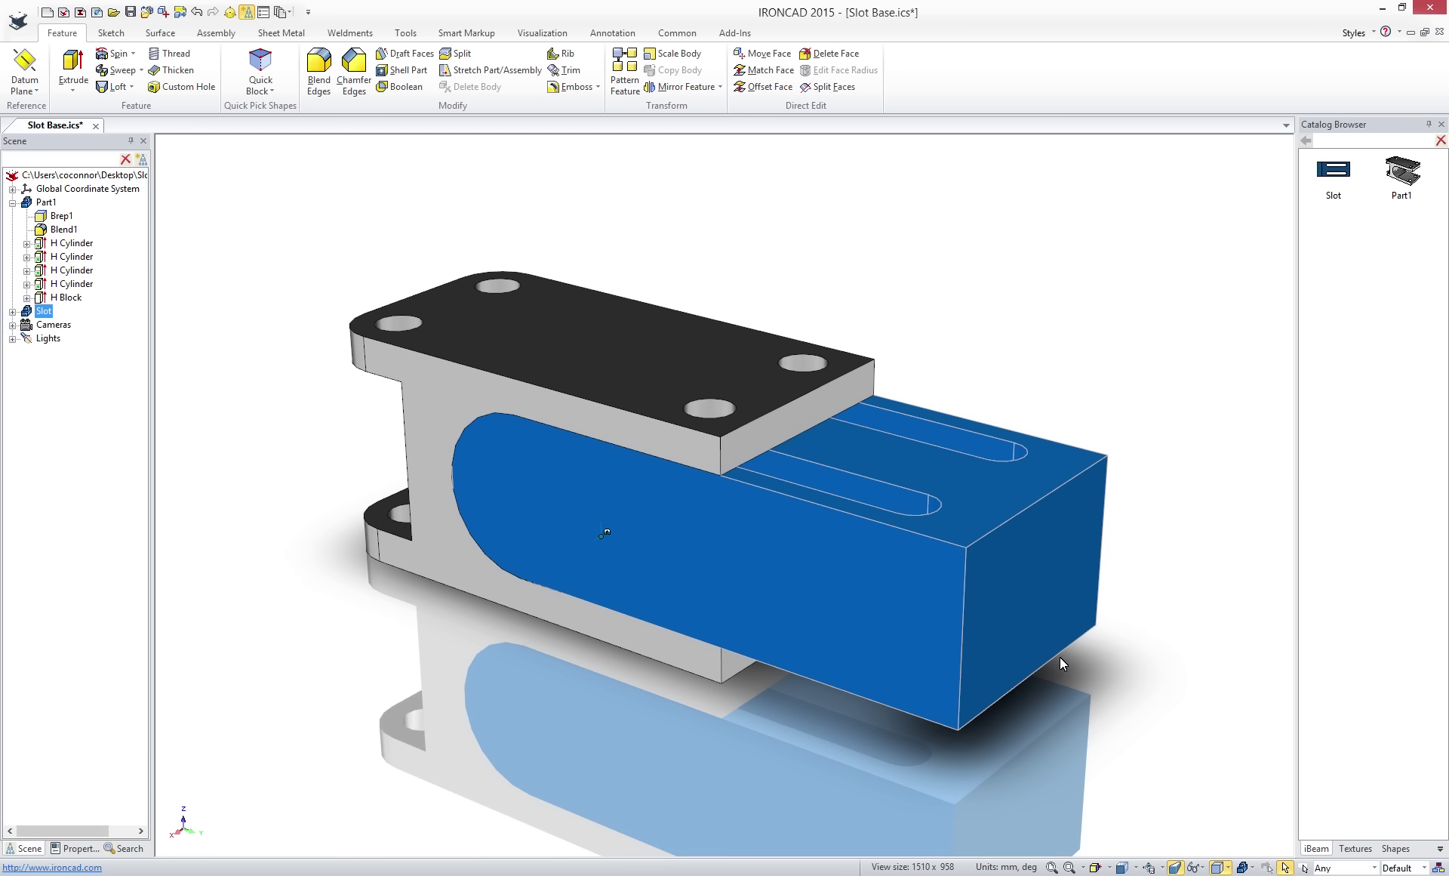
click(1049, 616)
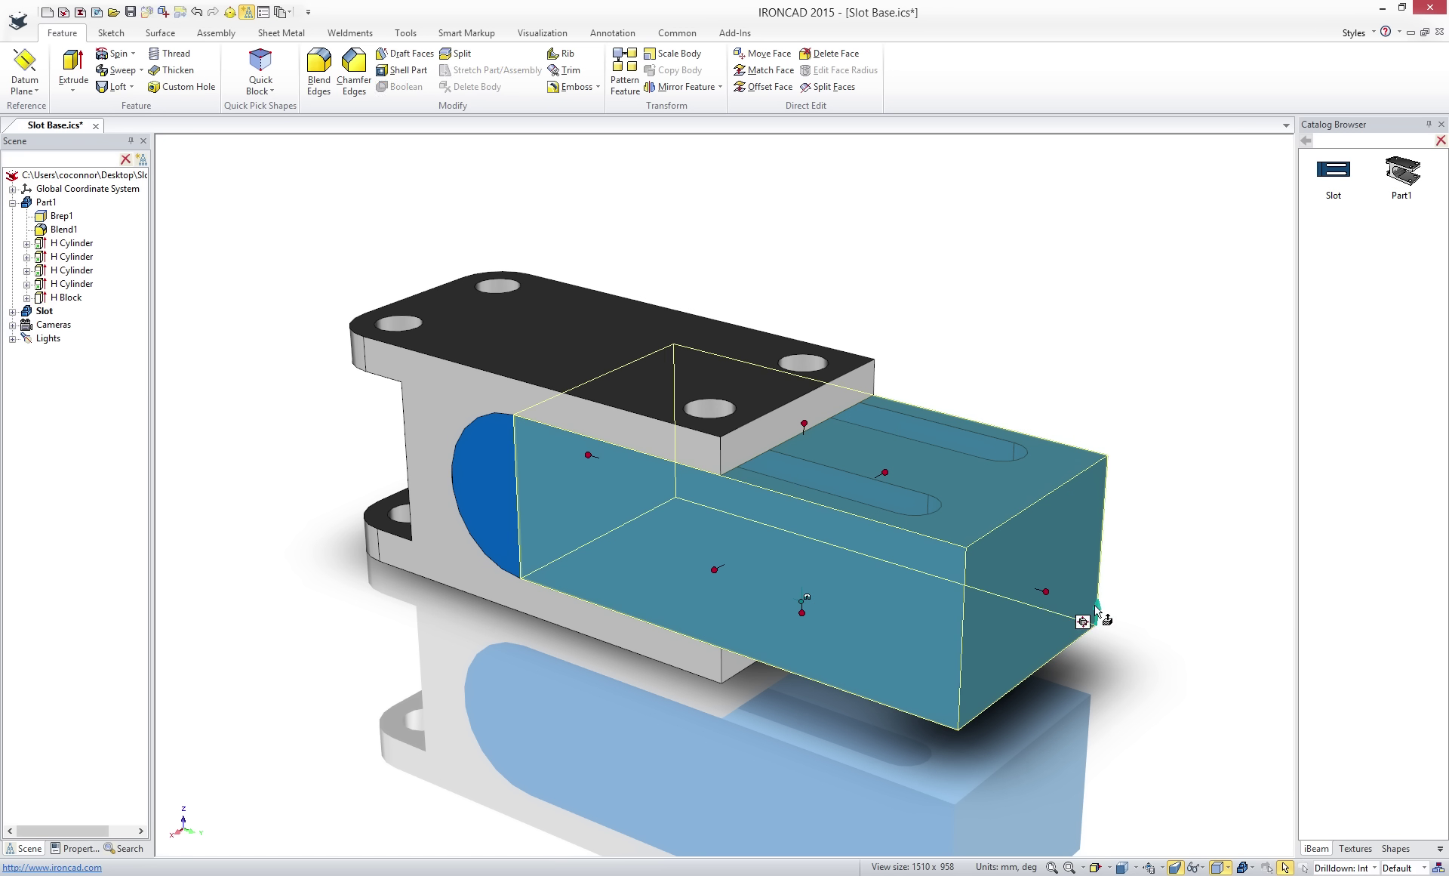
click(1084, 623)
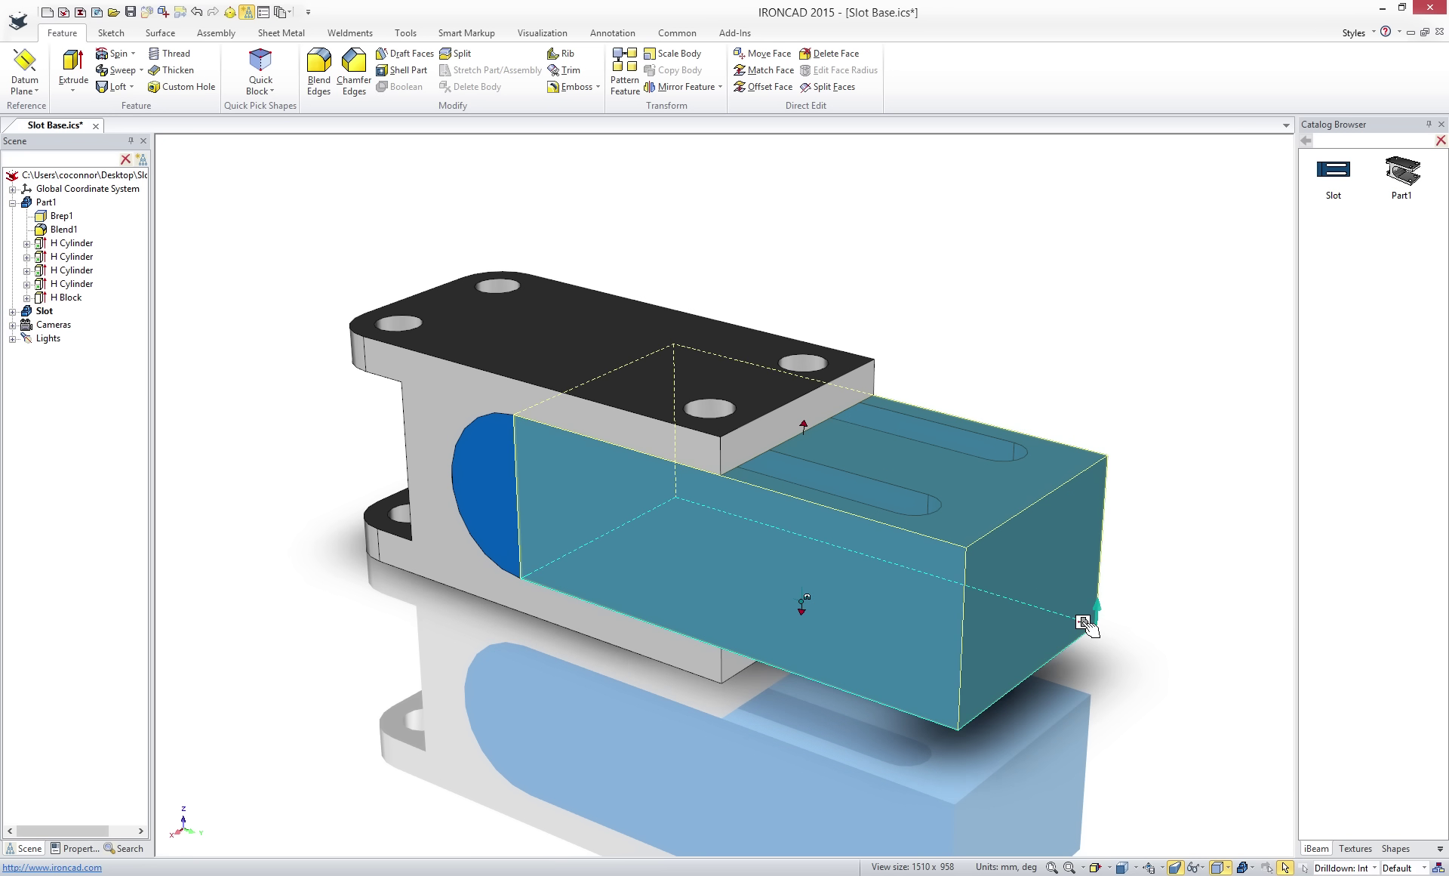
right_click(1039, 678)
mouse_move(1102, 731)
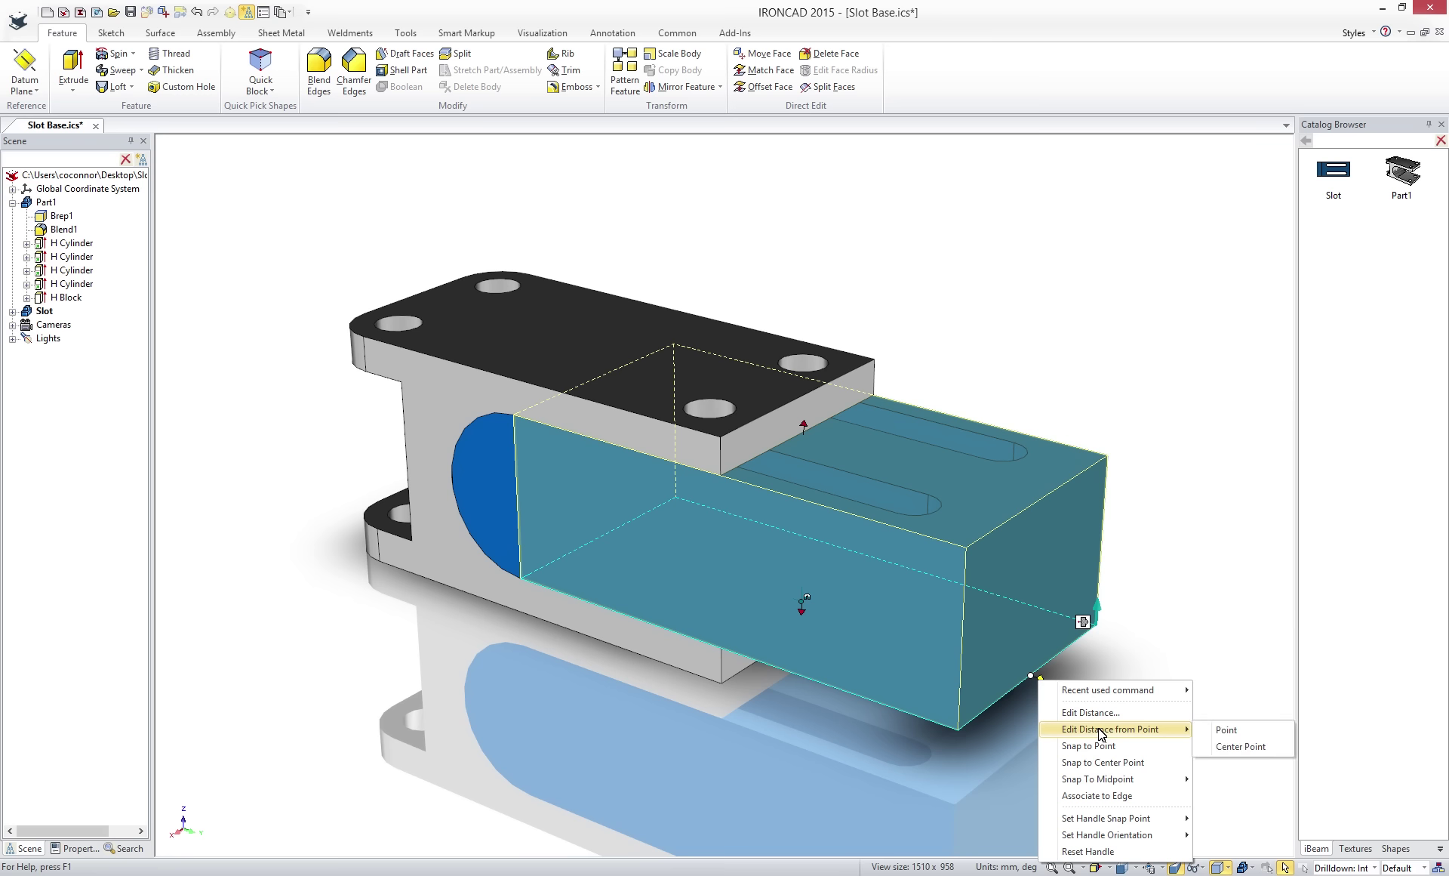
click(1225, 730)
click(814, 413)
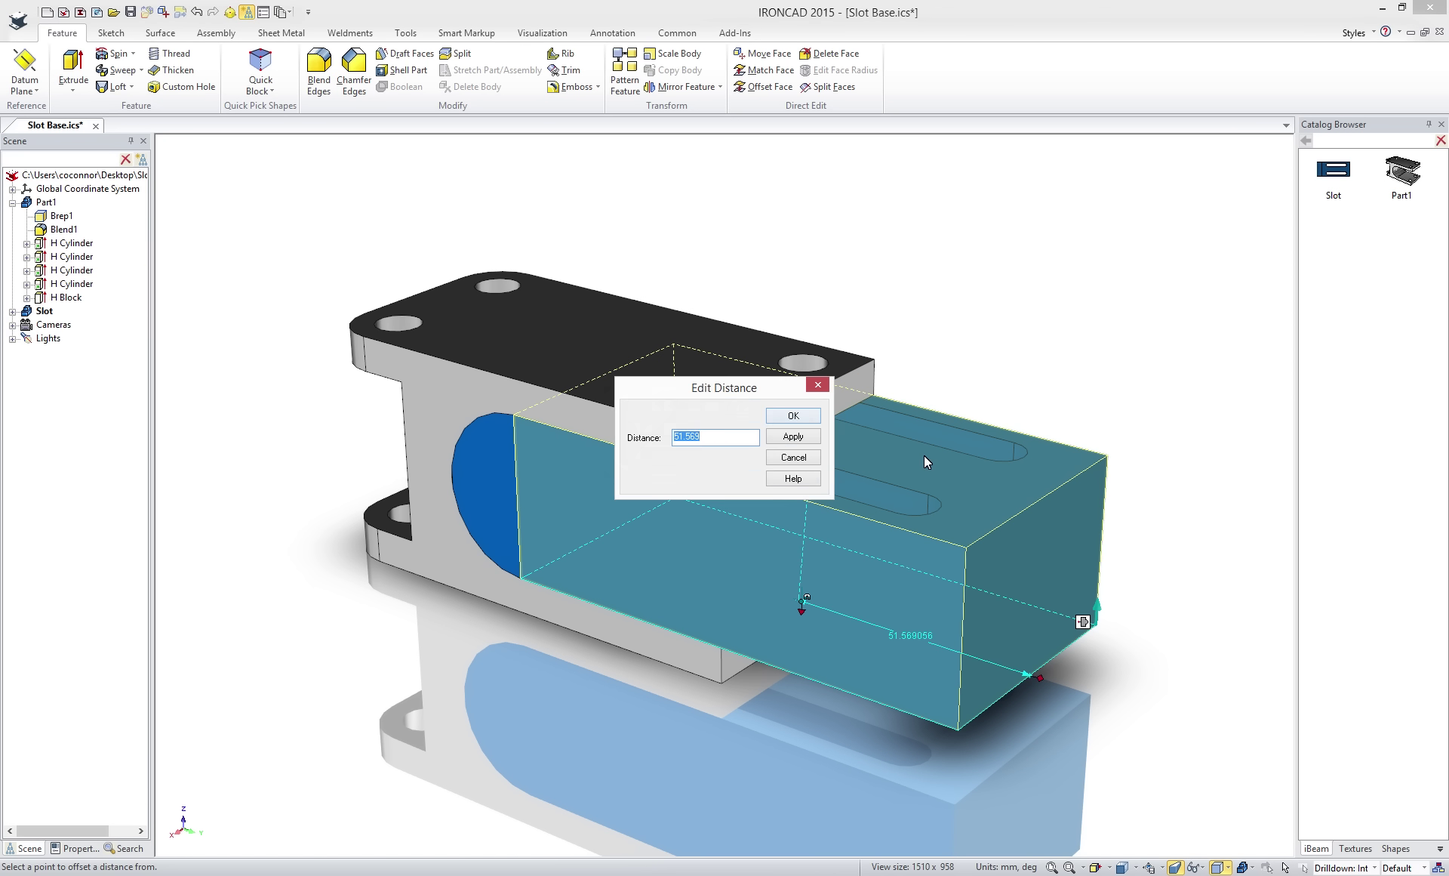
text(55)
key(Return)
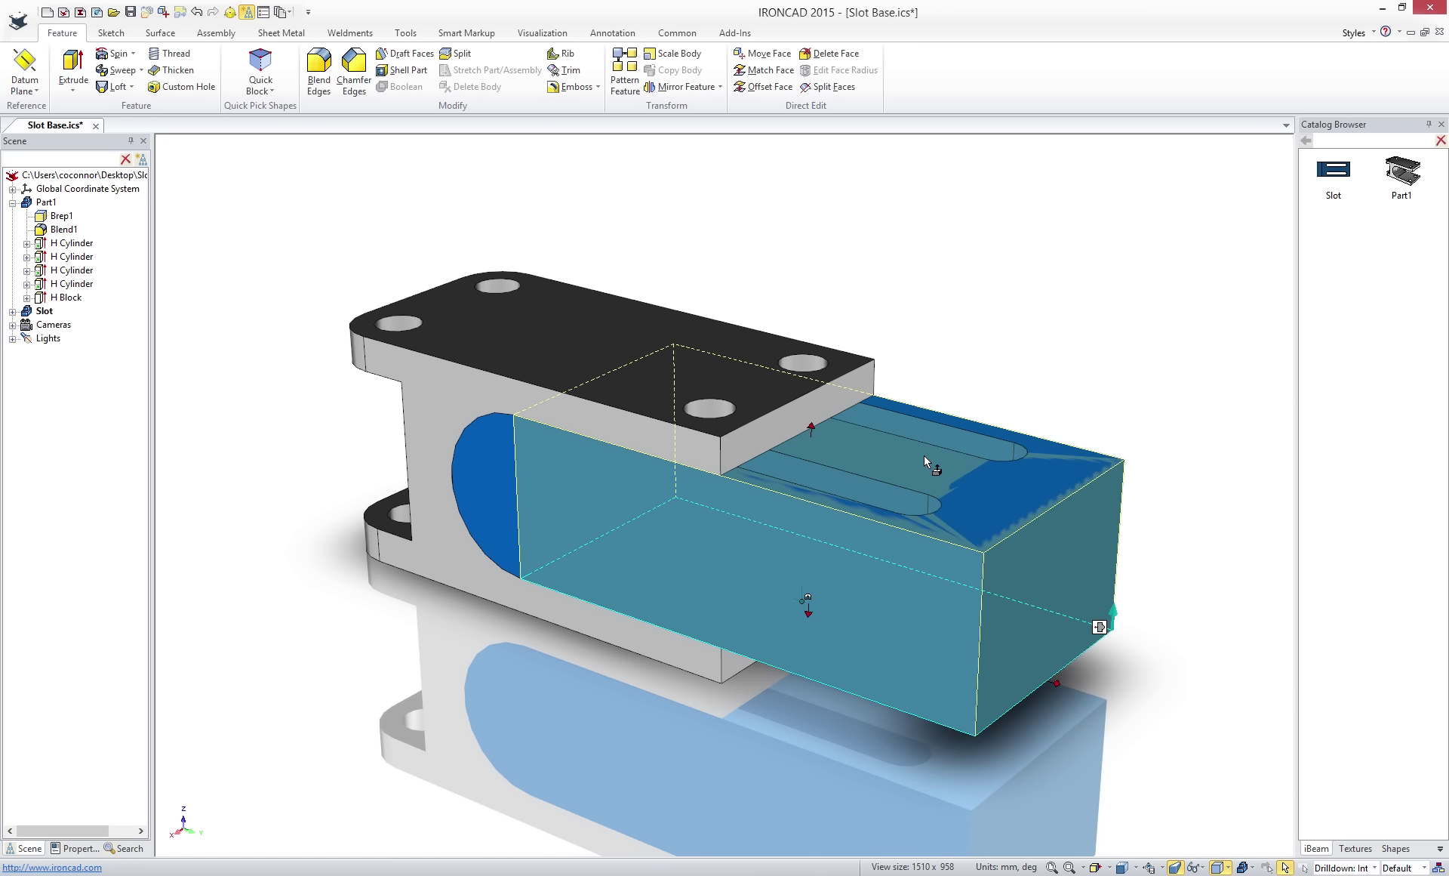
click(1212, 402)
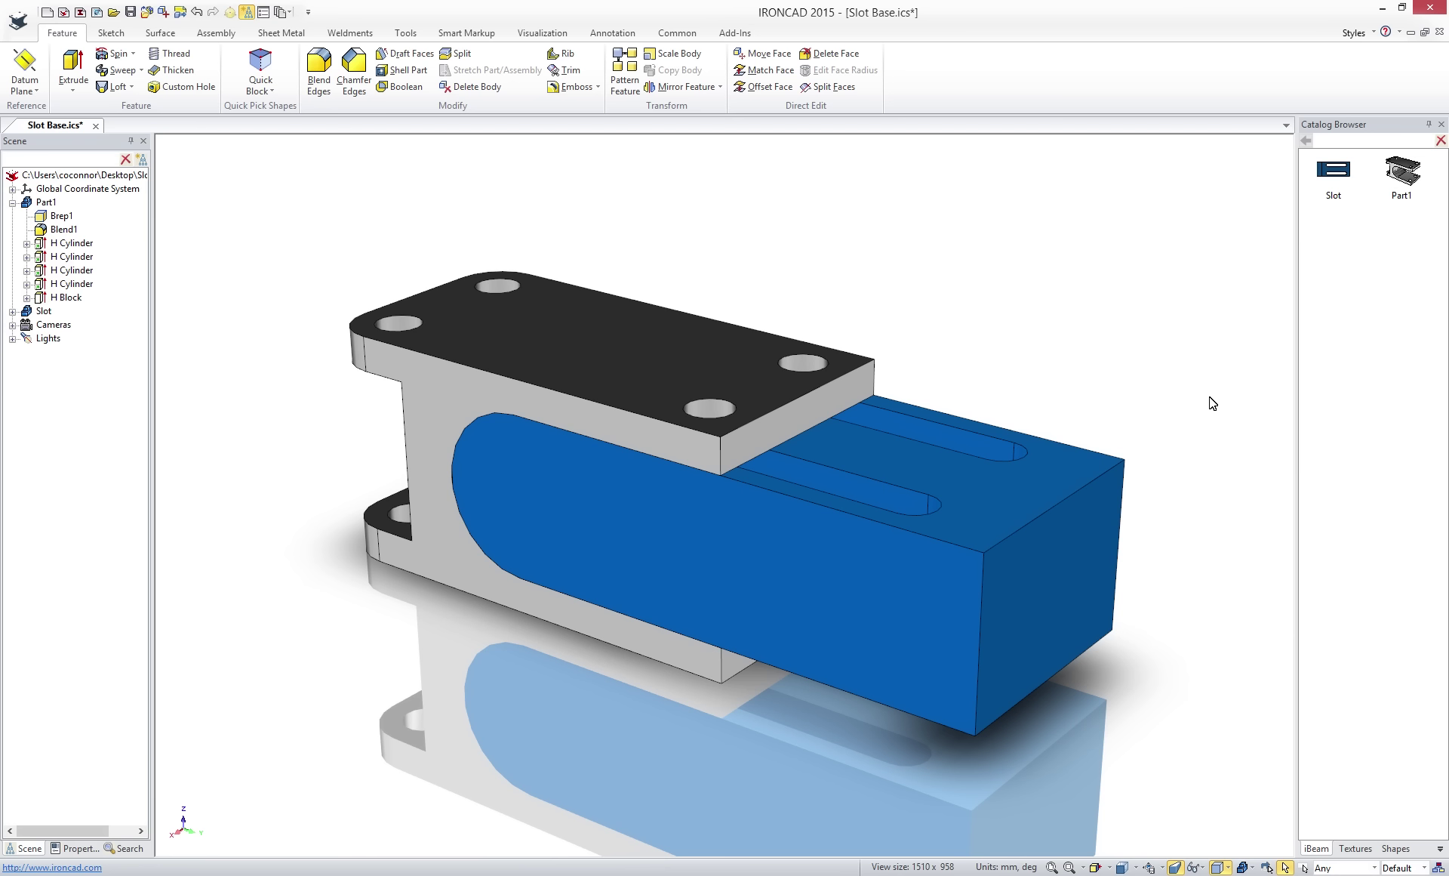
Insert an M10 x 1.5 bolt, 65 long, with standard nut and plain washer in an upper-flange hole, duplicating it across the linked holes.
click(1440, 848)
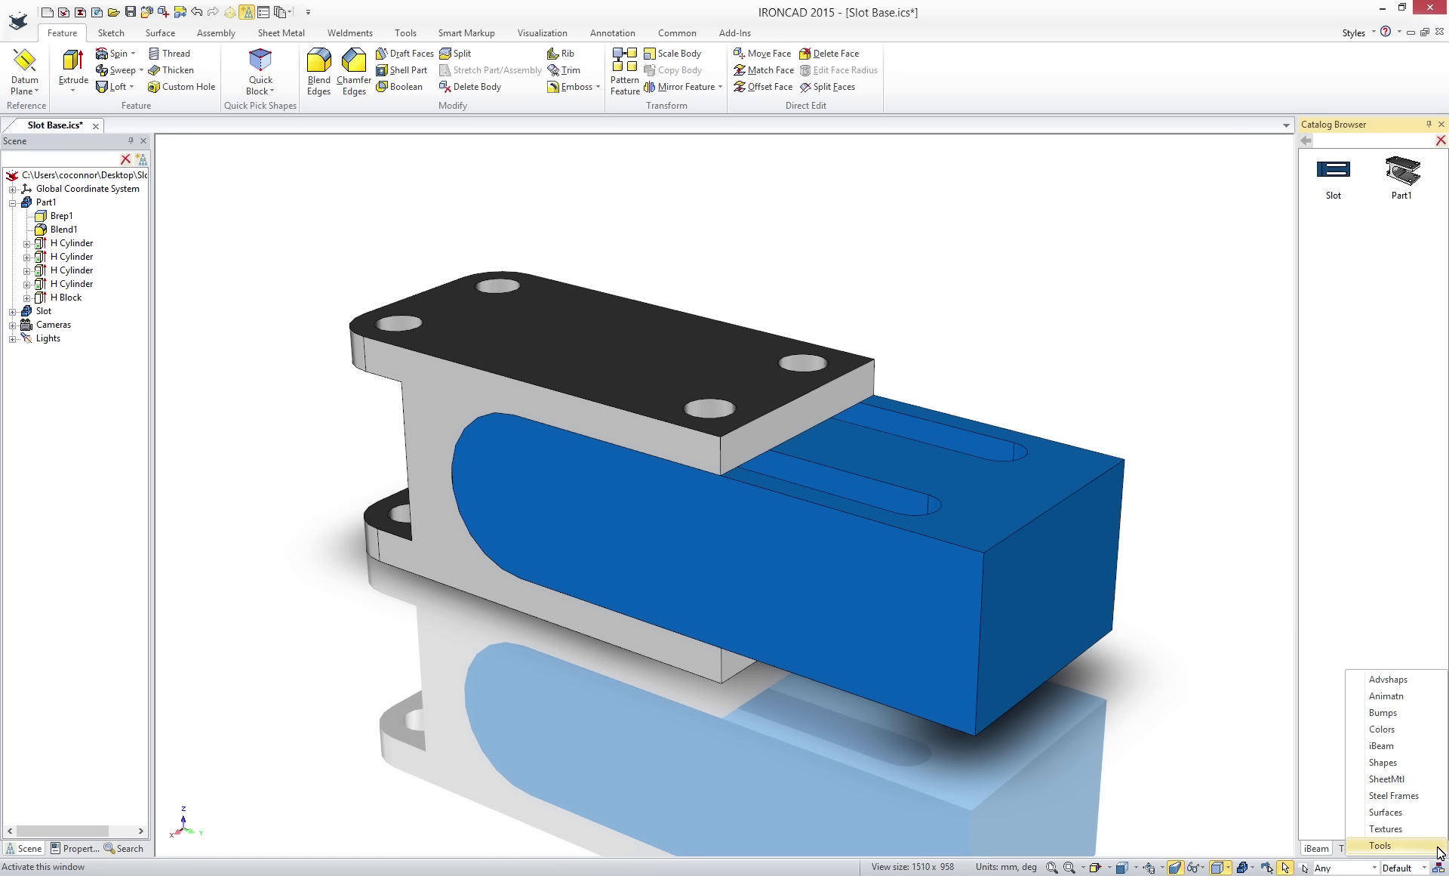
click(1439, 849)
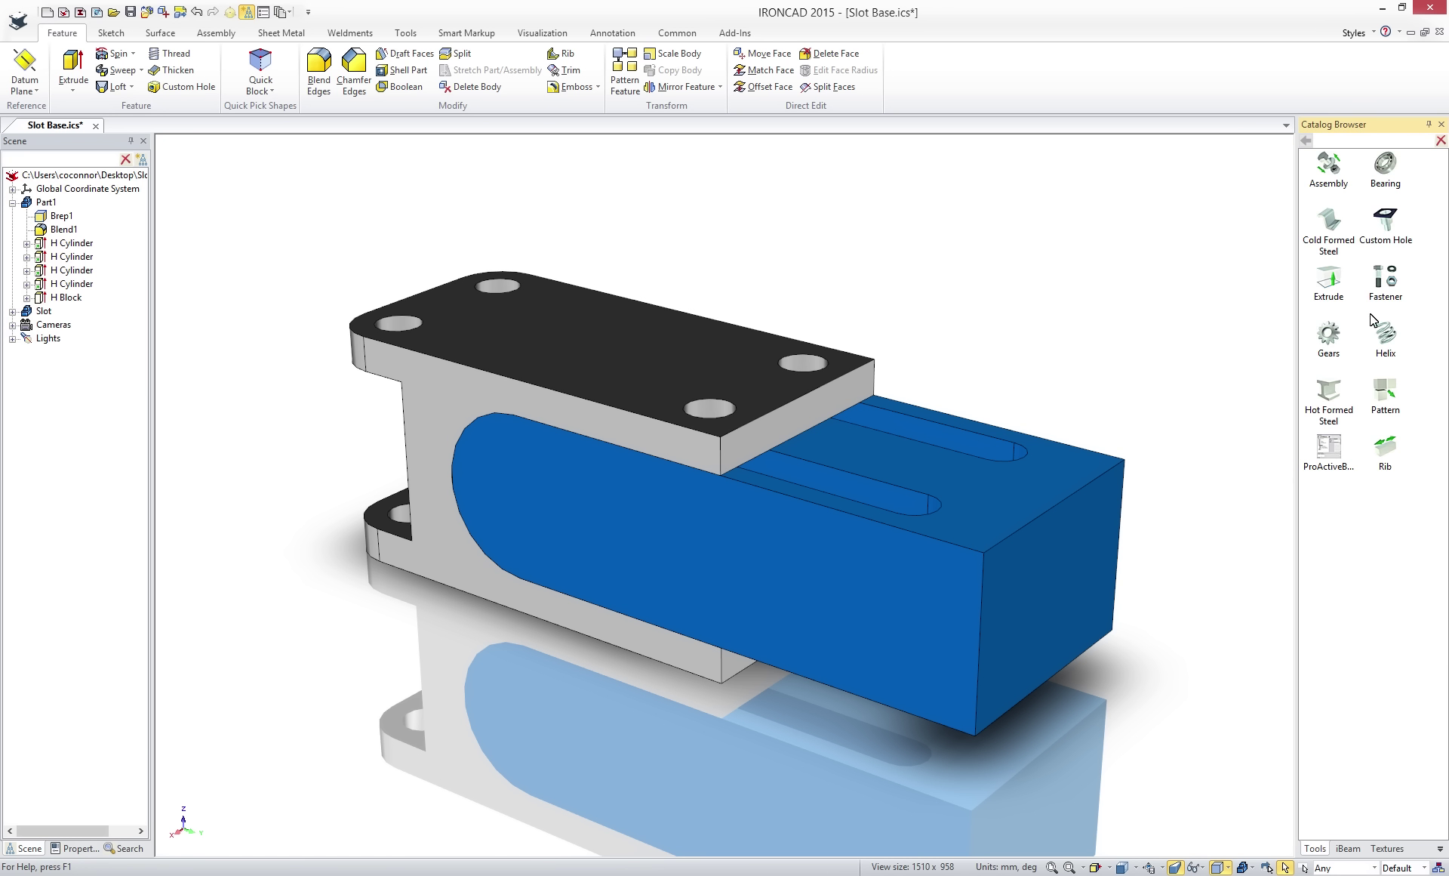
drag(1386, 278, 711, 412)
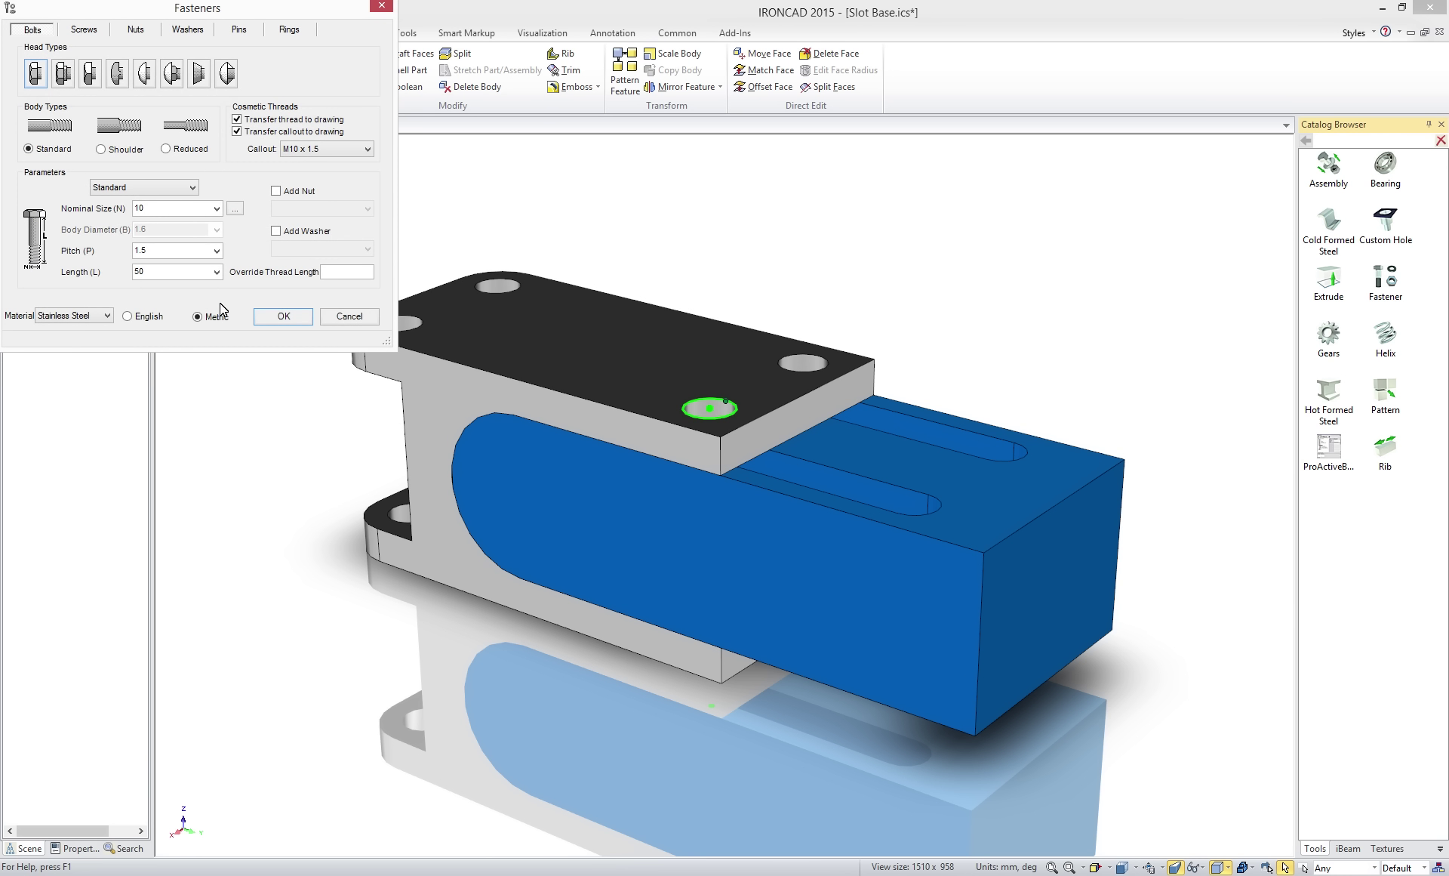
click(216, 273)
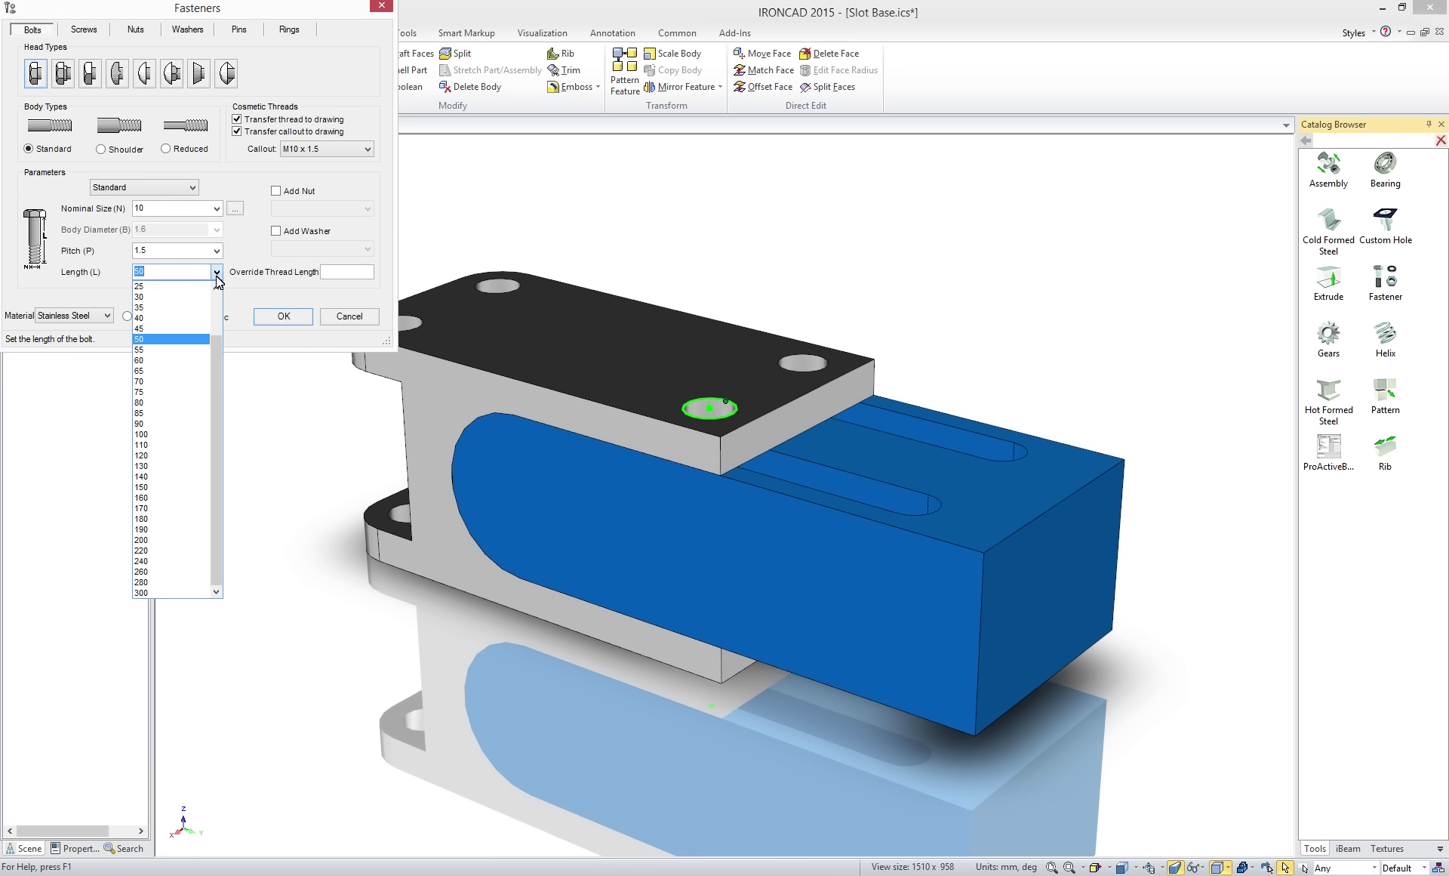
click(192, 368)
click(276, 192)
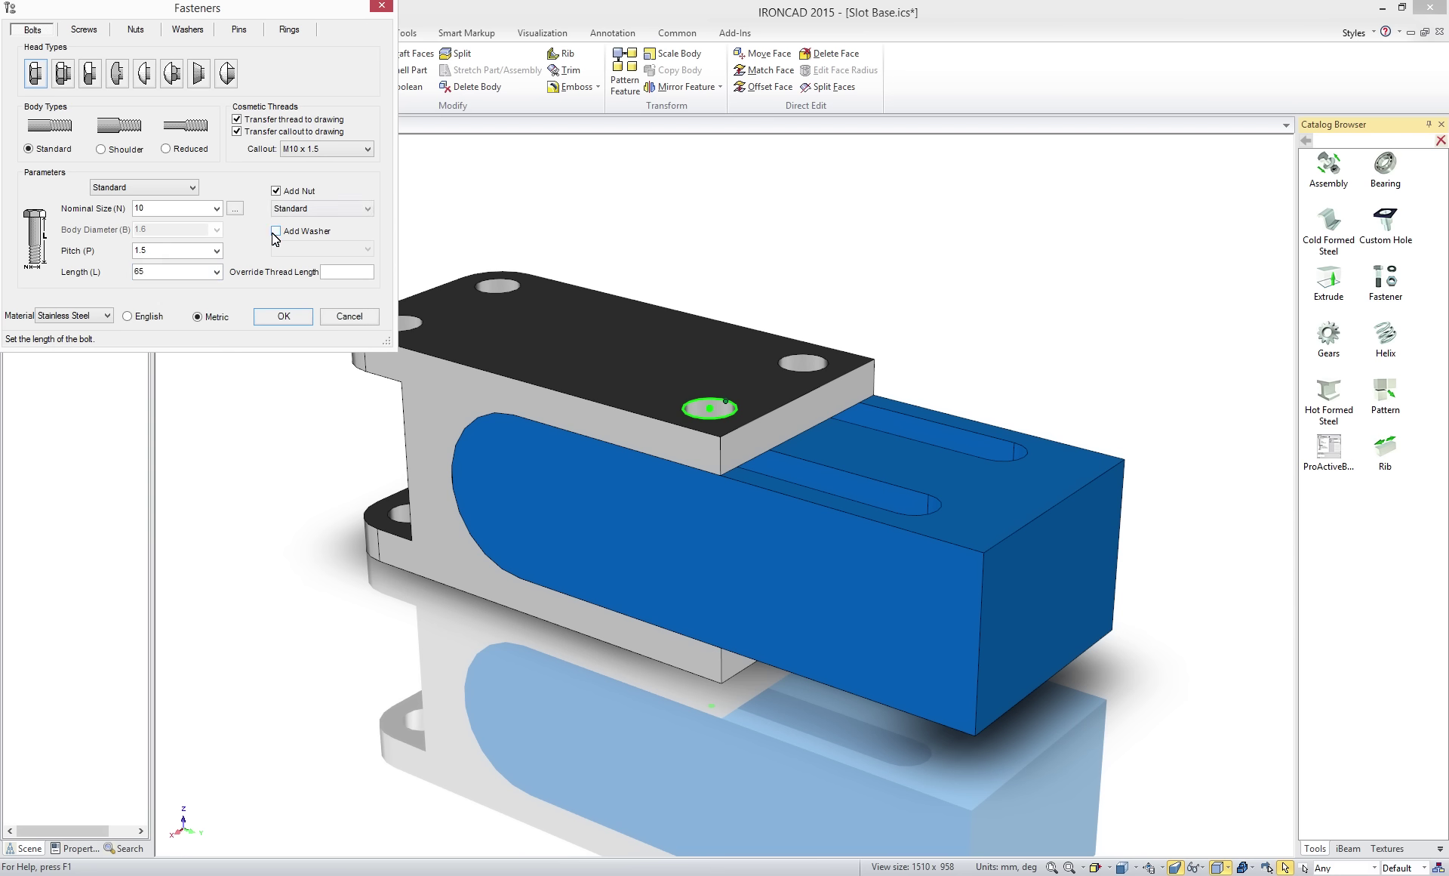
click(277, 232)
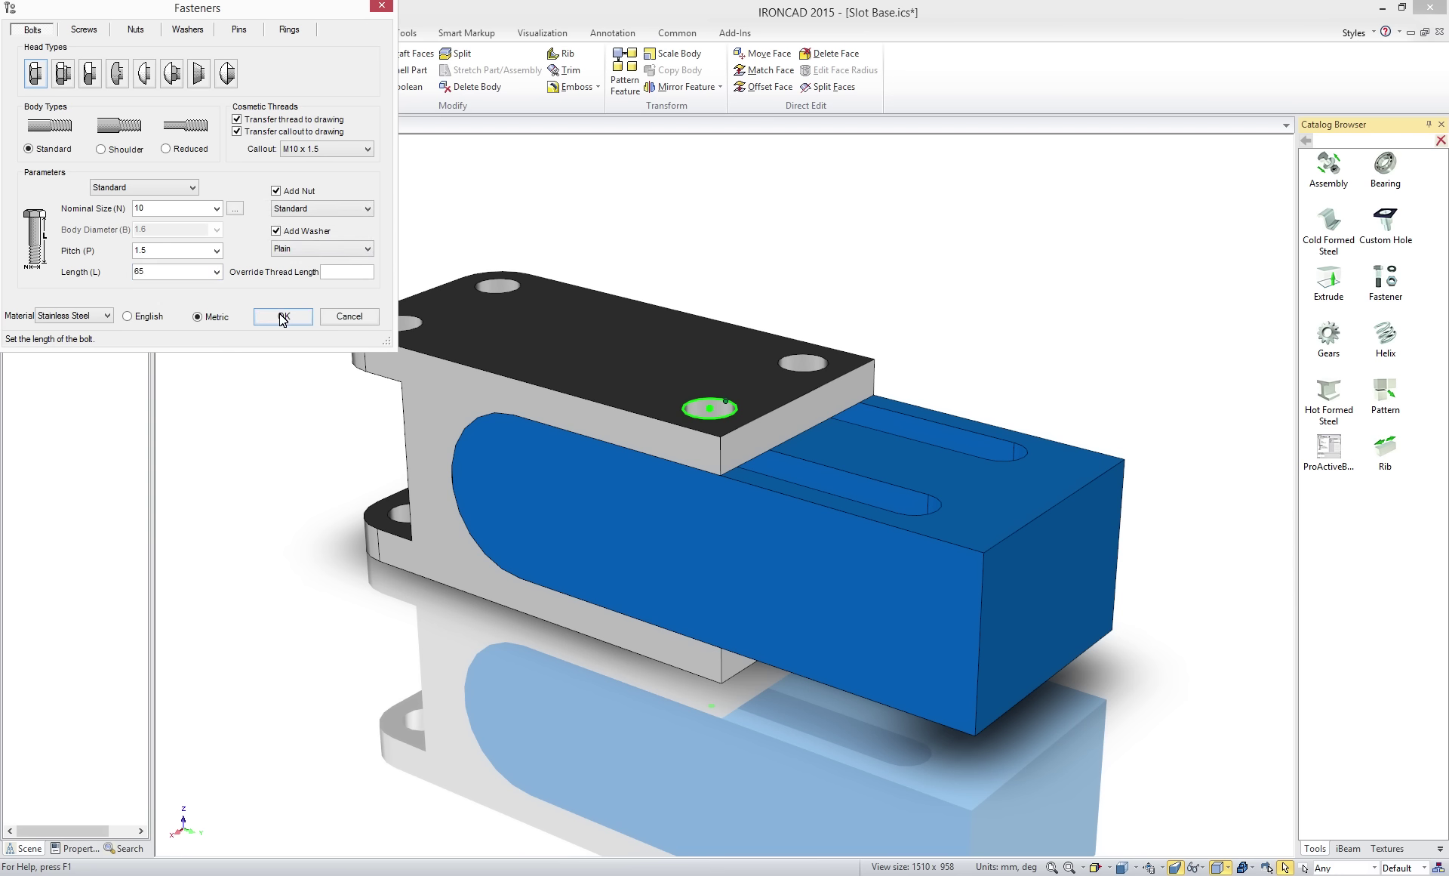
click(282, 317)
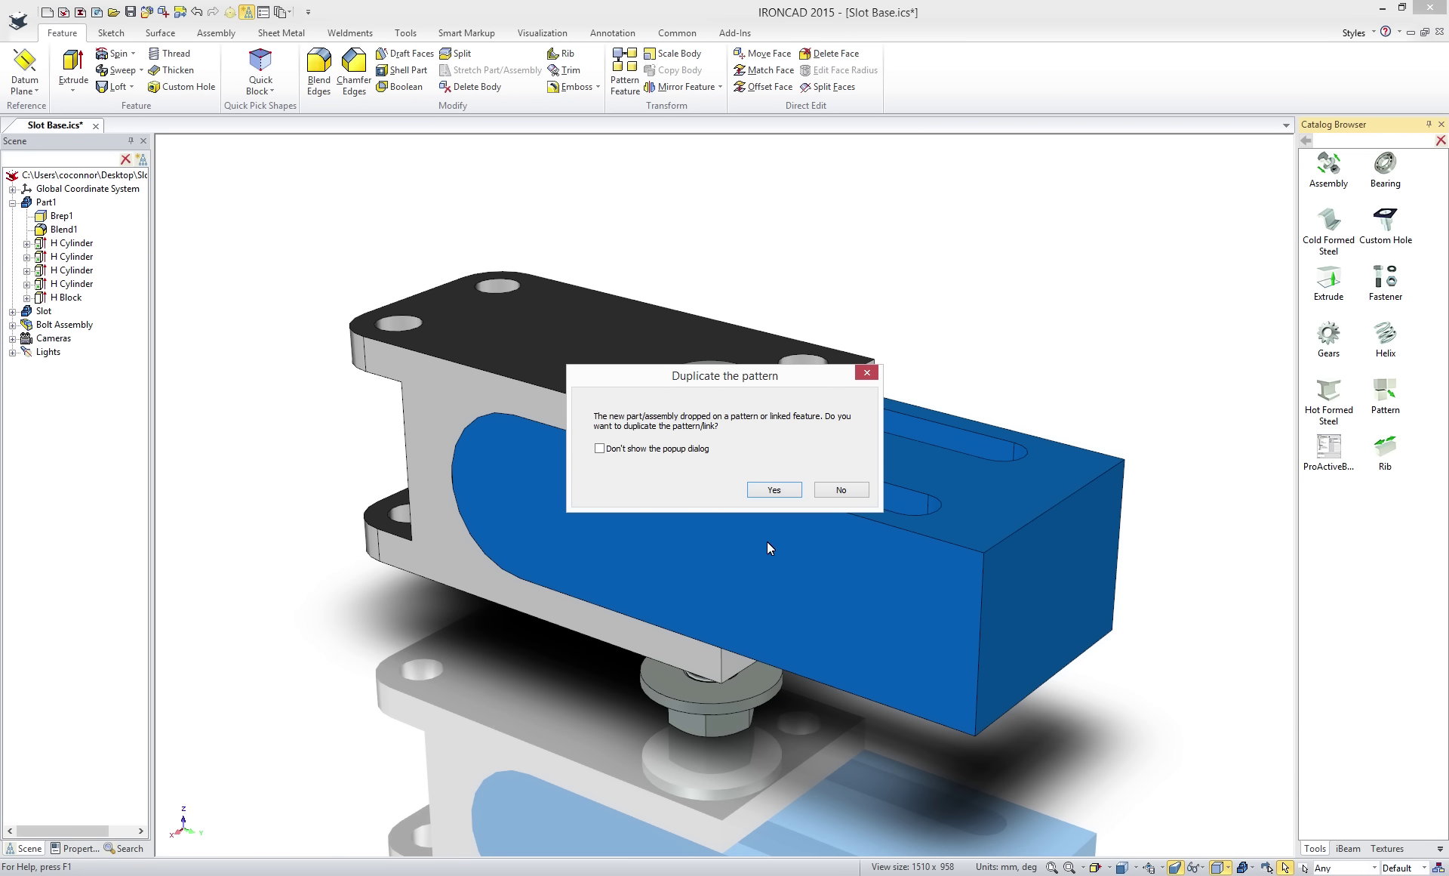
click(784, 496)
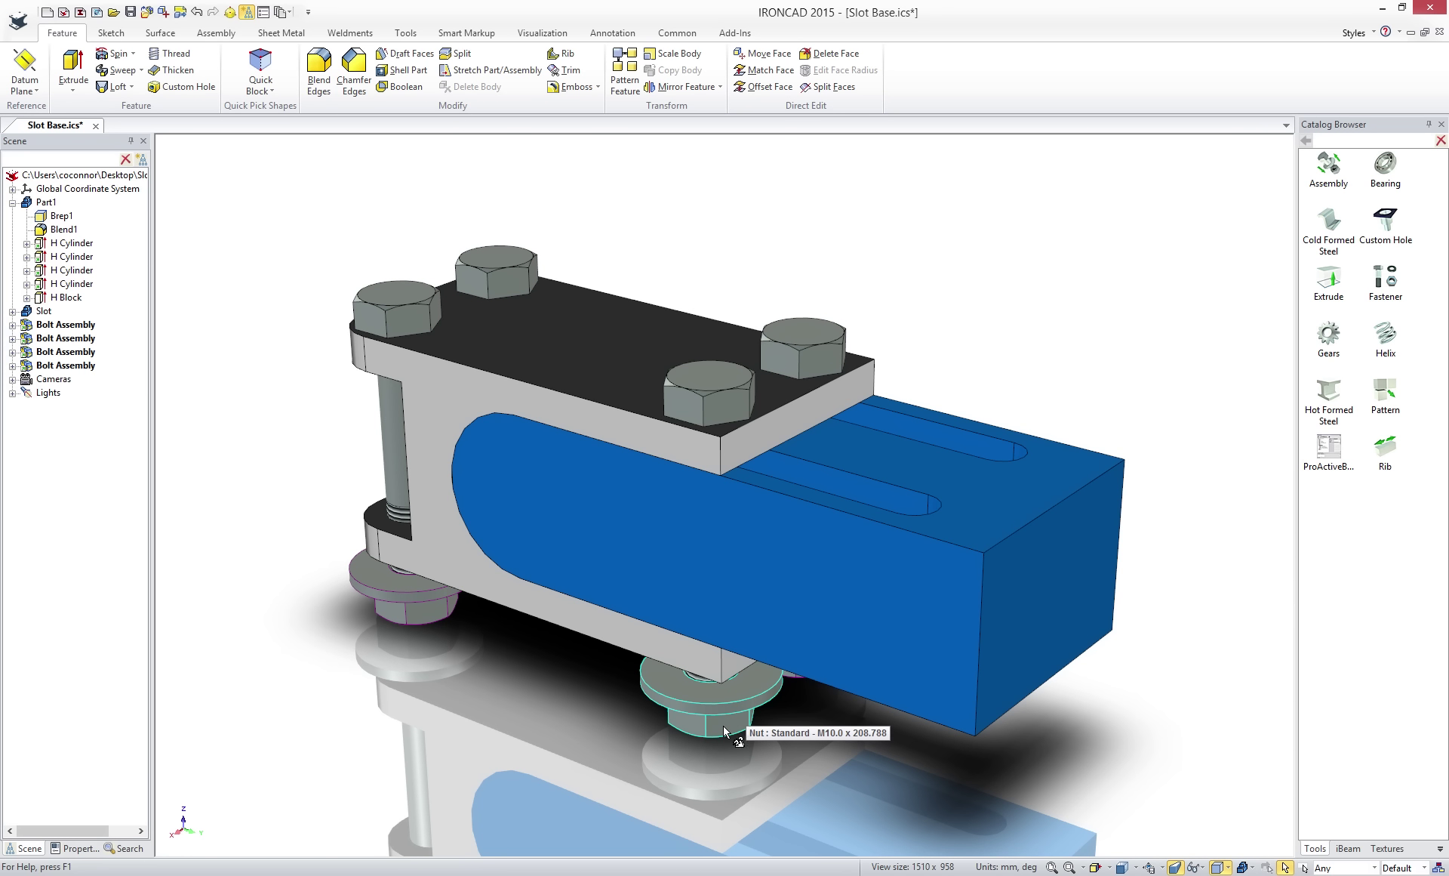
Slide the linked nut and washer up along the bolt axis against the lower flange's underside with the TriBall.
key(F10)
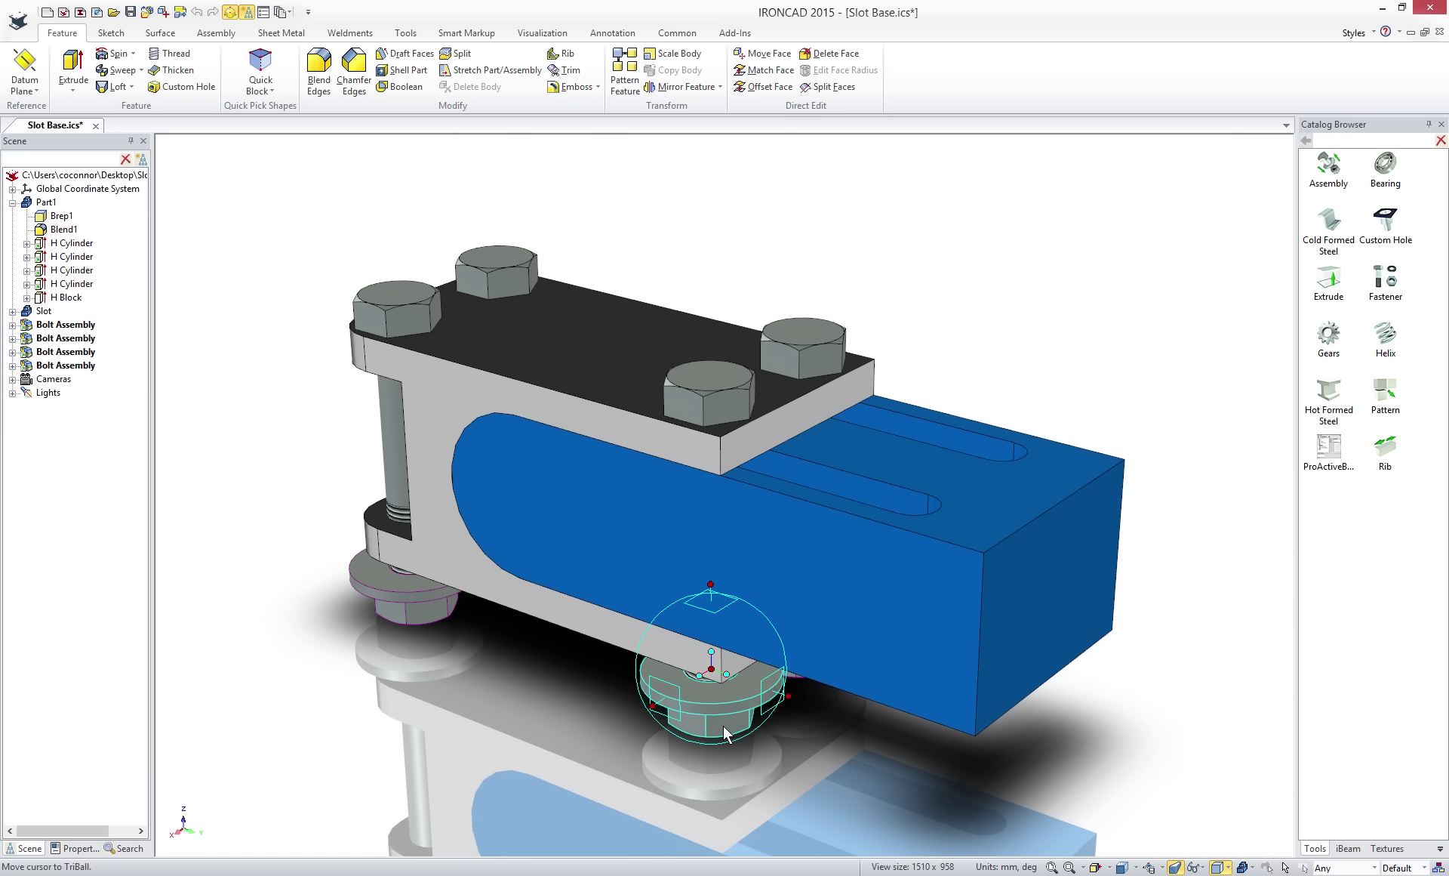
click(711, 584)
drag(714, 645, 713, 625)
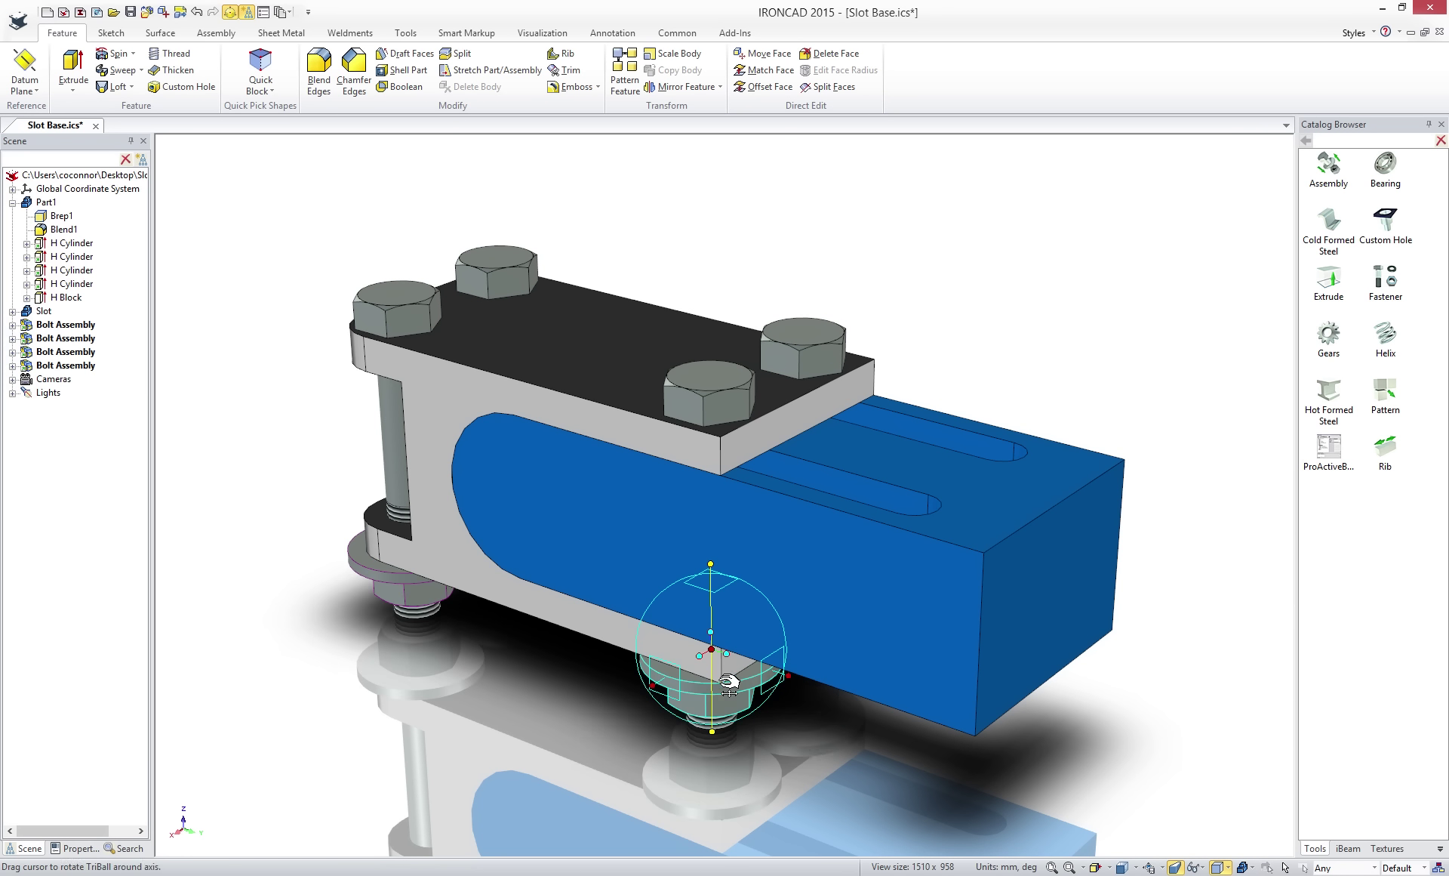
key(F10)
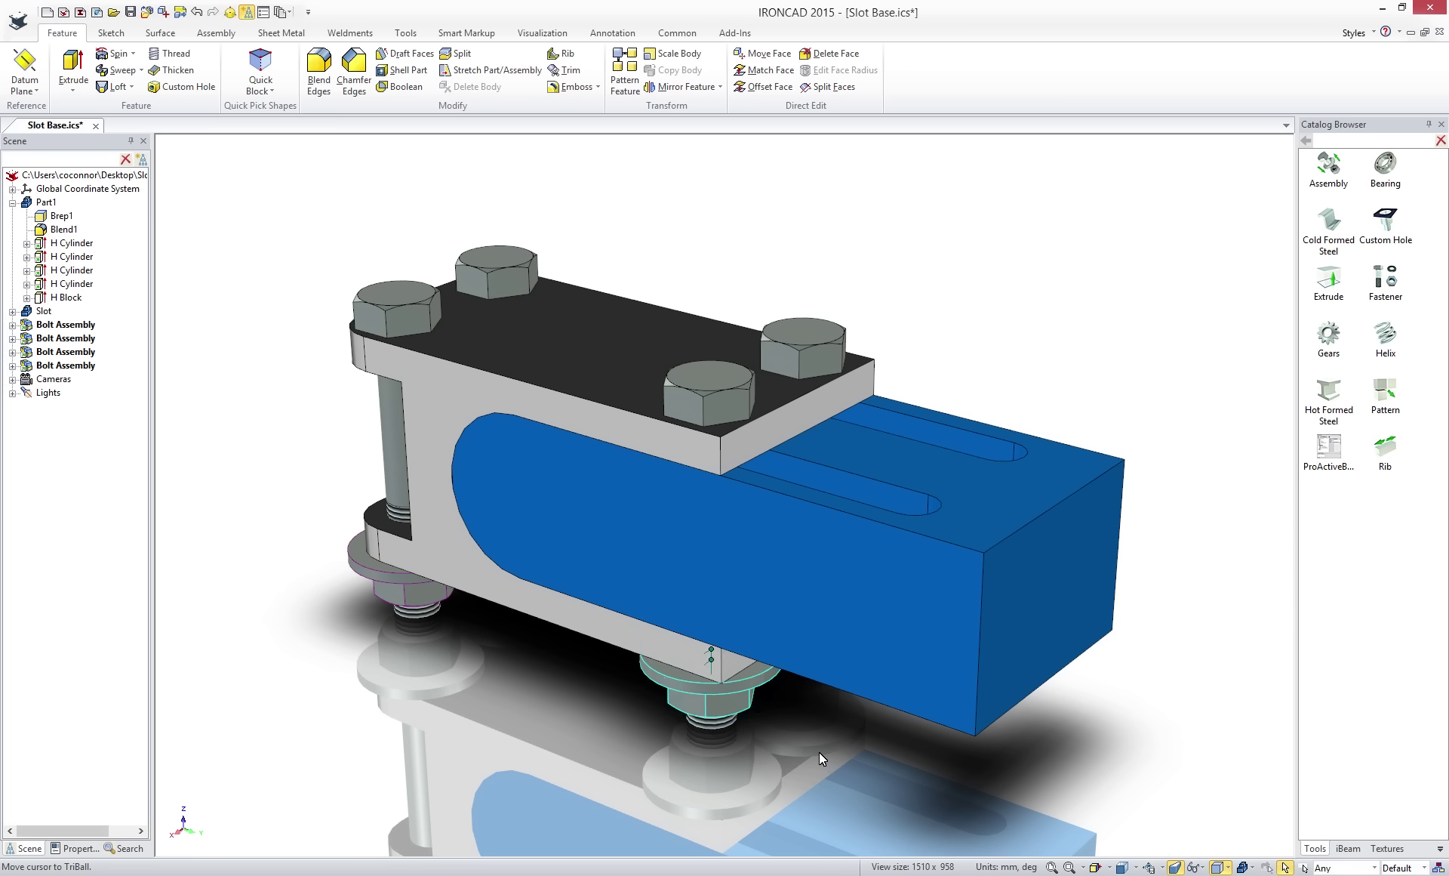
click(818, 752)
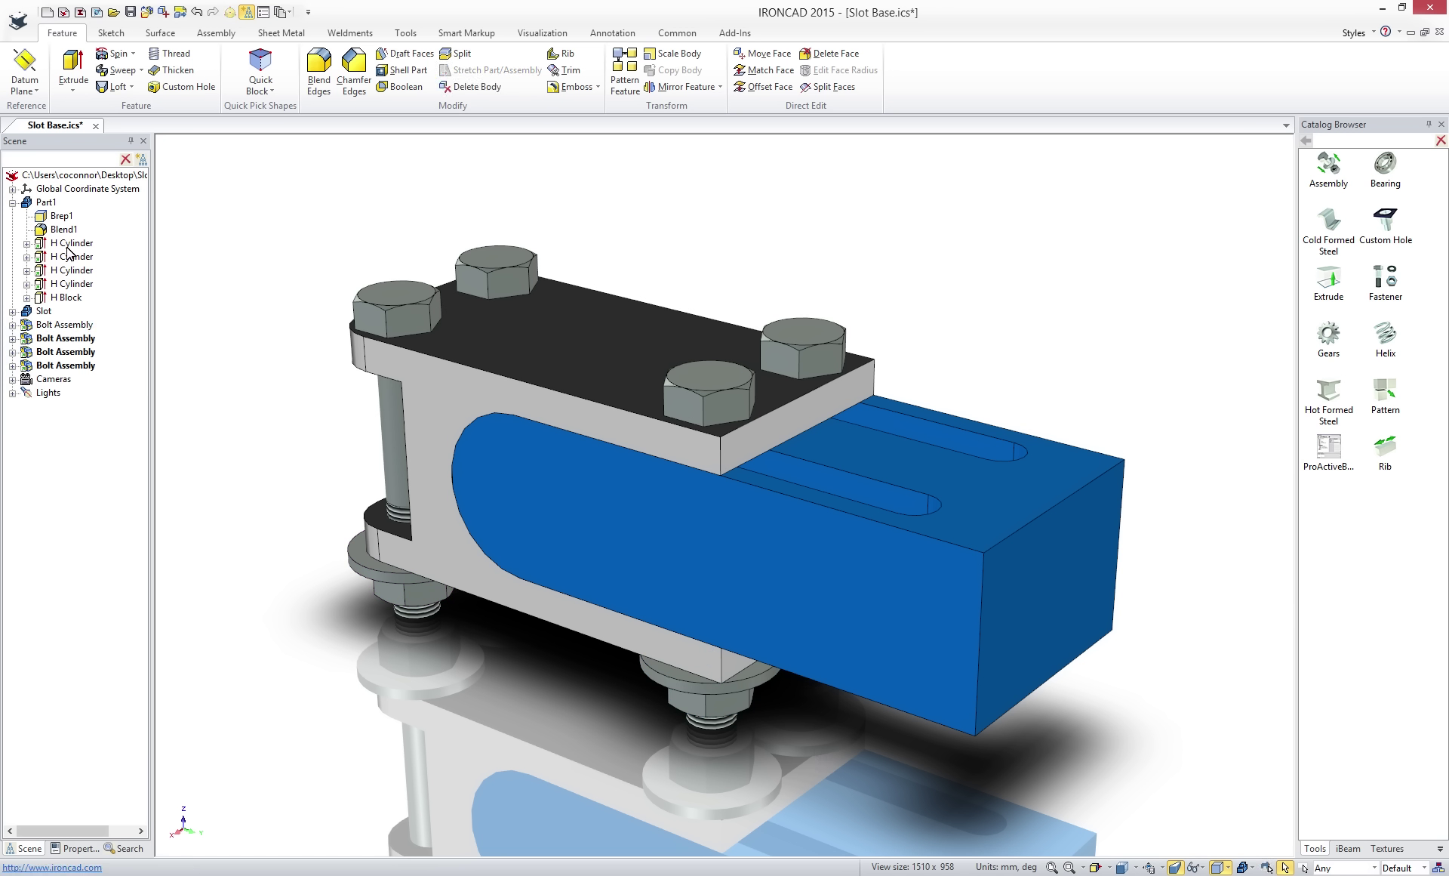
Rename Part1 in the scene tree as Base.
click(46, 203)
click(46, 203)
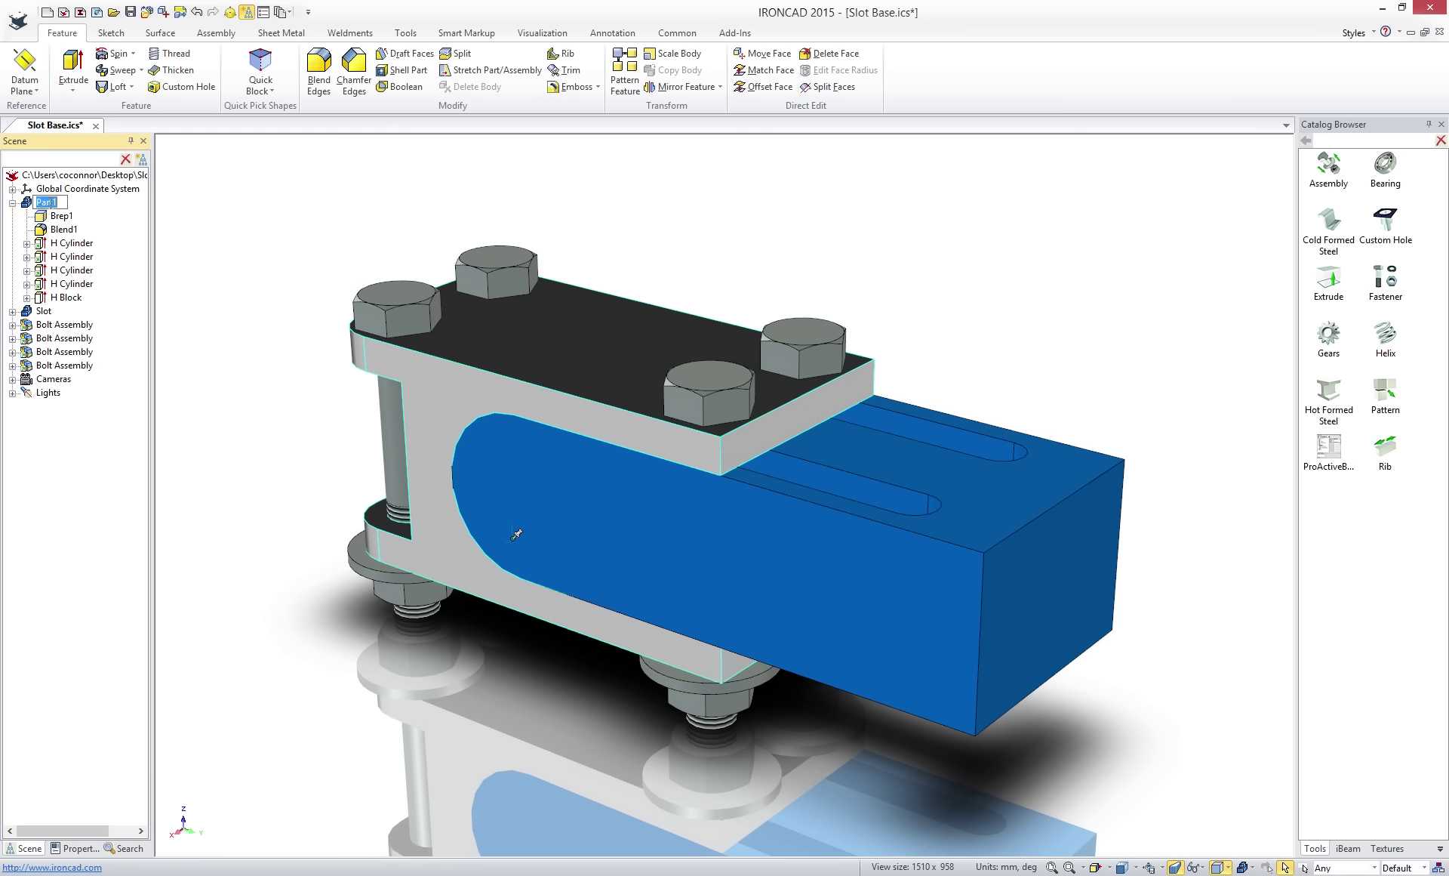
text(Base)
Set the Base part's bill-of-materials part number to zz in its part properties.
right_click(45, 203)
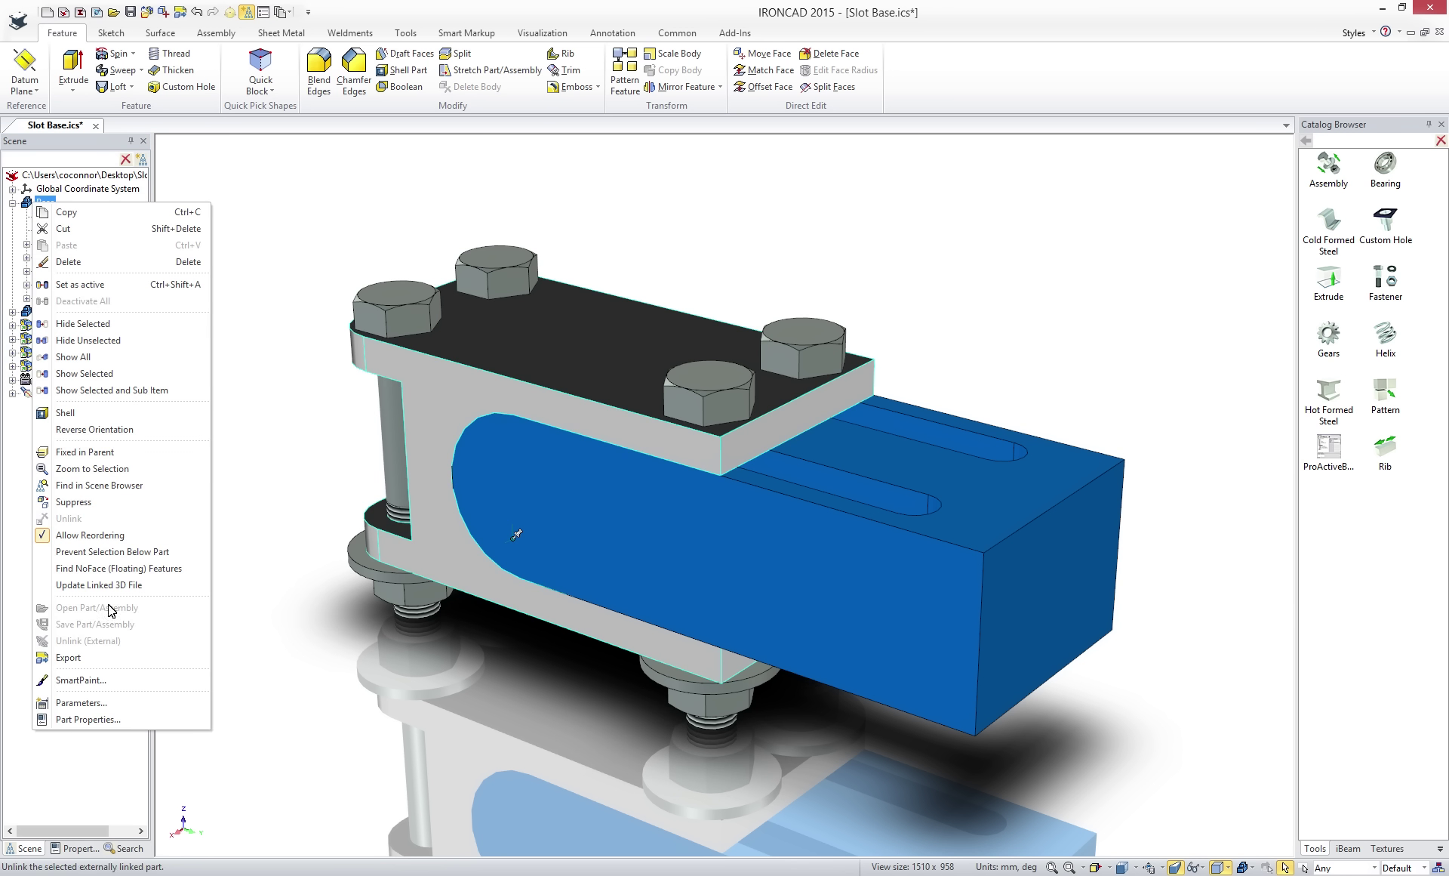
click(138, 726)
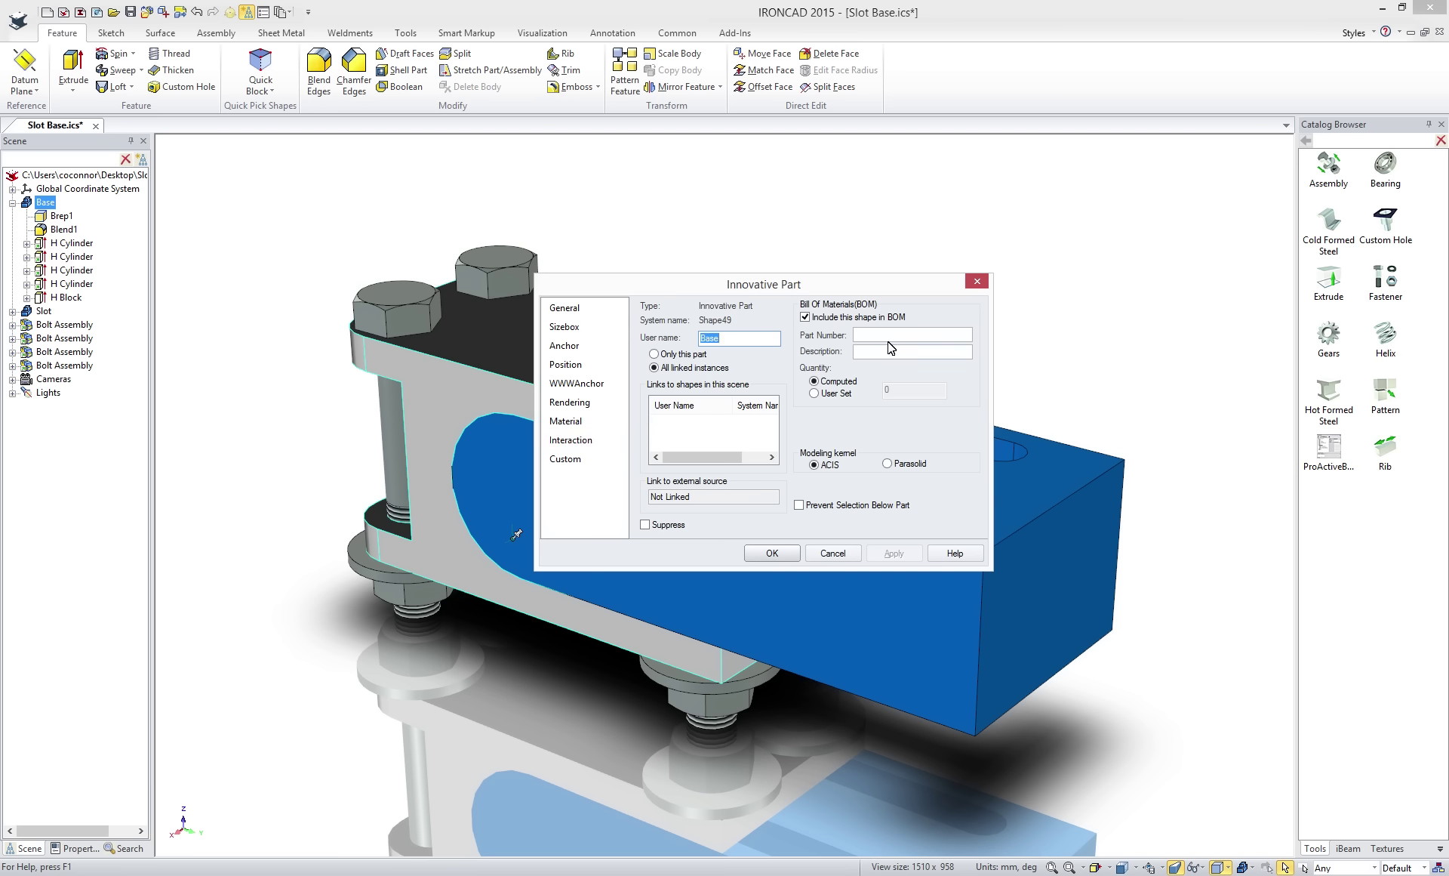
click(888, 339)
text(zzz)
click(880, 353)
click(772, 553)
Group the base, slot and bolt assemblies into one assembly and name it Slot Base.
shift+click(31, 367)
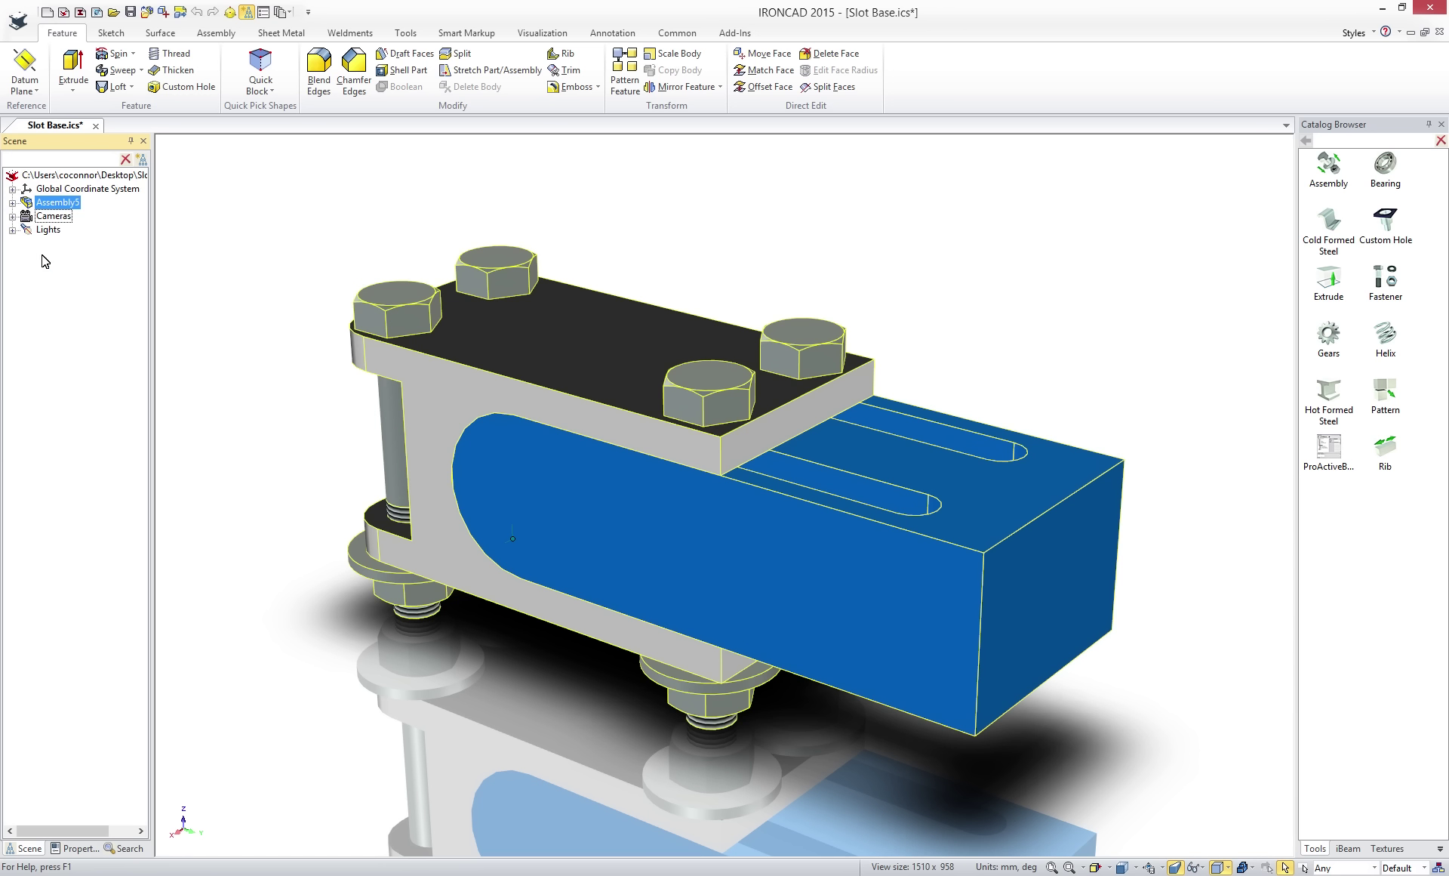
click(55, 203)
text(Slot Base)
click(68, 309)
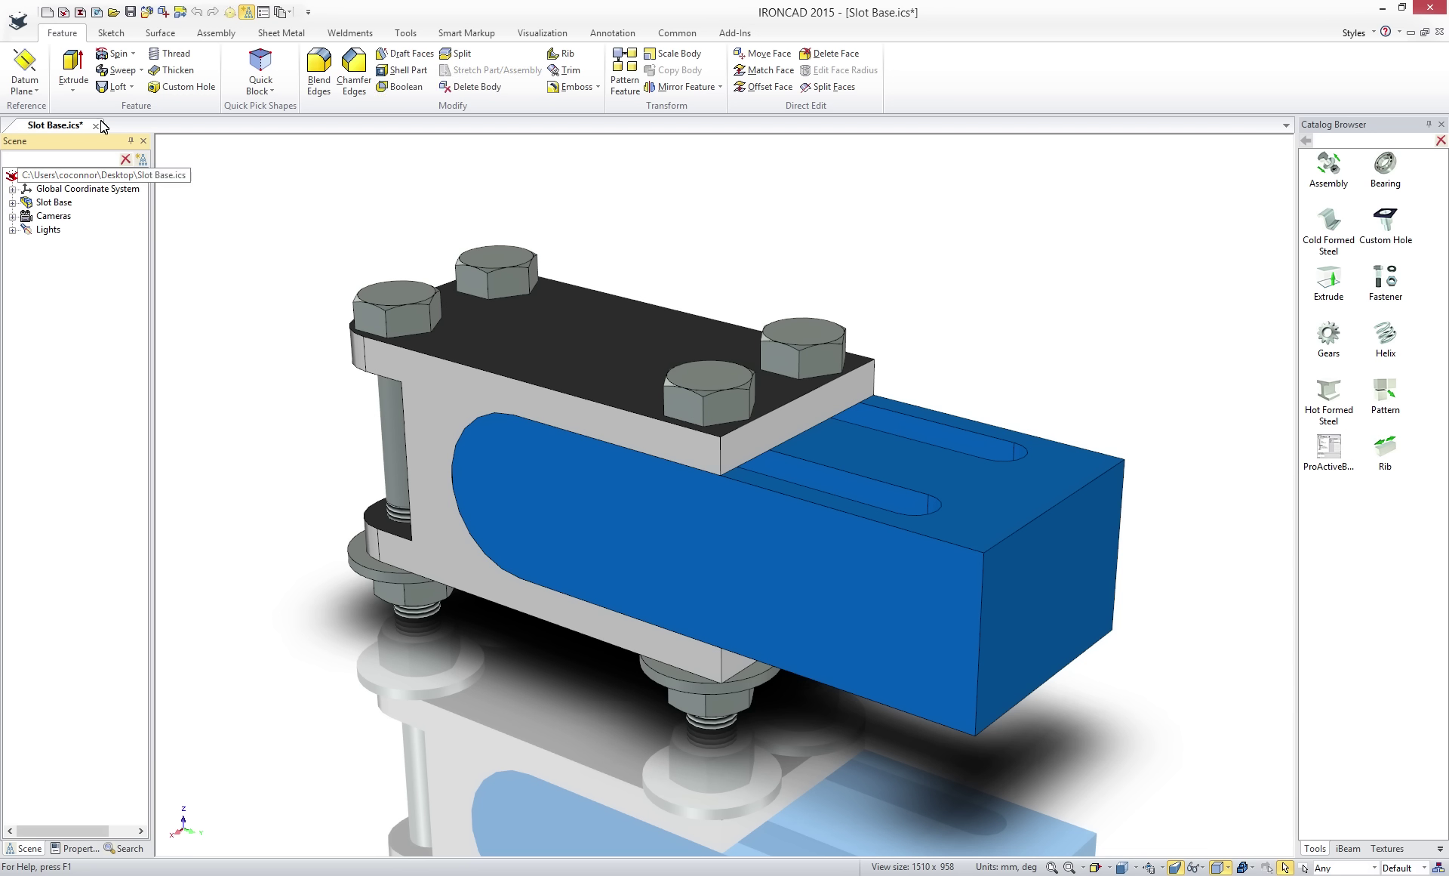
Create a new drawing document from the default template.
click(81, 12)
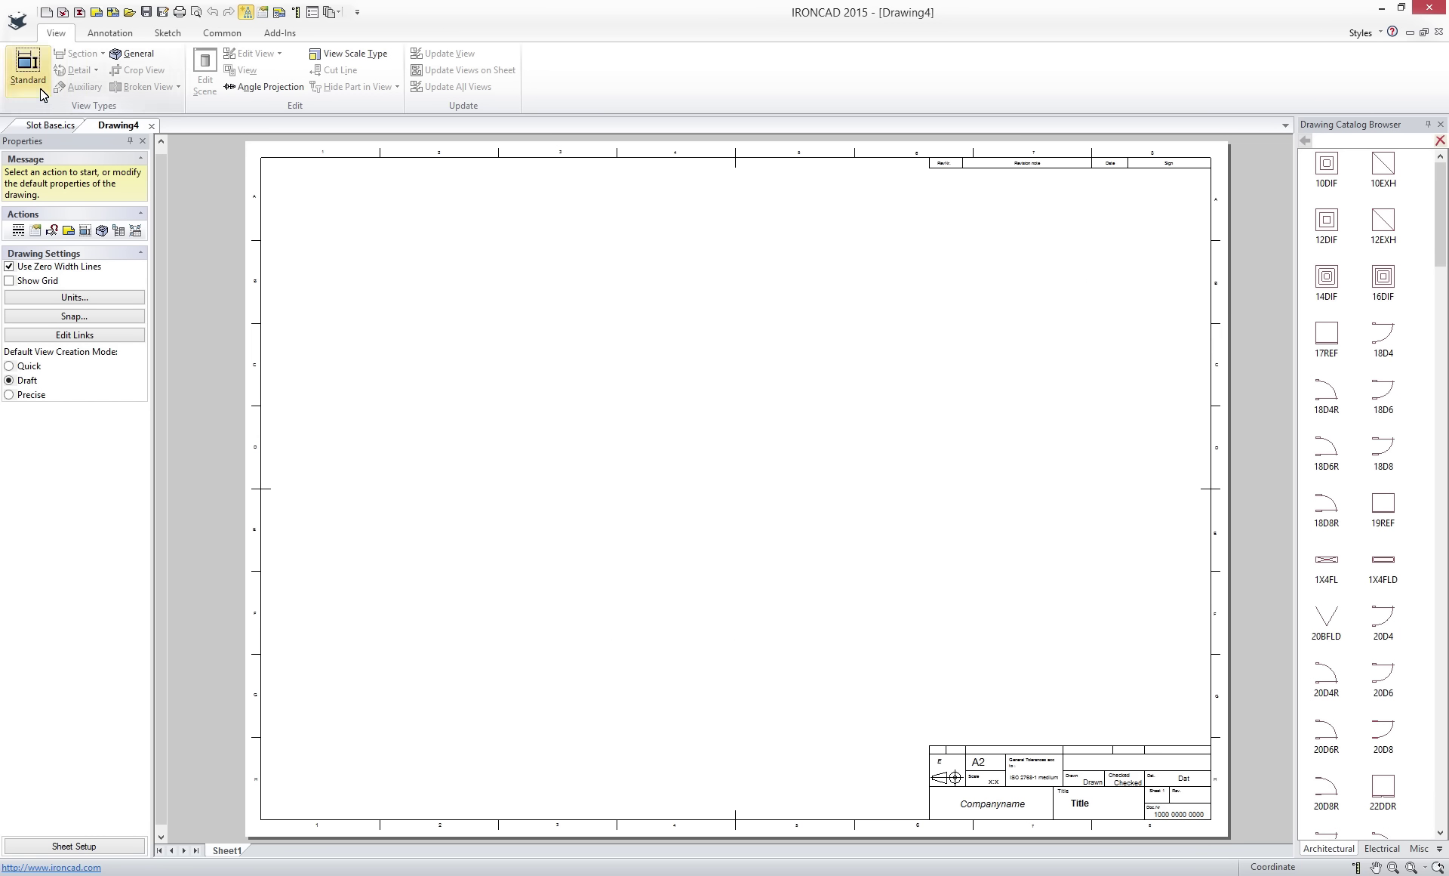
Insert a front view of Slot Base.ics on the sheet at the standard 2:1 scale.
click(31, 71)
click(344, 275)
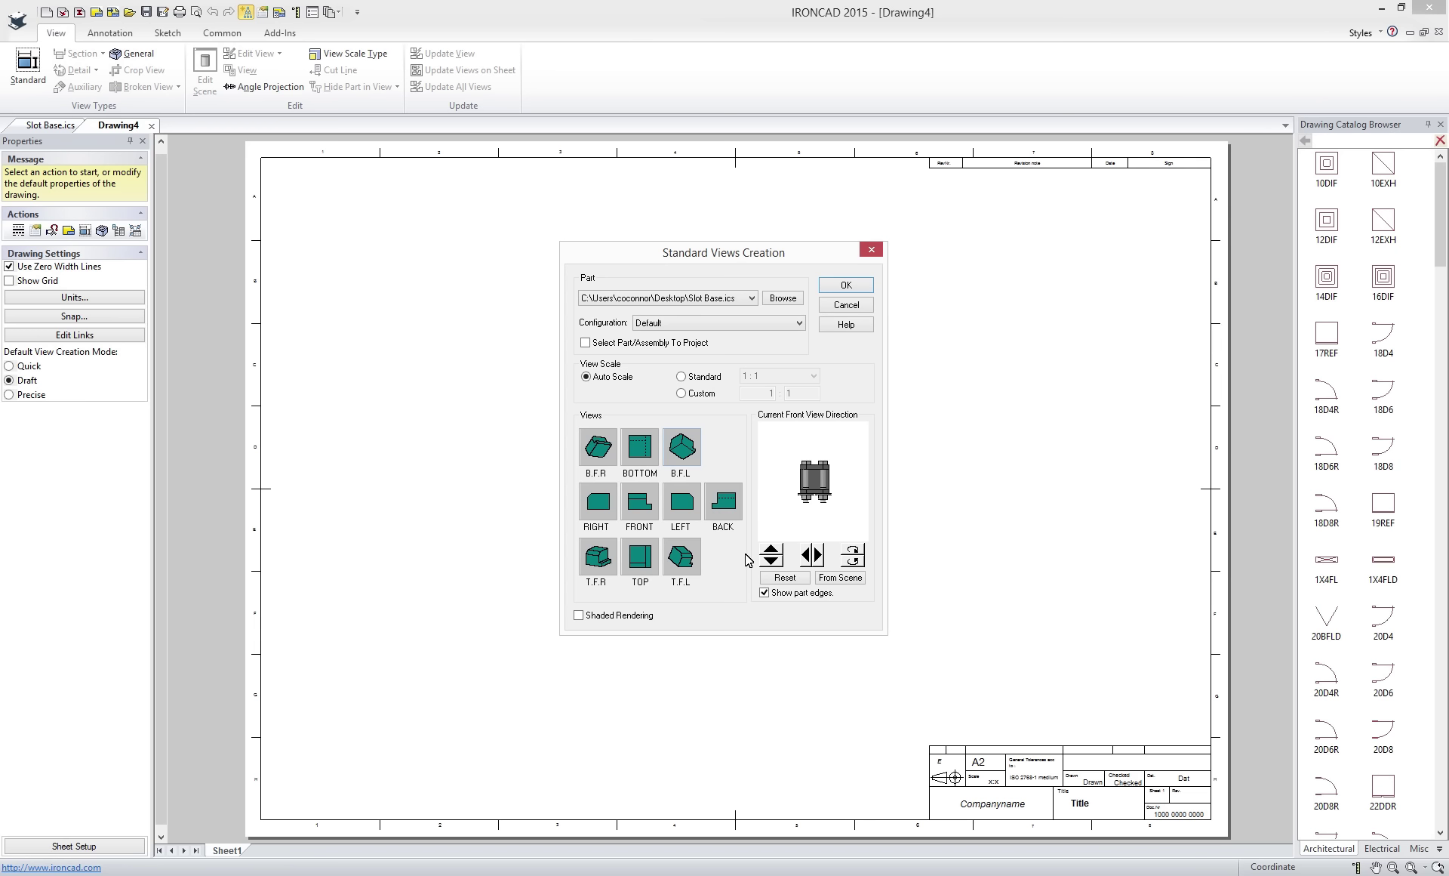
click(644, 507)
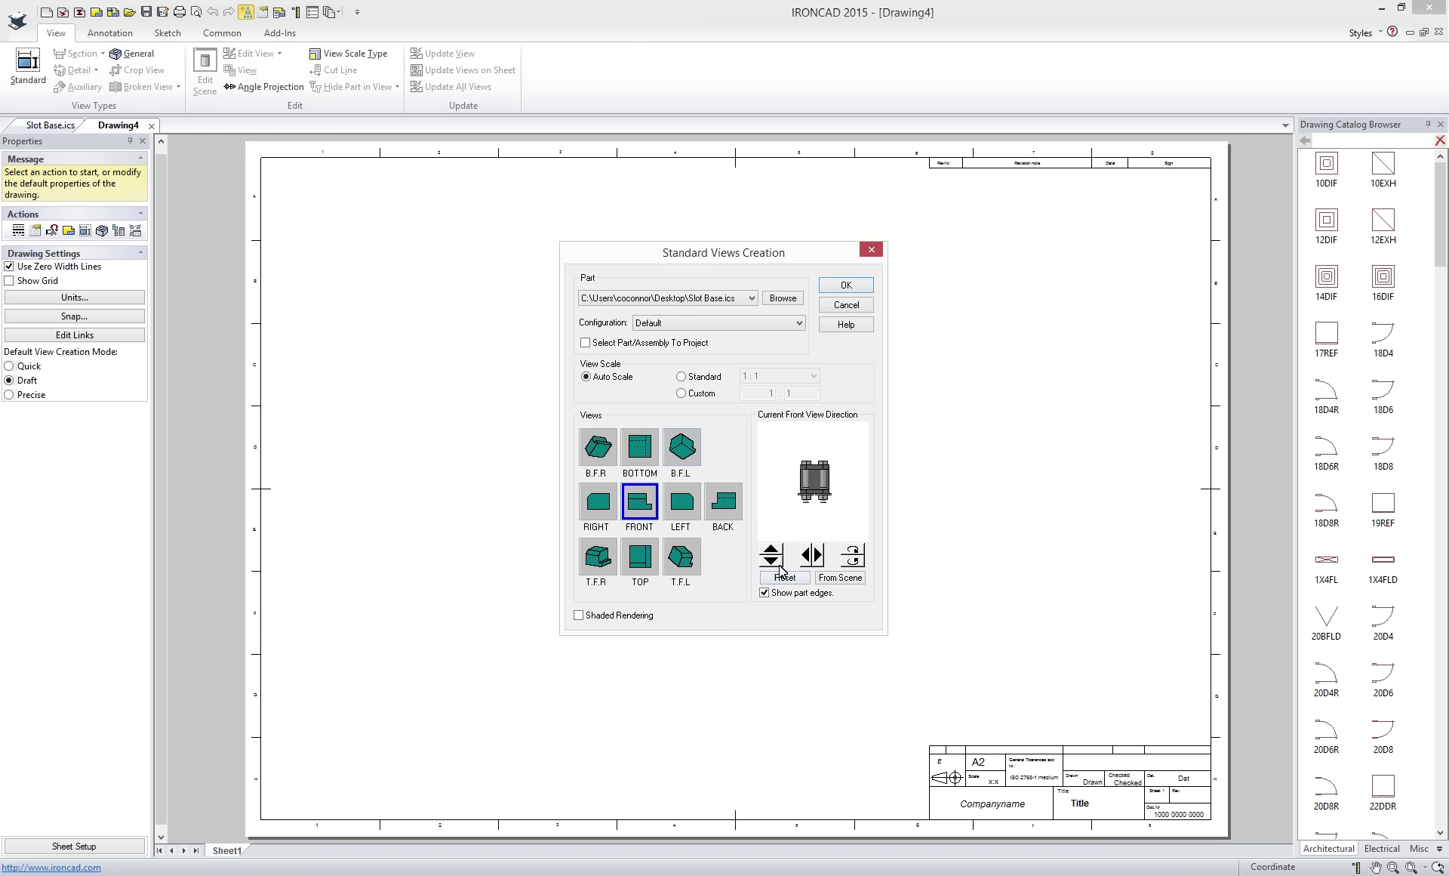
click(699, 382)
click(815, 375)
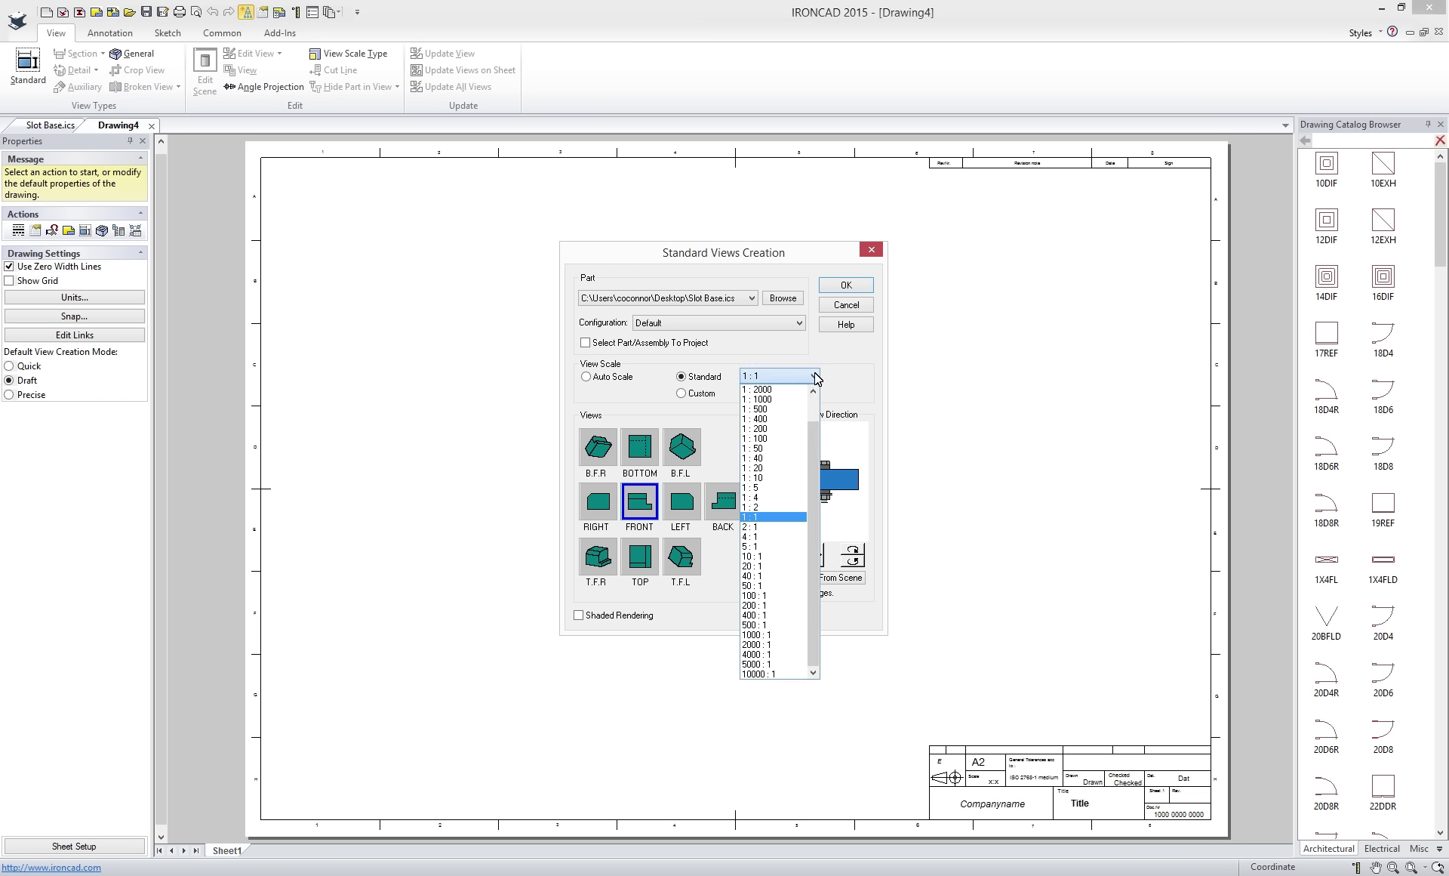
click(770, 526)
click(846, 284)
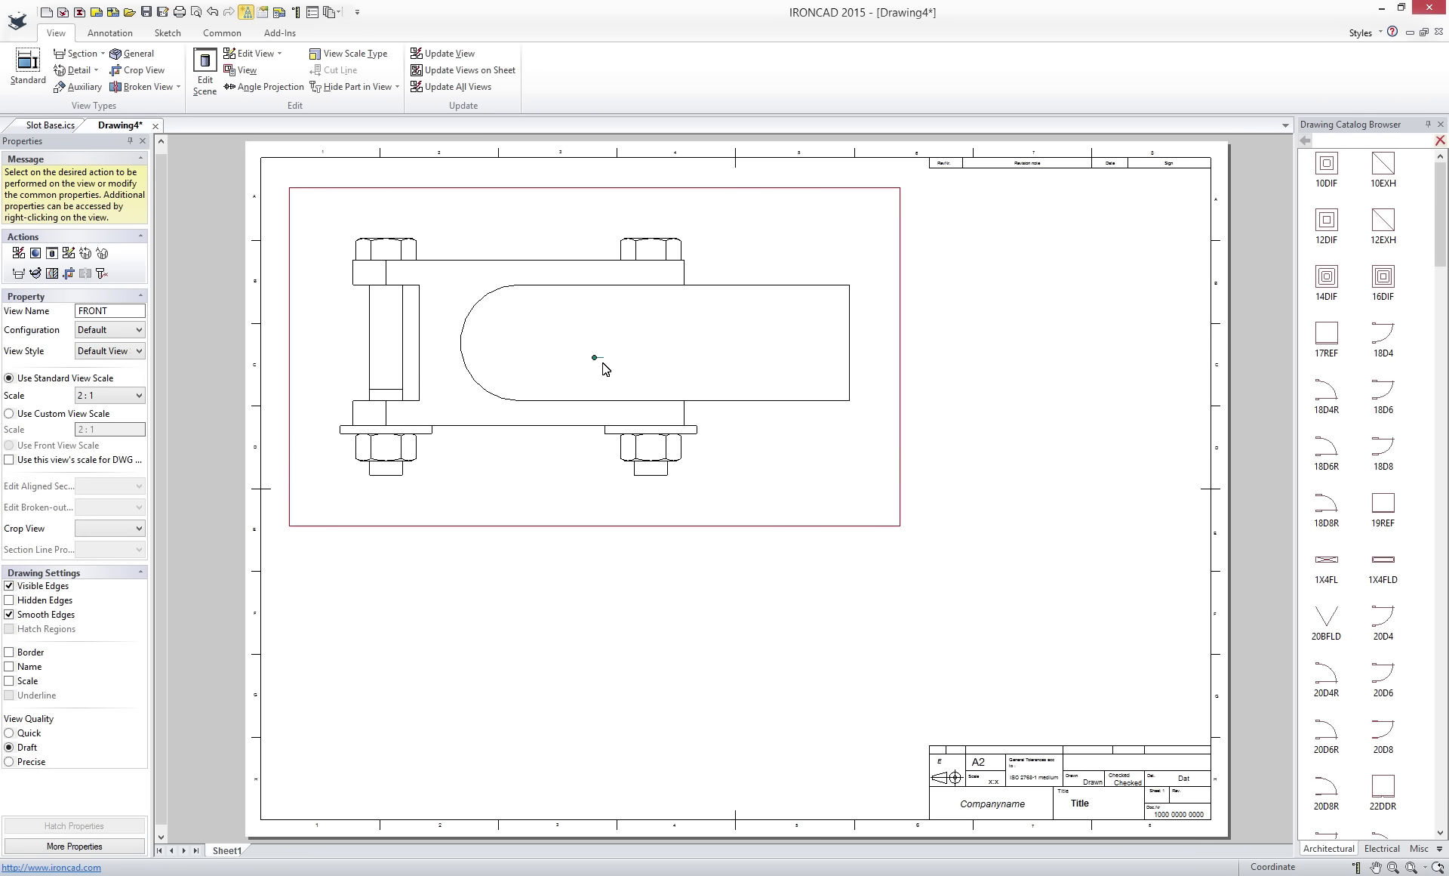
Turn on shaded rendering for the front view of the assembly.
right_click(629, 400)
click(692, 569)
click(694, 568)
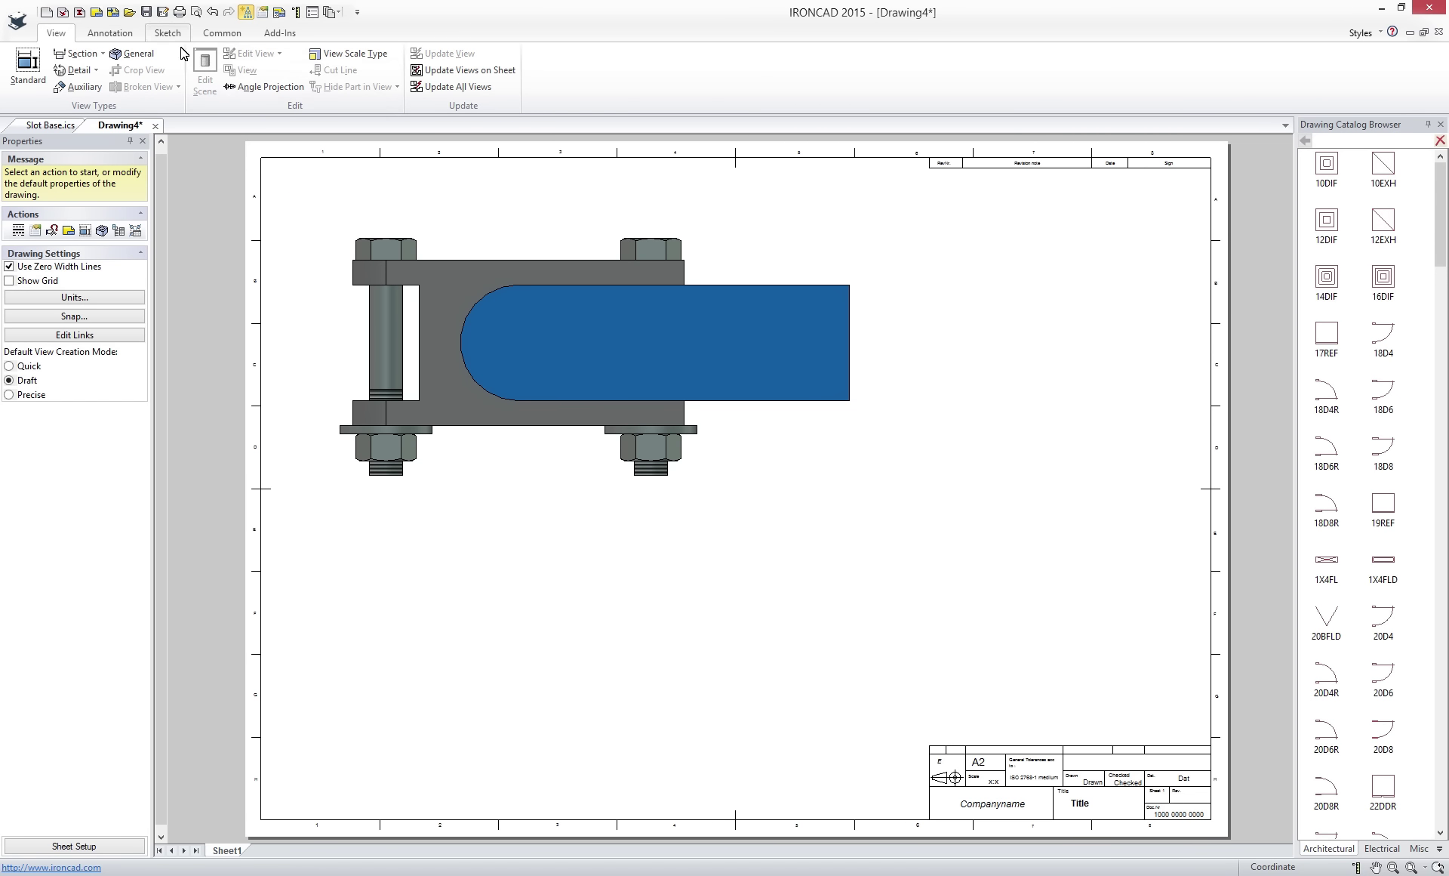
Insert a bill of materials table for the assembly, placed below the front view on the sheet.
click(110, 32)
click(574, 53)
click(792, 558)
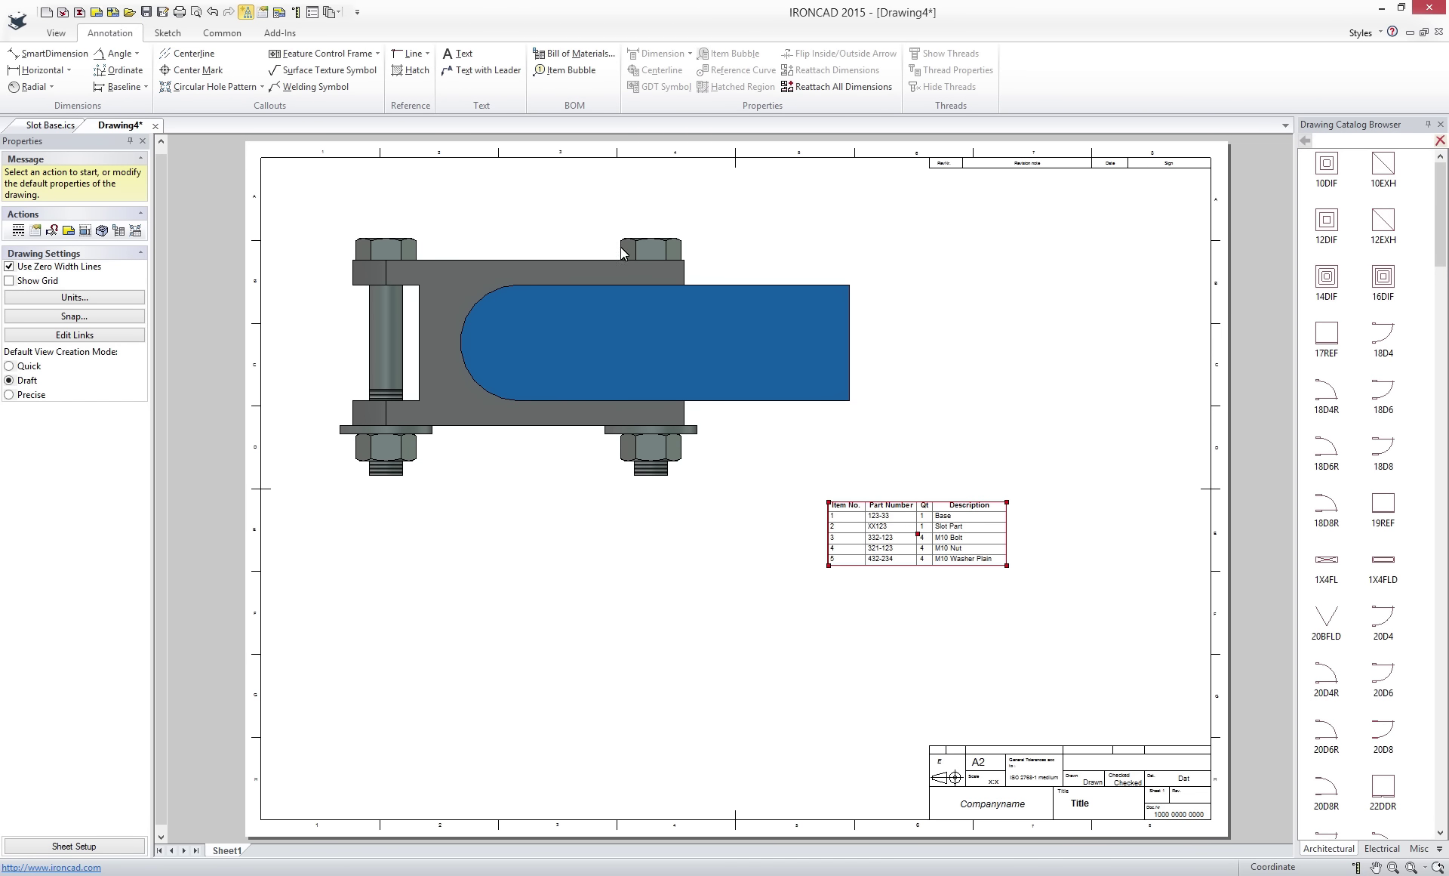
Place item bubbles below the front view for the M10 nut, the base and the slot part.
click(676, 455)
click(719, 528)
click(540, 413)
click(588, 532)
click(775, 378)
click(780, 528)
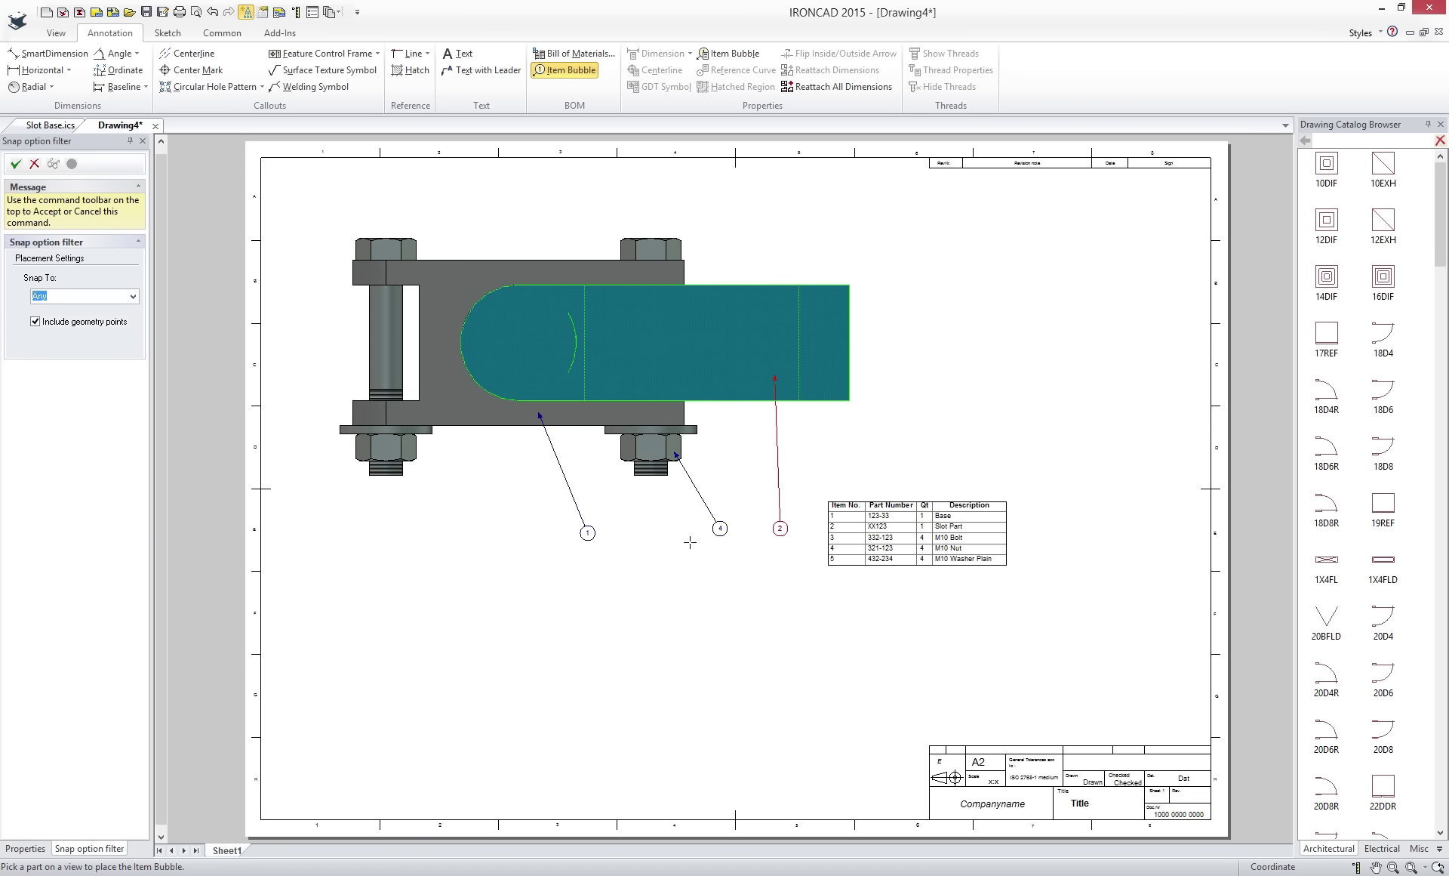
Add a second drawing sheet and insert auto-scaled right, front, top and T.F.R views of only the Base part.
click(97, 12)
click(748, 585)
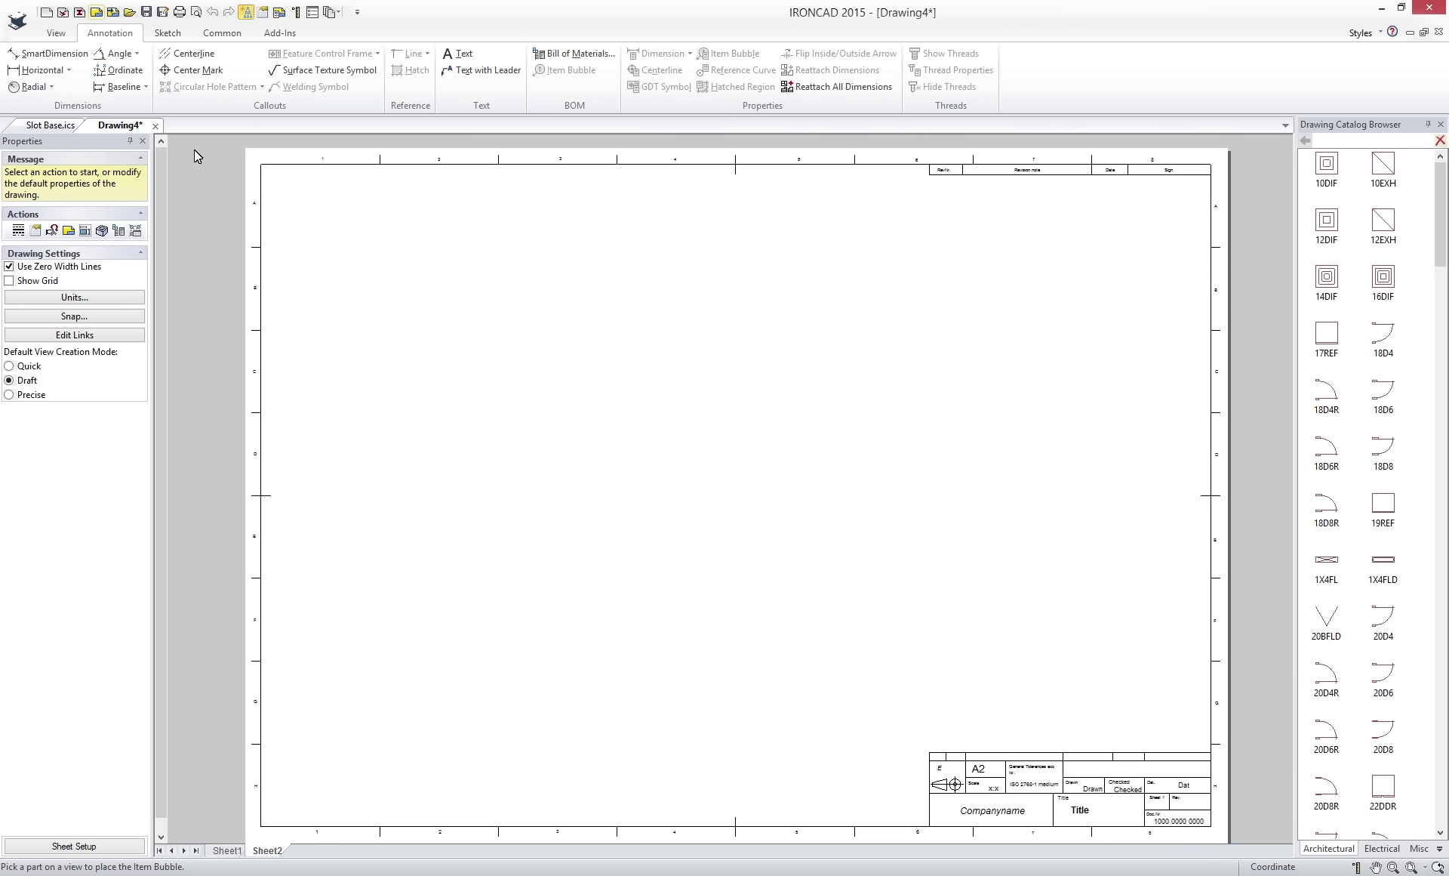
click(56, 33)
click(27, 66)
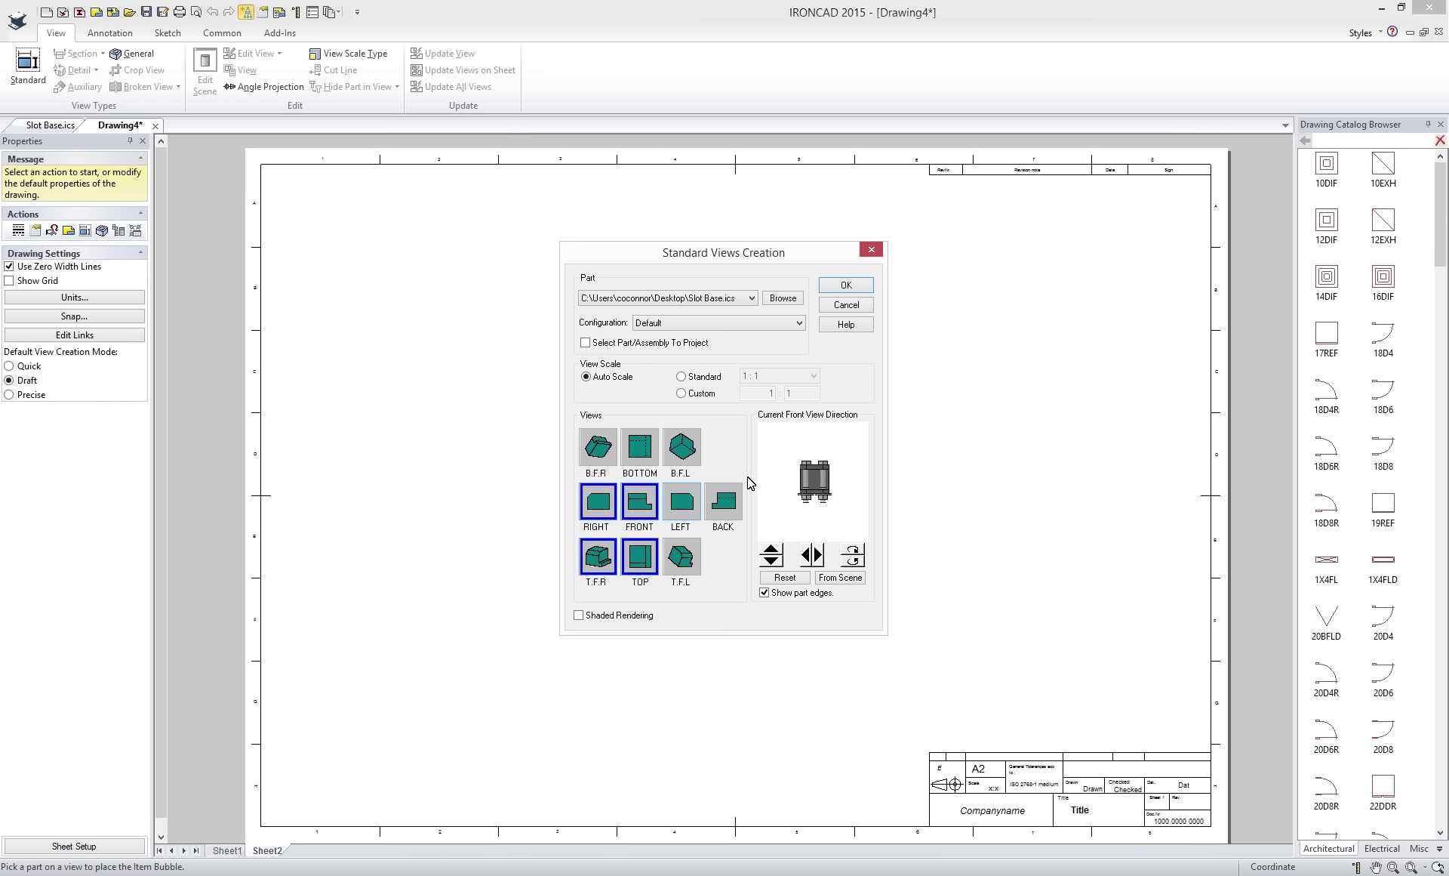
click(585, 342)
click(370, 278)
click(412, 291)
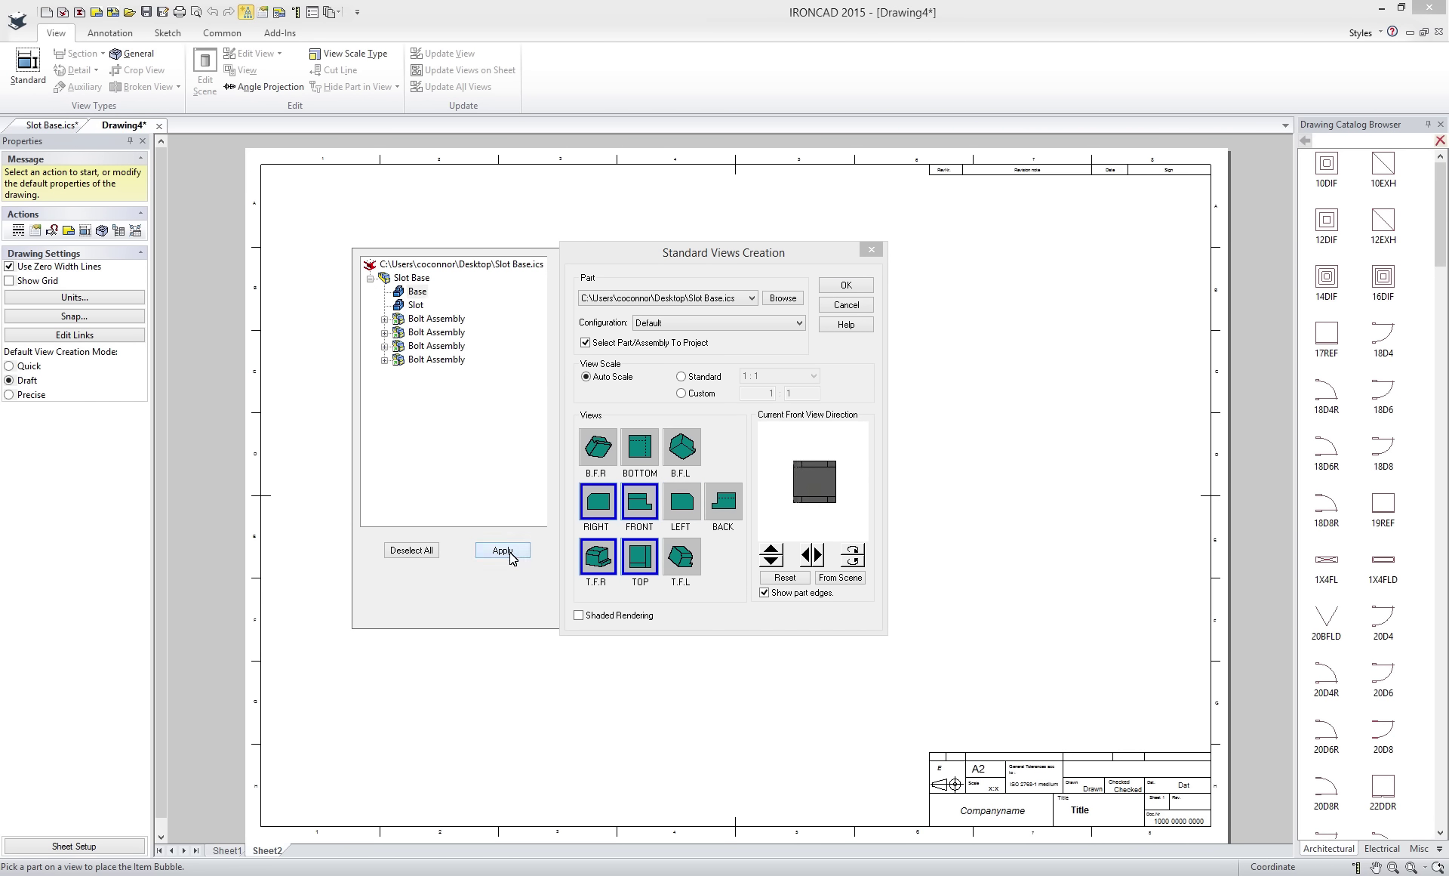
click(502, 549)
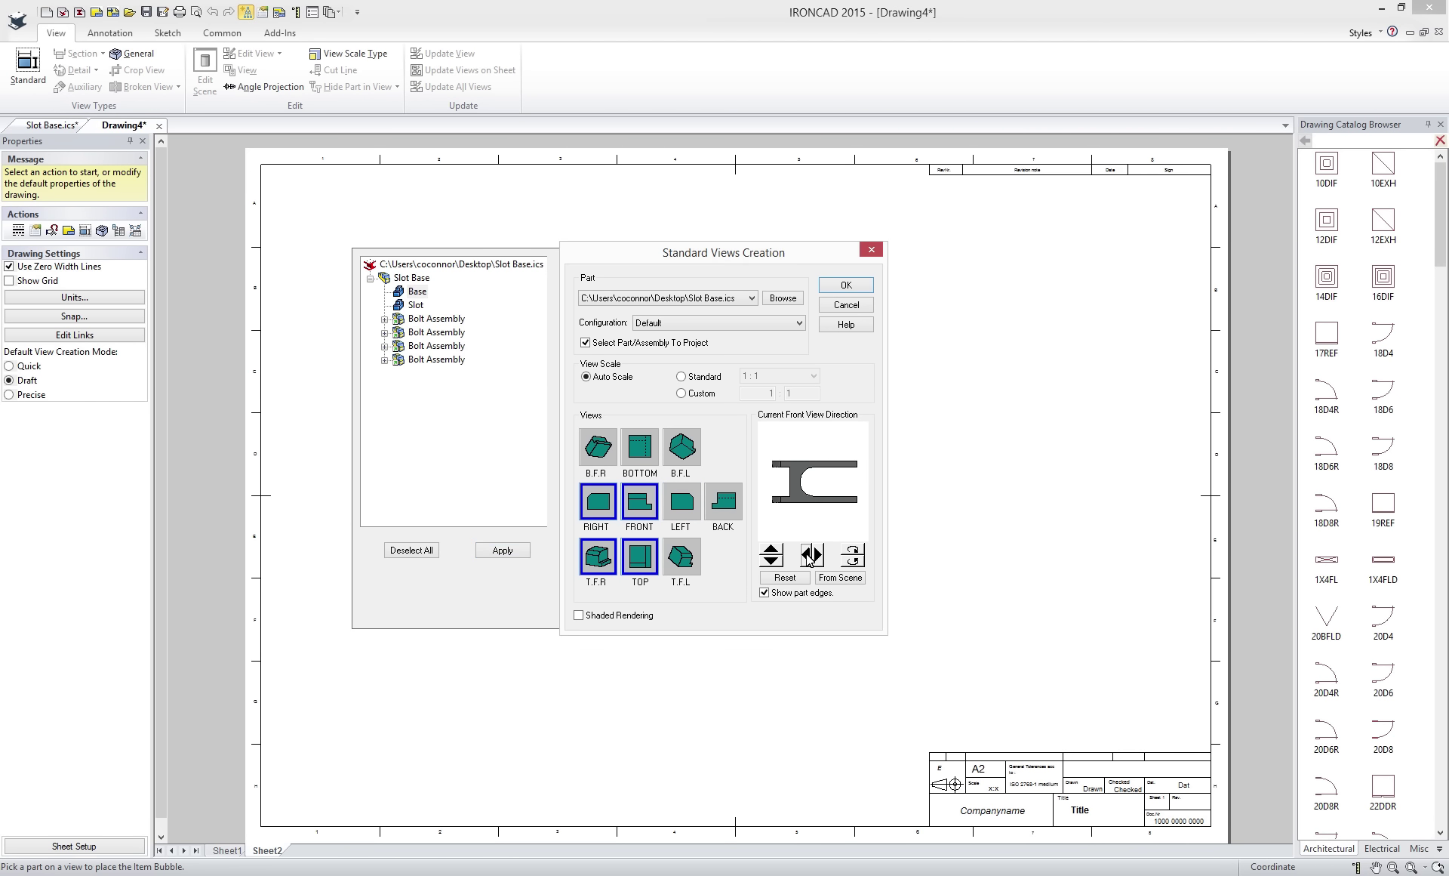
click(844, 290)
Dimension the base's overall length below the right view and its overall height beside it.
click(111, 33)
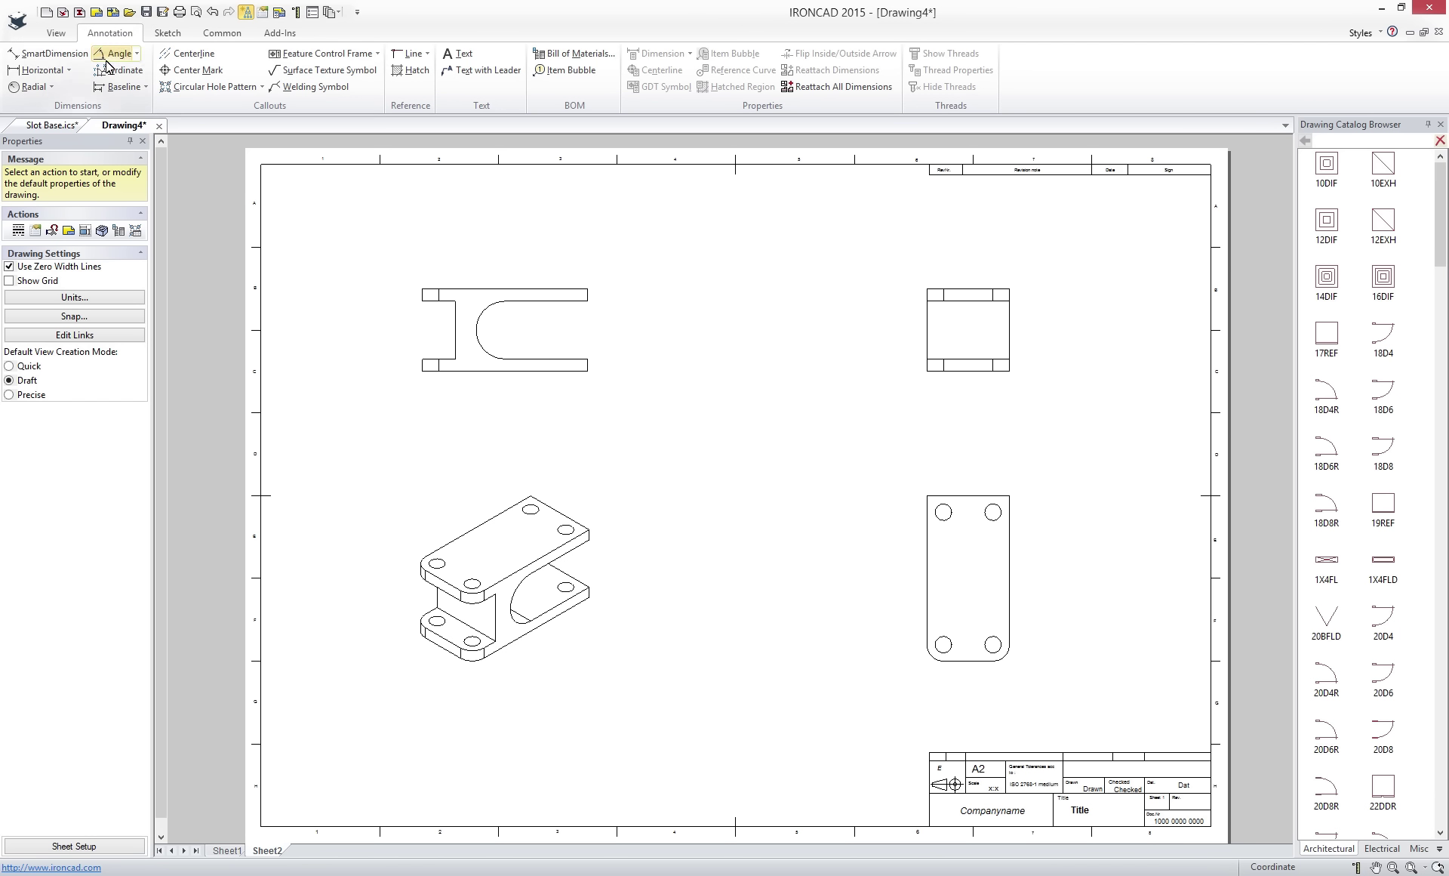
click(55, 53)
click(587, 371)
click(422, 370)
click(527, 399)
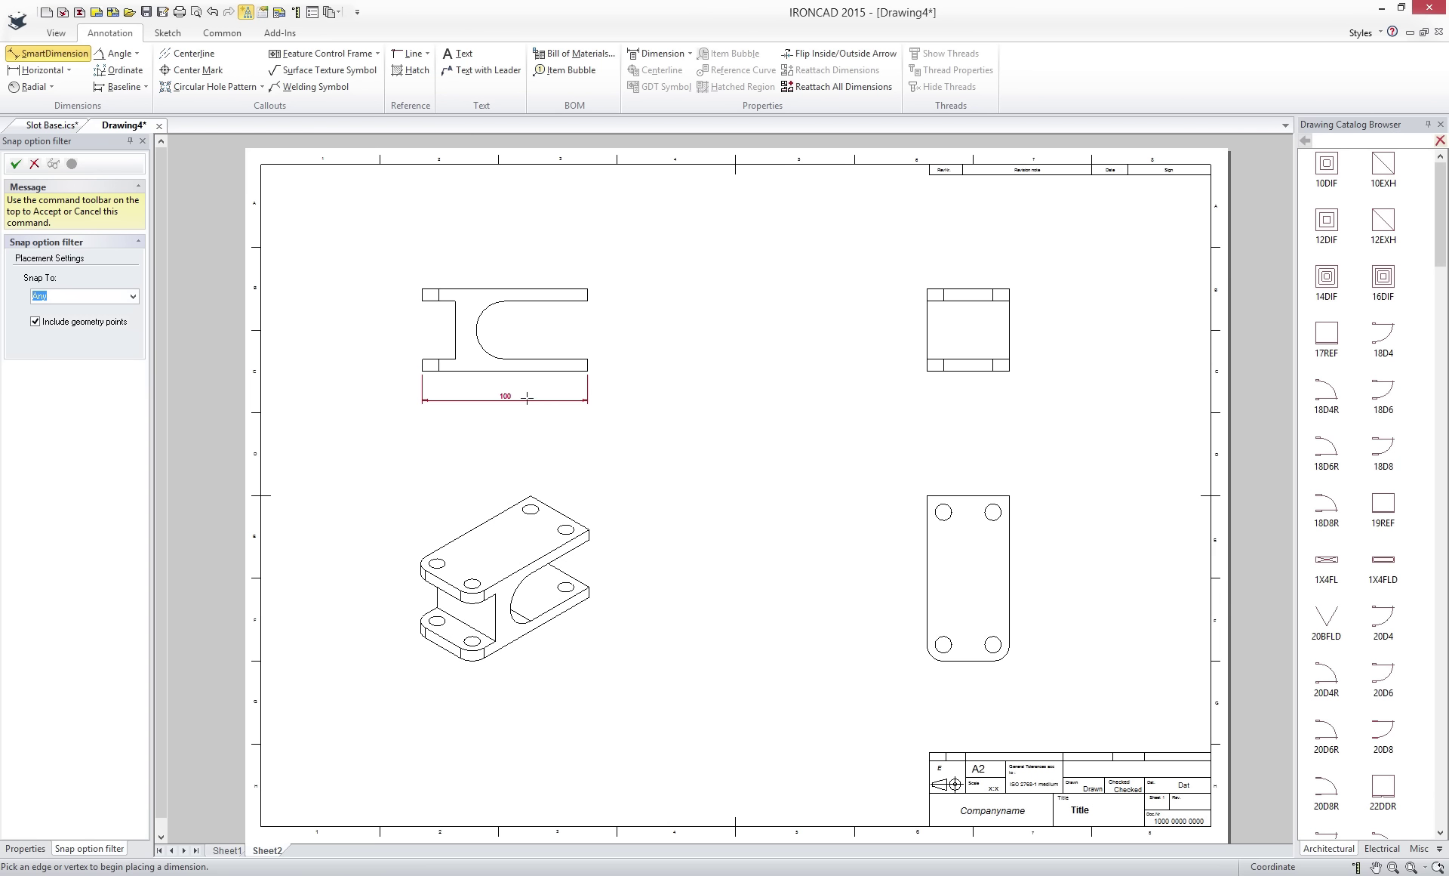
click(588, 289)
click(588, 371)
click(614, 326)
Dimension the height of the slot opening and the radius of its rounded end in the right view.
click(587, 300)
click(587, 359)
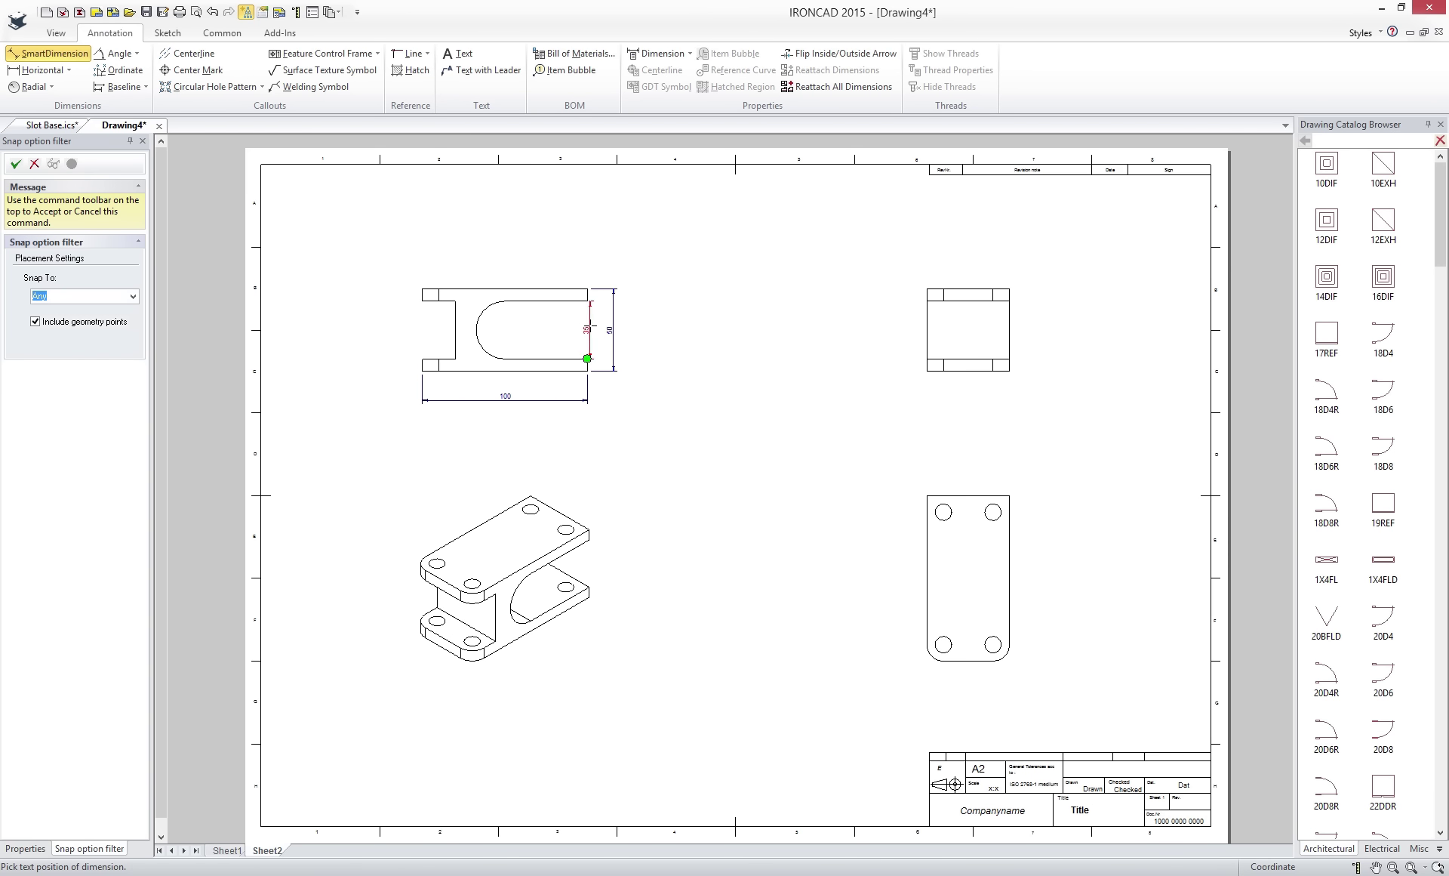
click(596, 333)
click(486, 309)
click(505, 329)
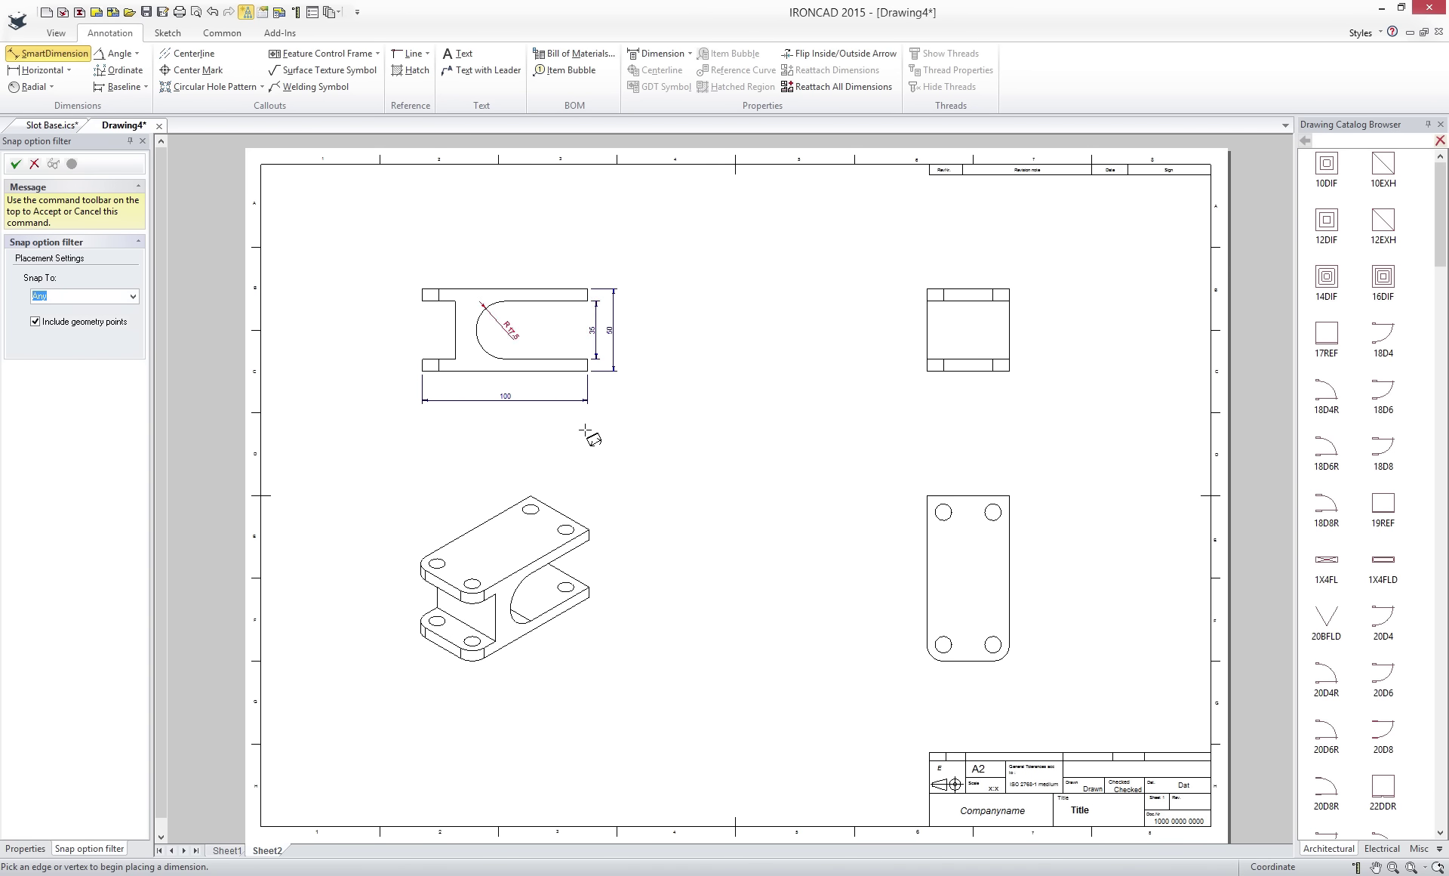
Dimension the upper-left hole in the four-hole plate view with its diameter and its distances to the top and left edges.
click(952, 511)
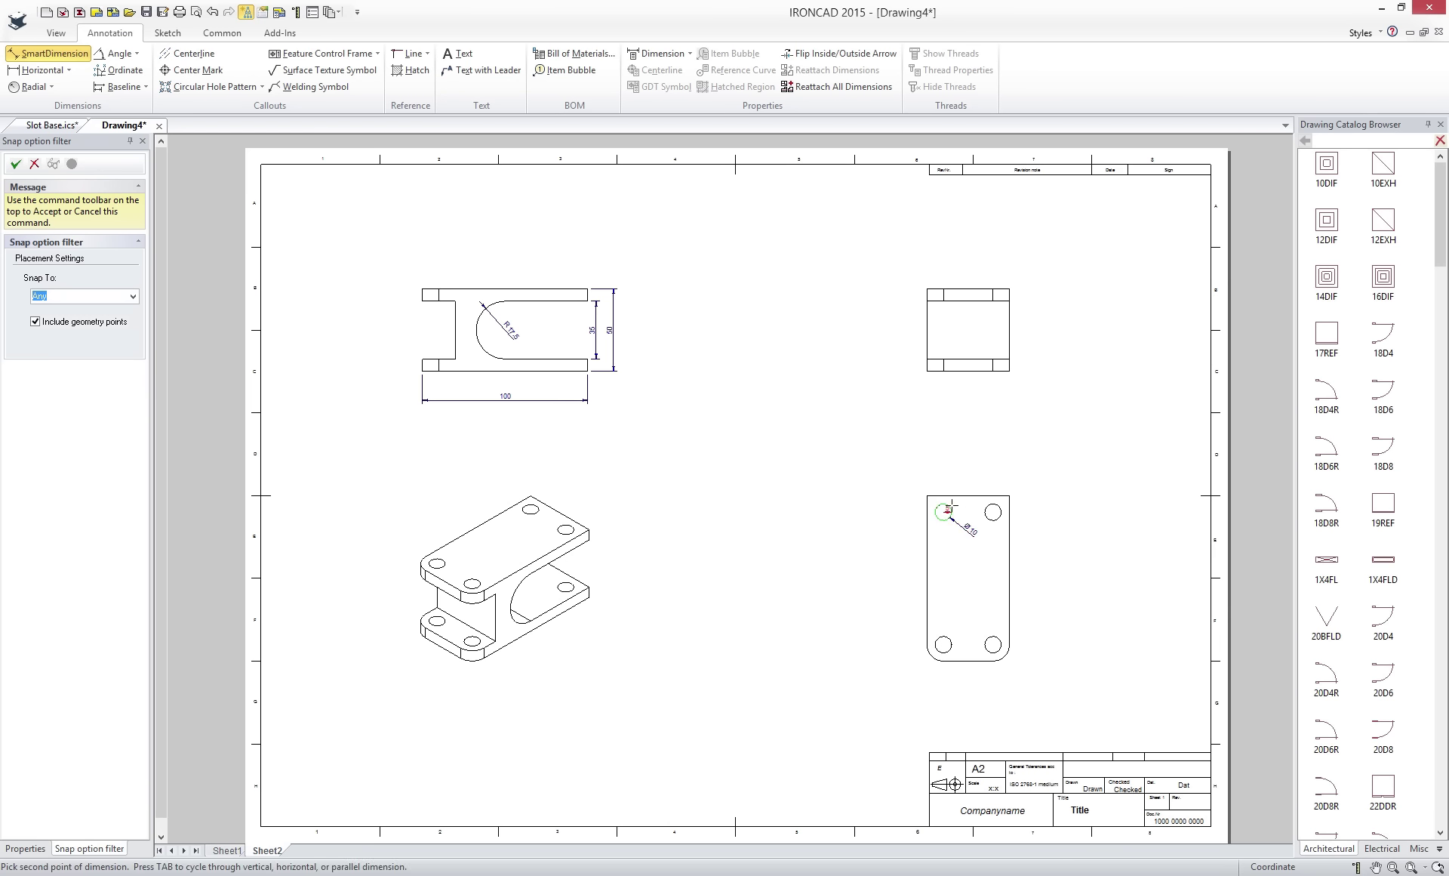
click(964, 496)
click(966, 503)
click(937, 506)
click(928, 508)
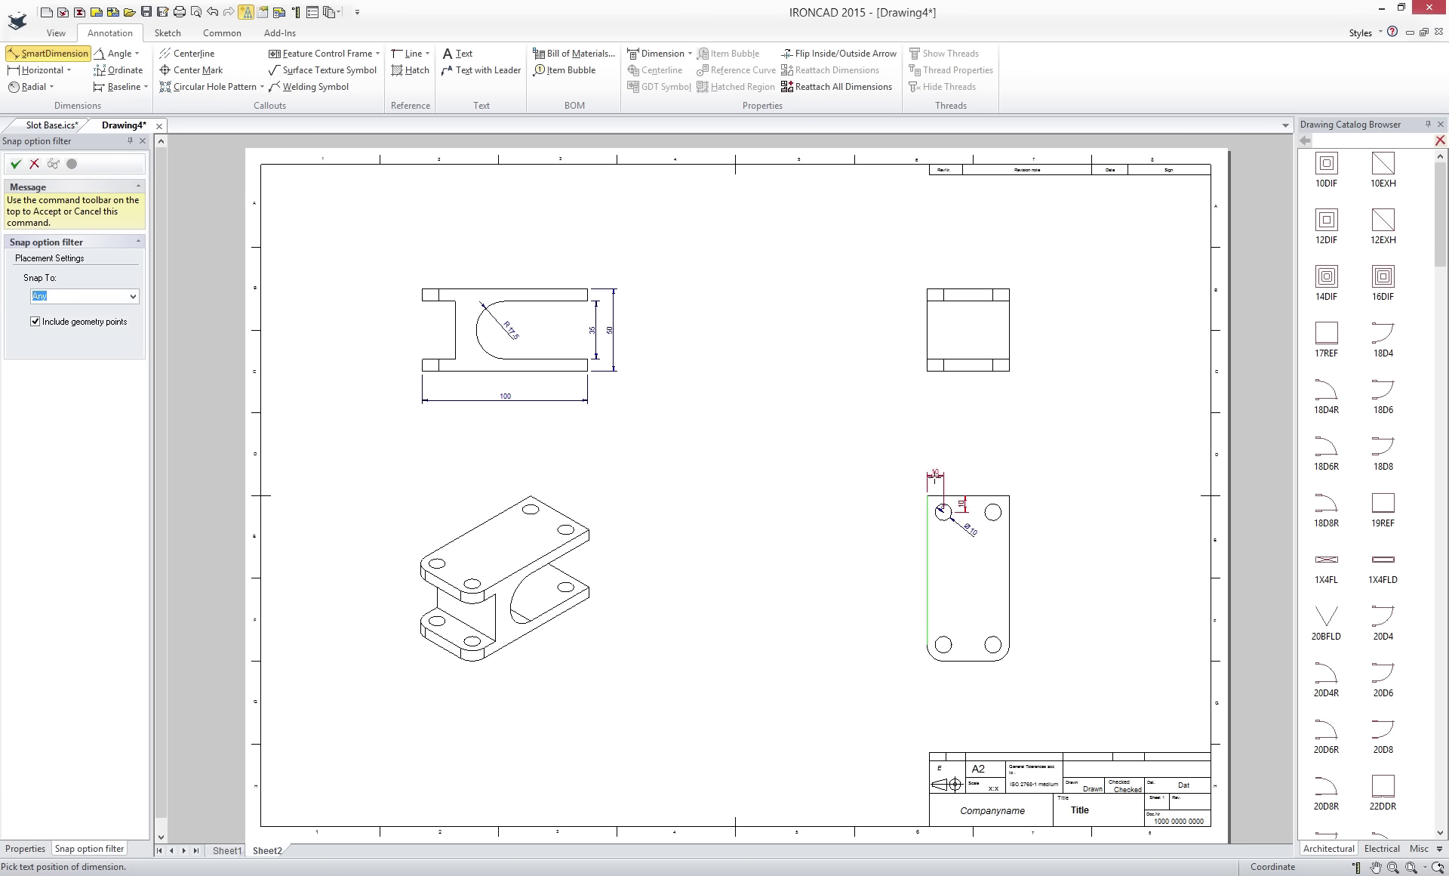
click(935, 532)
key(Escape)
Turn on shaded rendering for the isometric view of the base.
right_click(550, 551)
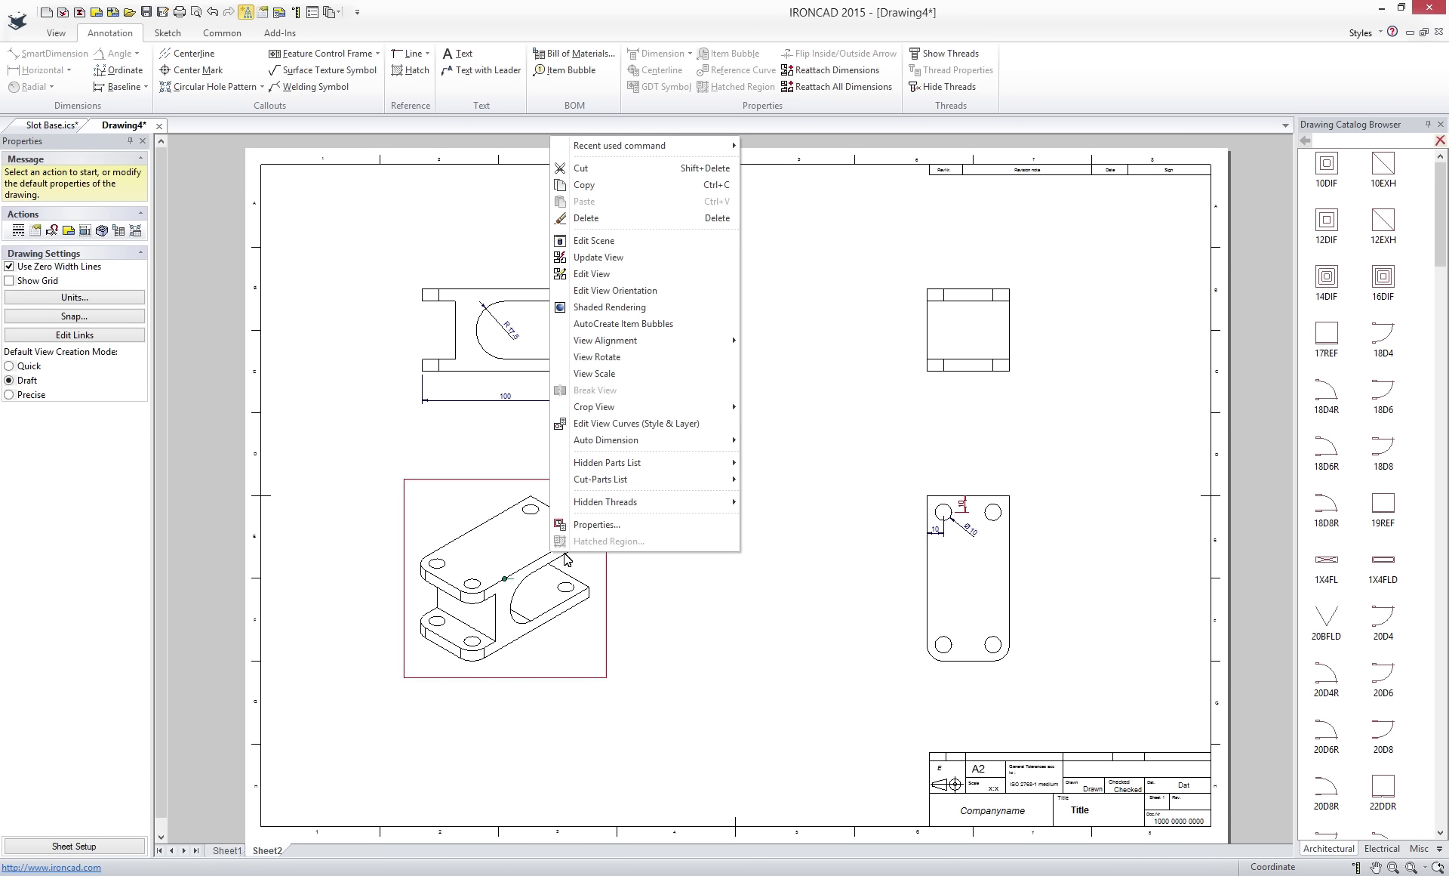
click(609, 306)
Open the 3D scene from the right view and stretch the Base's open end outward to a total length of about 120 mm.
right_click(550, 366)
click(592, 469)
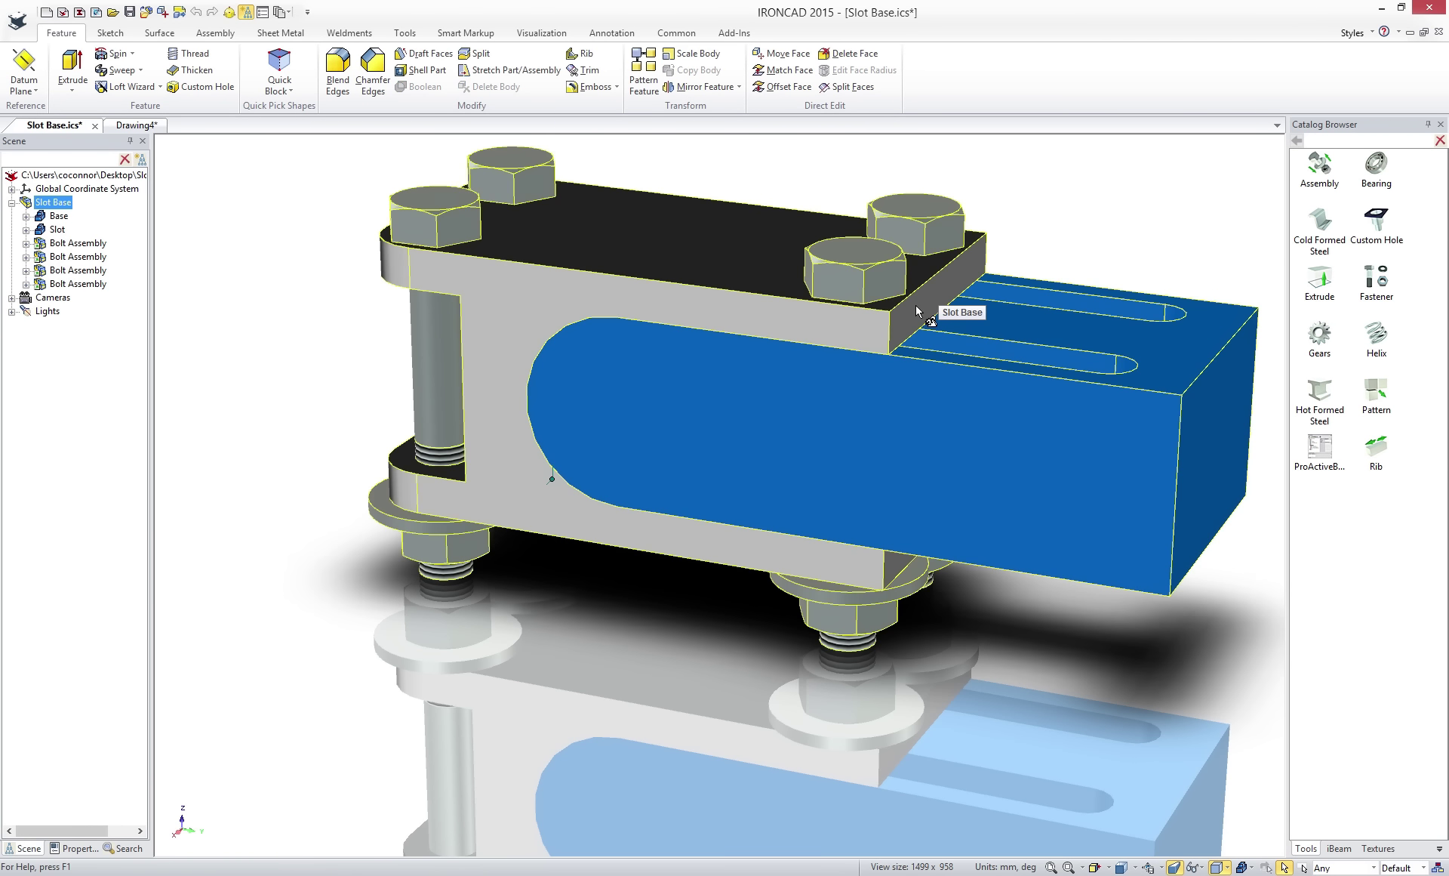
click(916, 311)
click(917, 311)
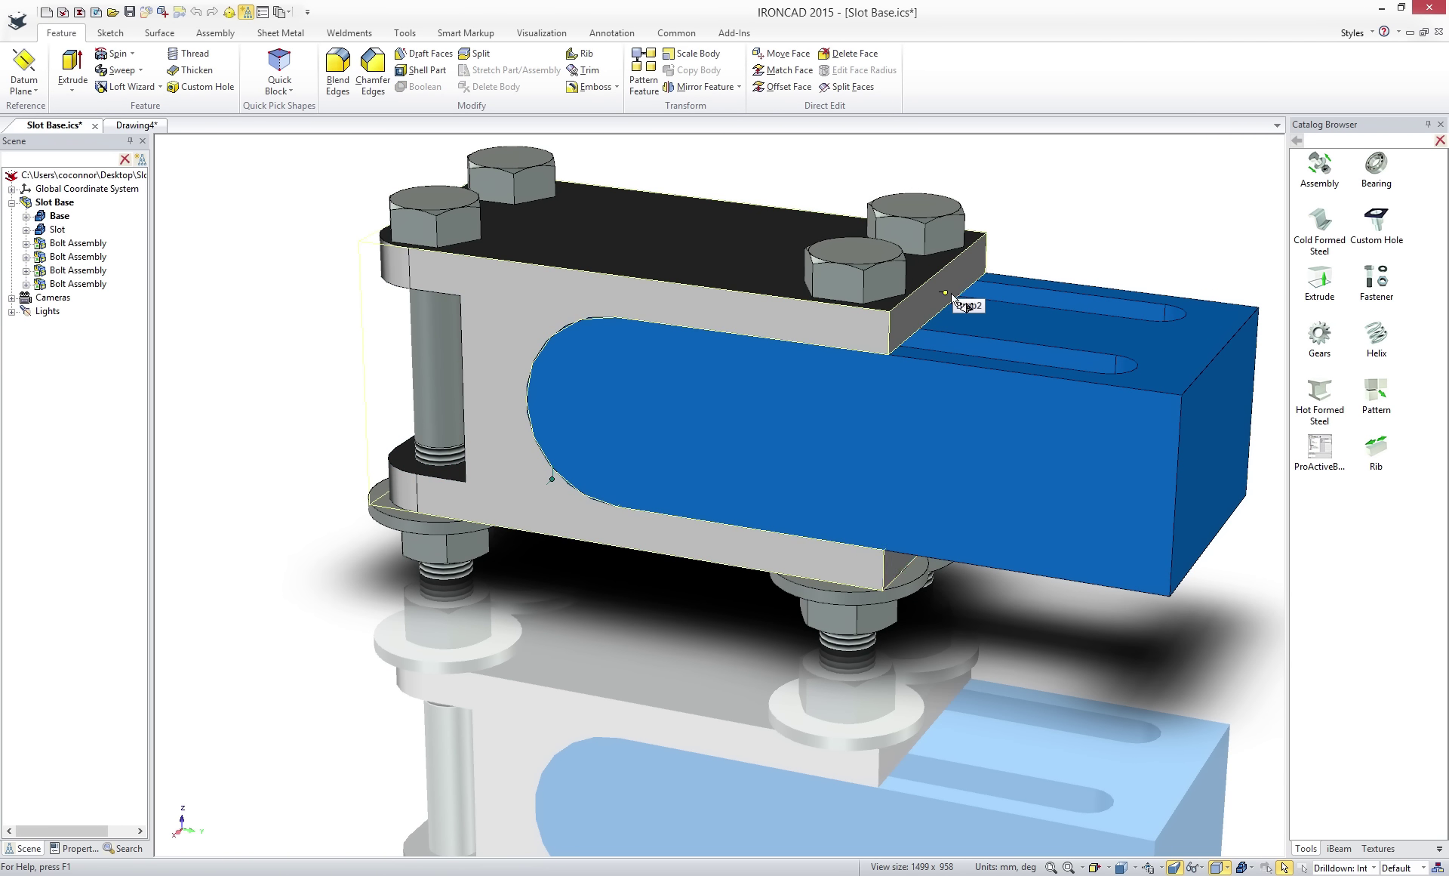
drag(944, 299, 1059, 314)
click(1065, 225)
Update the views on the drawing's current sheet to match the changed model, and return to the Slot Base scene.
click(143, 126)
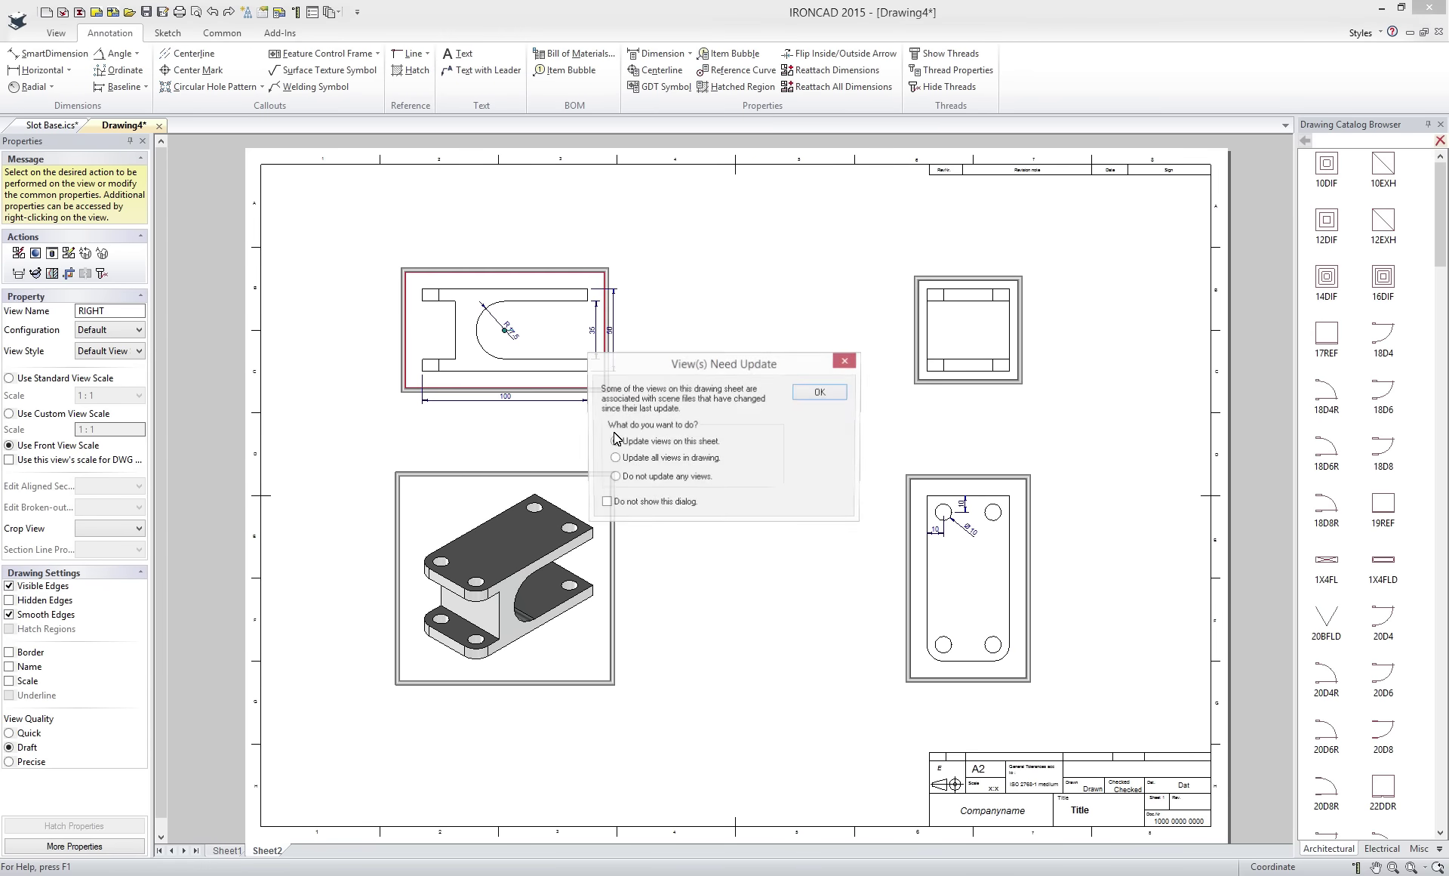
click(820, 391)
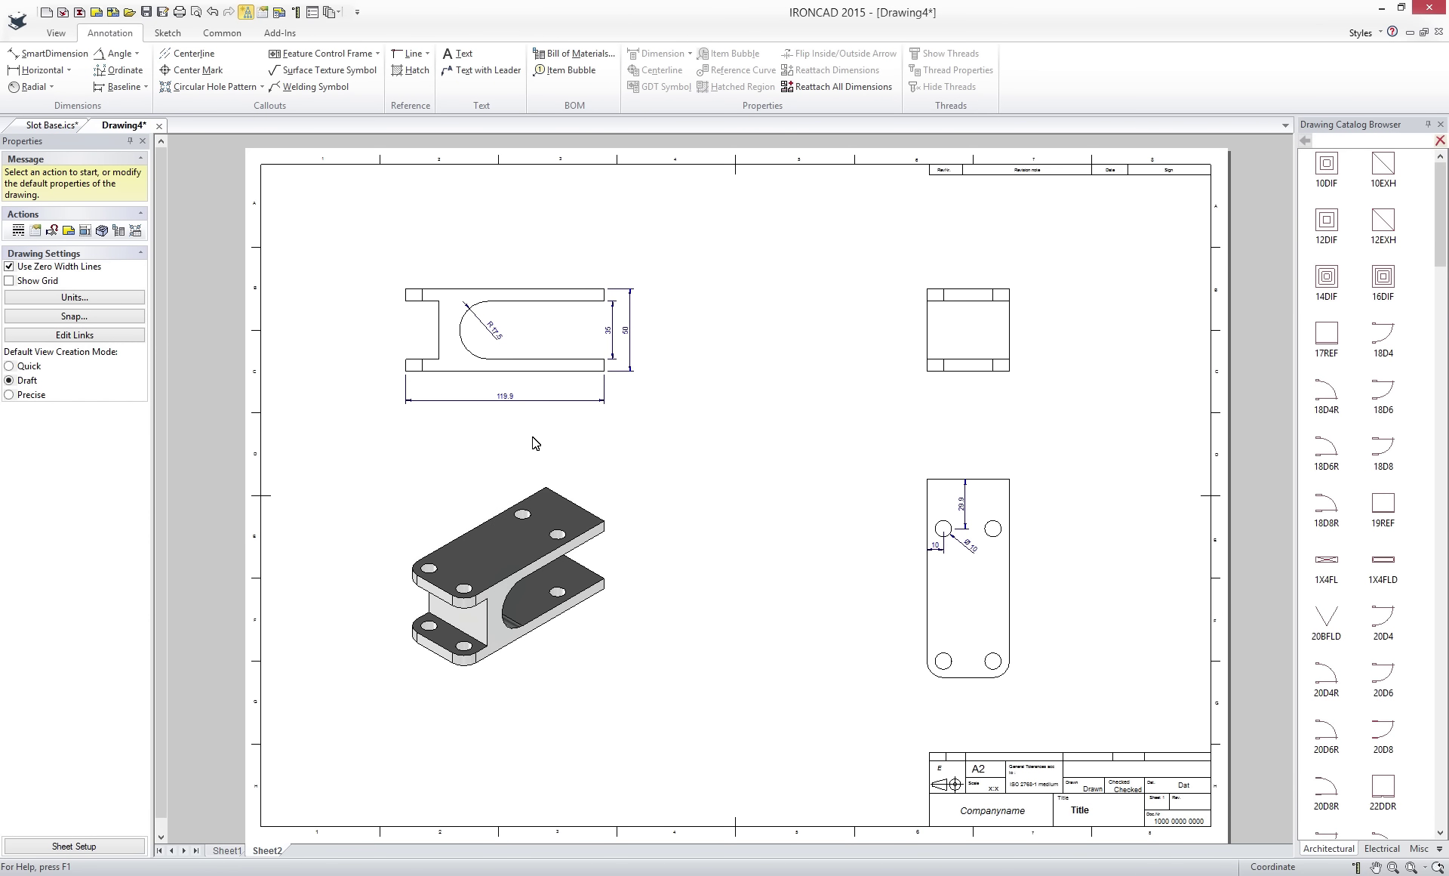
click(50, 125)
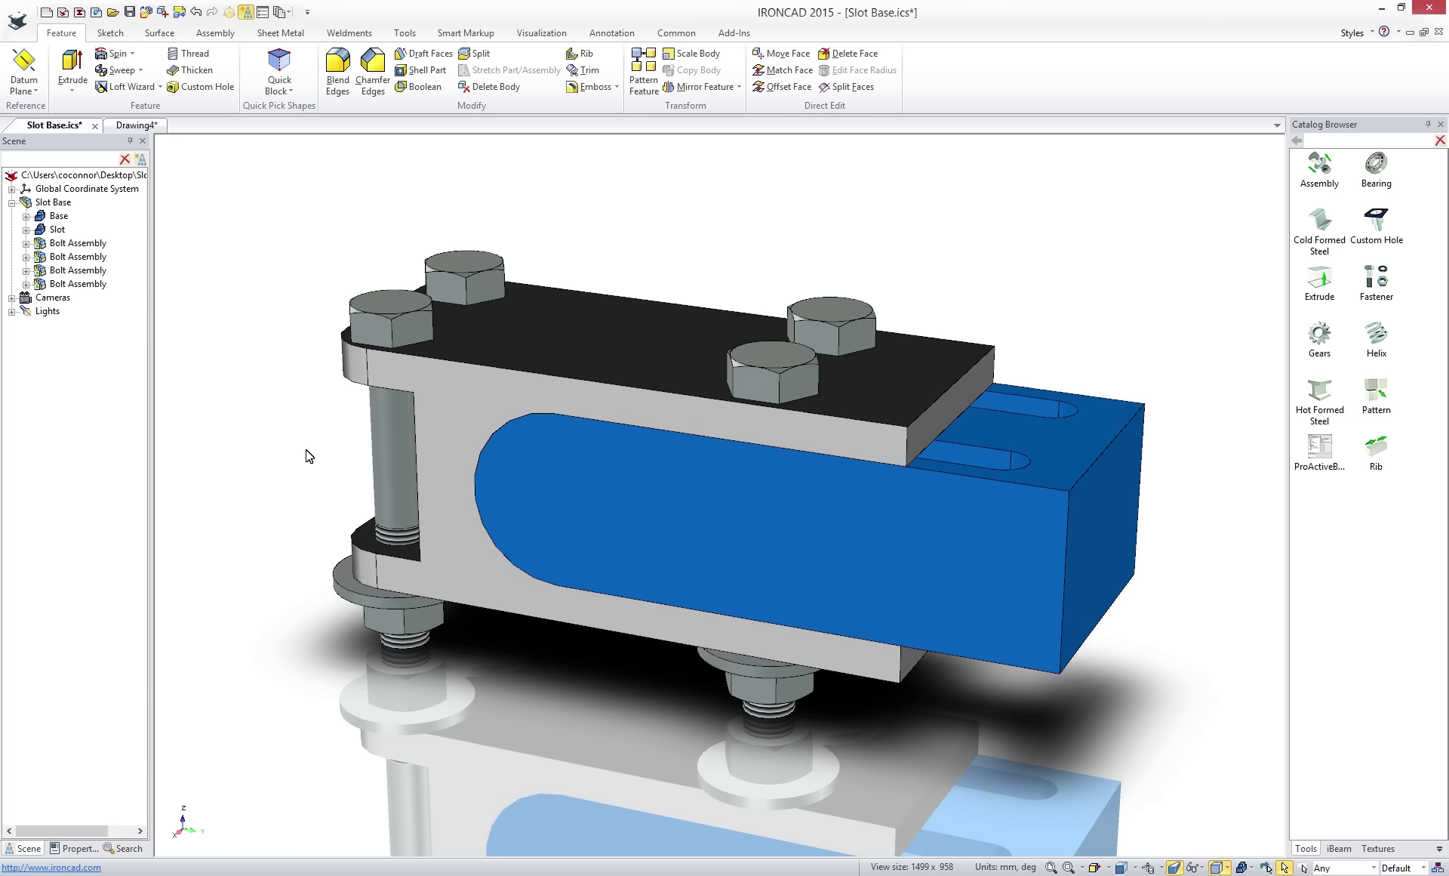